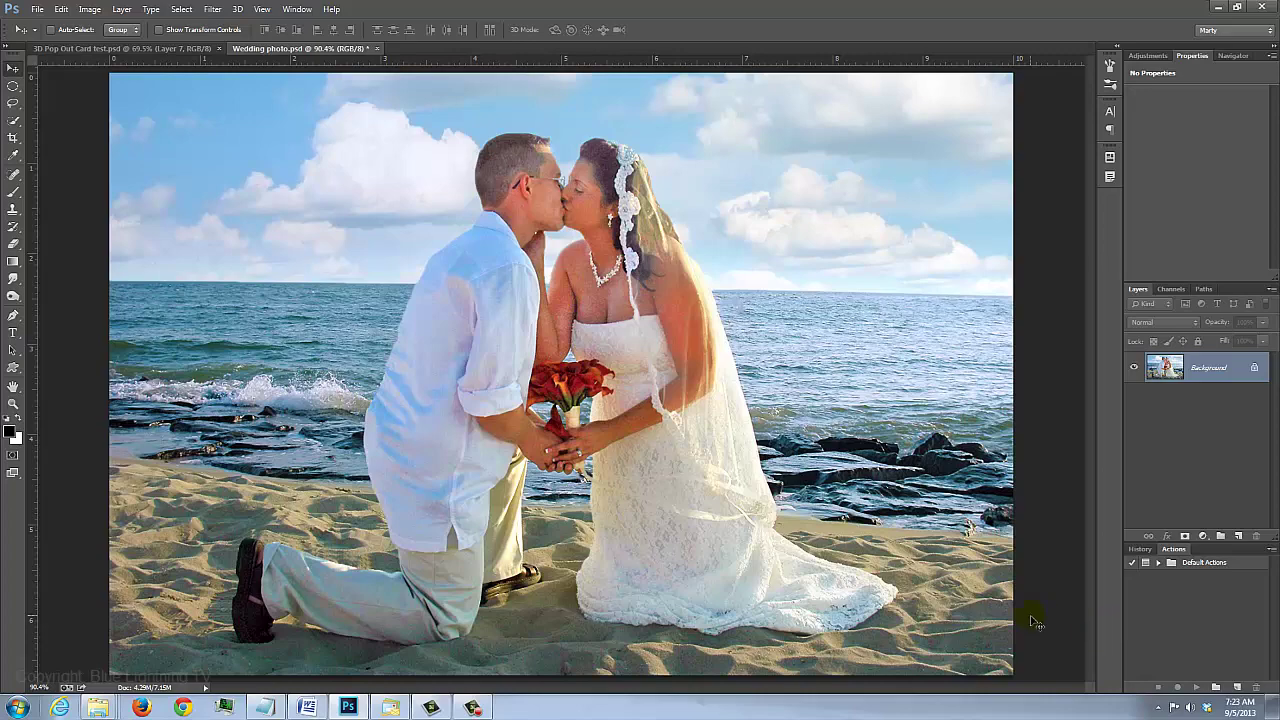
# Step: Select the entire wedding photo and save the selection as a new channel
pyautogui.hotkey('ctrl', 'alt', 'i')
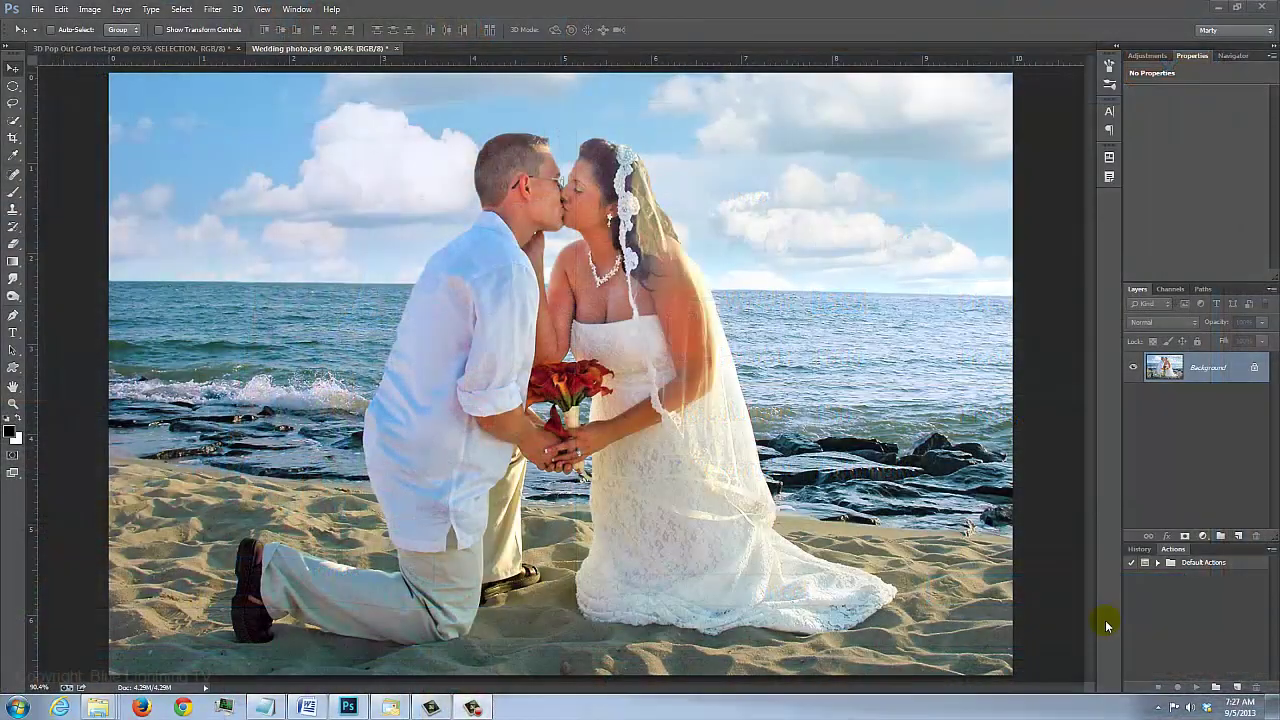
pyautogui.hotkey('ctrl', 'a')
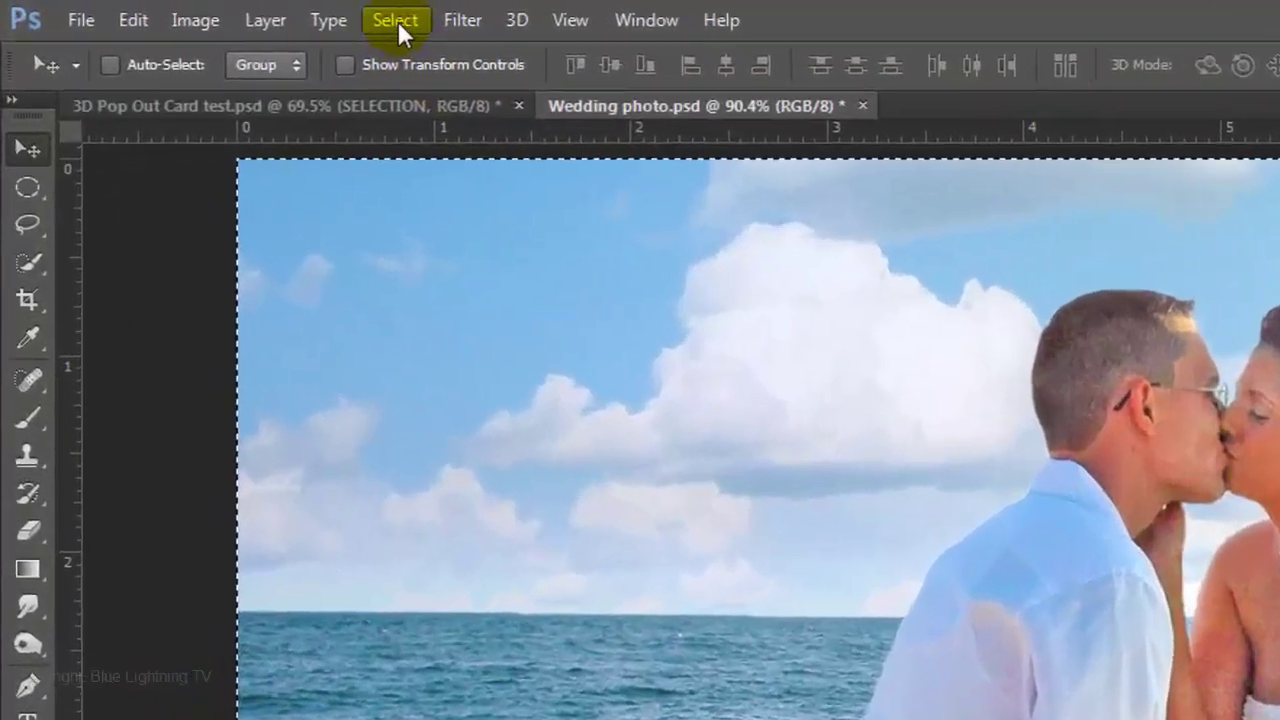
pyautogui.click(182, 10)
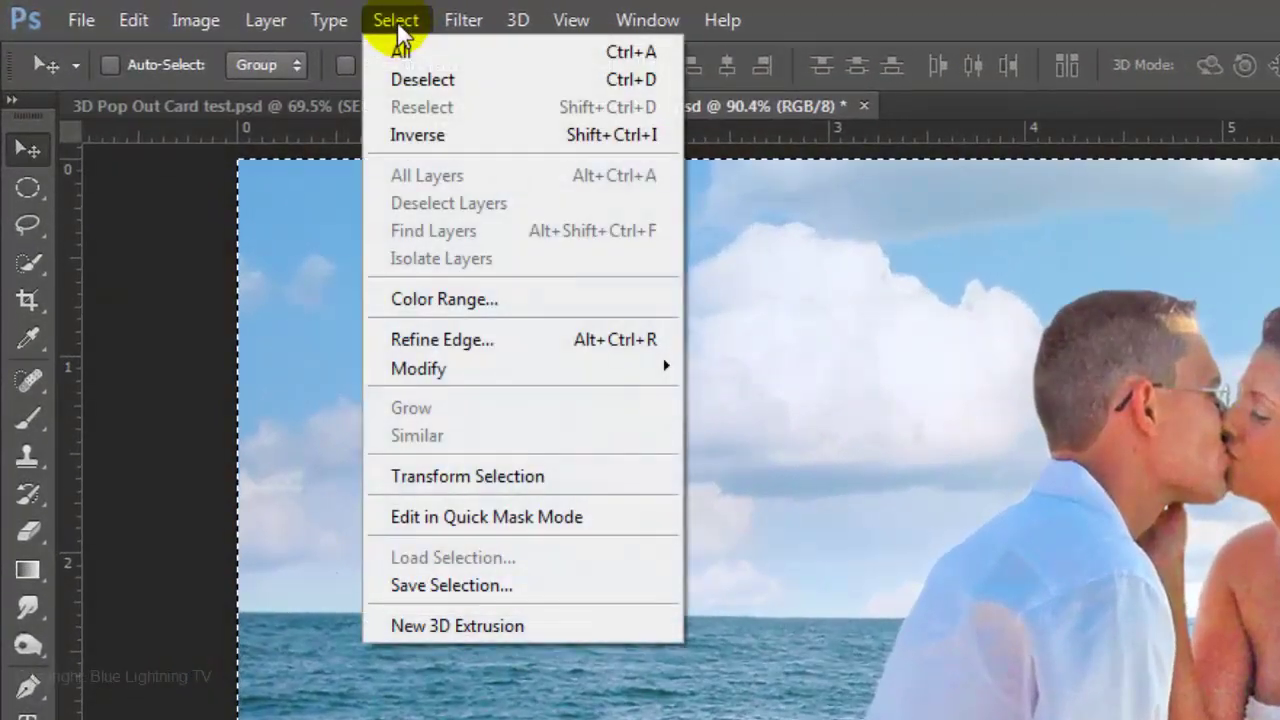
pyautogui.click(463, 588)
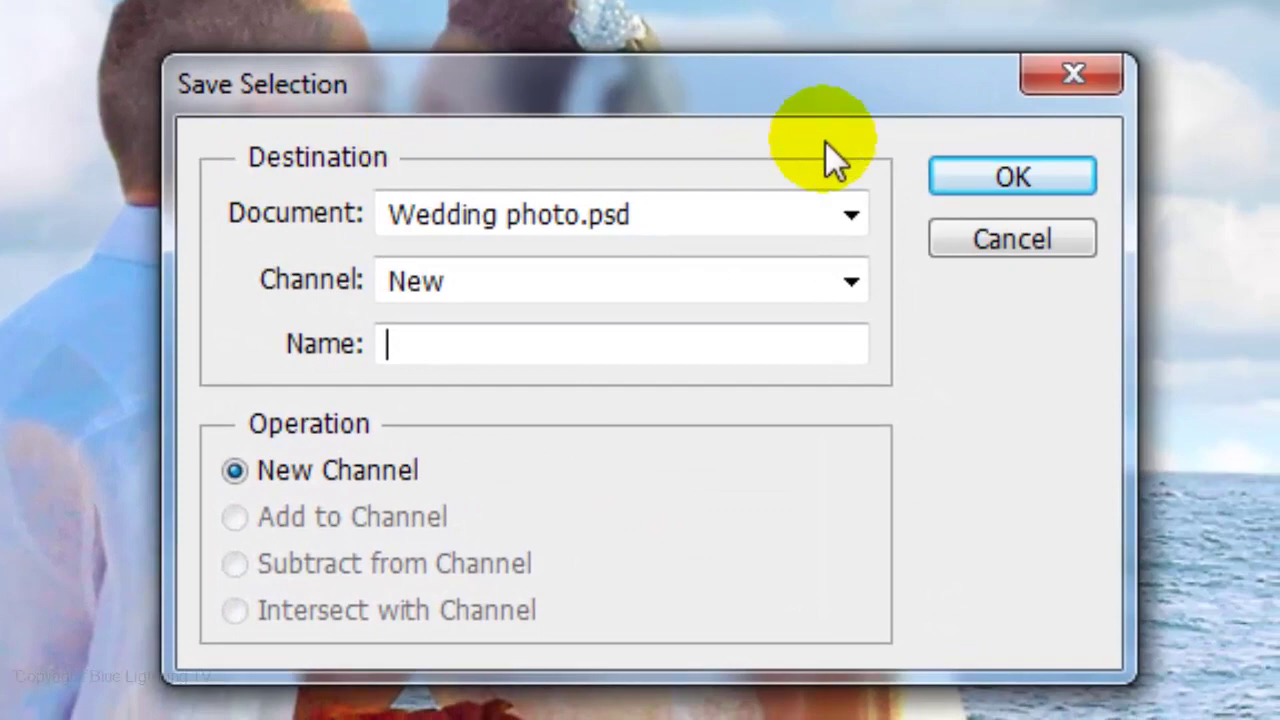
pyautogui.click(970, 182)
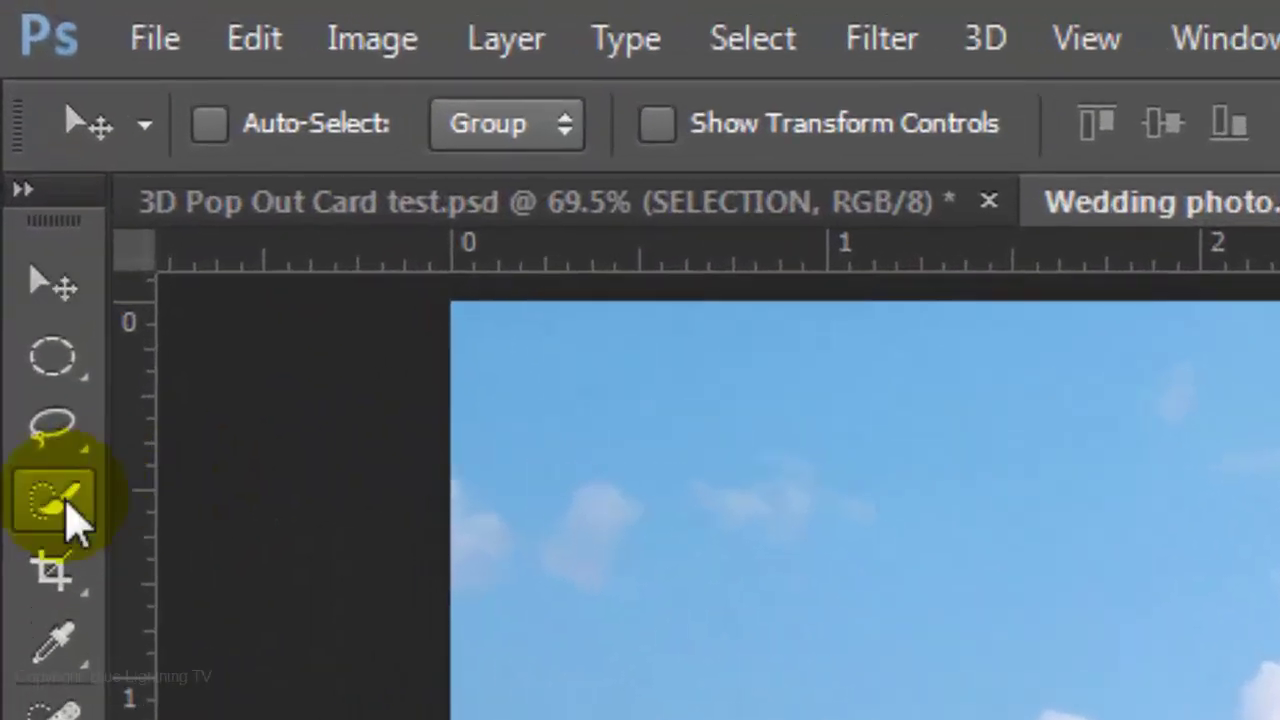
# Step: Select the kneeling couple with the Quick Selection tool, subtracting the background areas between their bodies from the selection
pyautogui.click(19, 126)
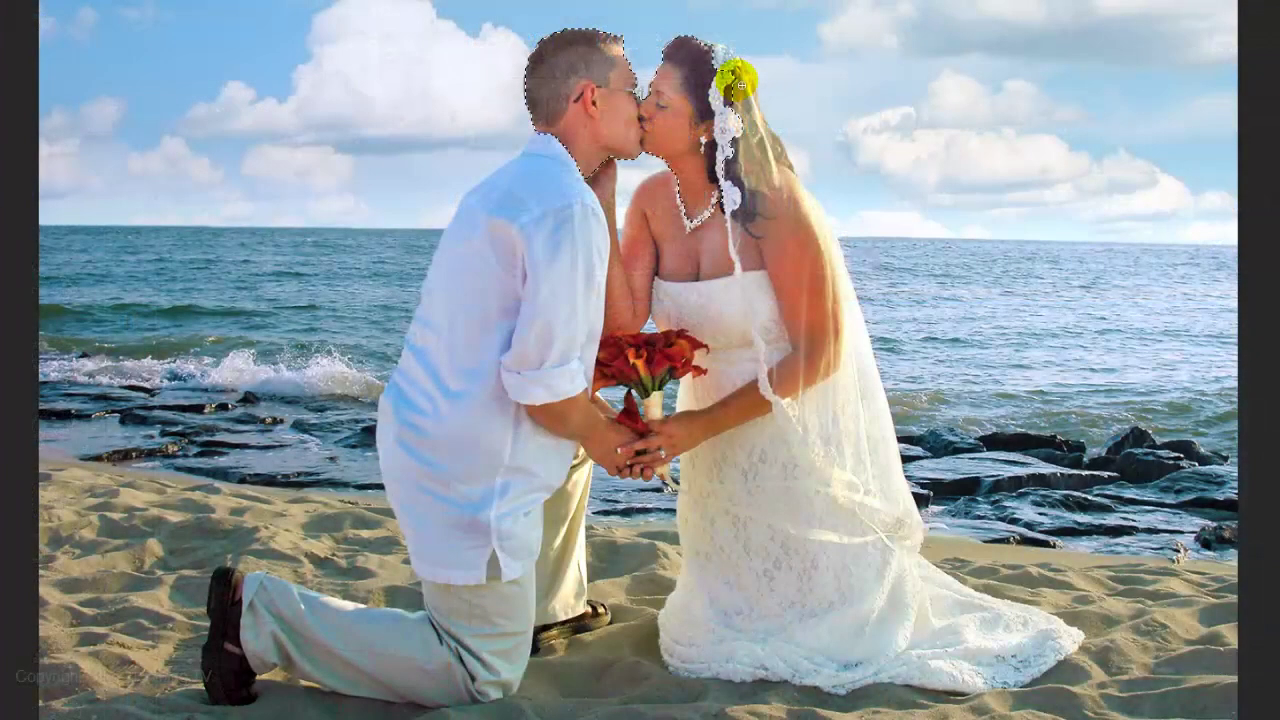
pyautogui.moveTo(775, 155)
pyautogui.mouseDown()
pyautogui.moveTo(846, 300)
pyautogui.moveTo(901, 588)
pyautogui.moveTo(767, 430)
pyautogui.moveTo(644, 448)
pyautogui.moveTo(549, 385)
pyautogui.moveTo(658, 365)
pyautogui.moveTo(566, 343)
pyautogui.moveTo(541, 239)
pyautogui.moveTo(517, 203)
pyautogui.moveTo(420, 380)
pyautogui.moveTo(575, 515)
pyautogui.moveTo(516, 582)
pyautogui.moveTo(344, 650)
pyautogui.moveTo(234, 575)
pyautogui.moveTo(550, 636)
pyautogui.moveTo(577, 612)
pyautogui.moveTo(547, 652)
pyautogui.mouseUp()
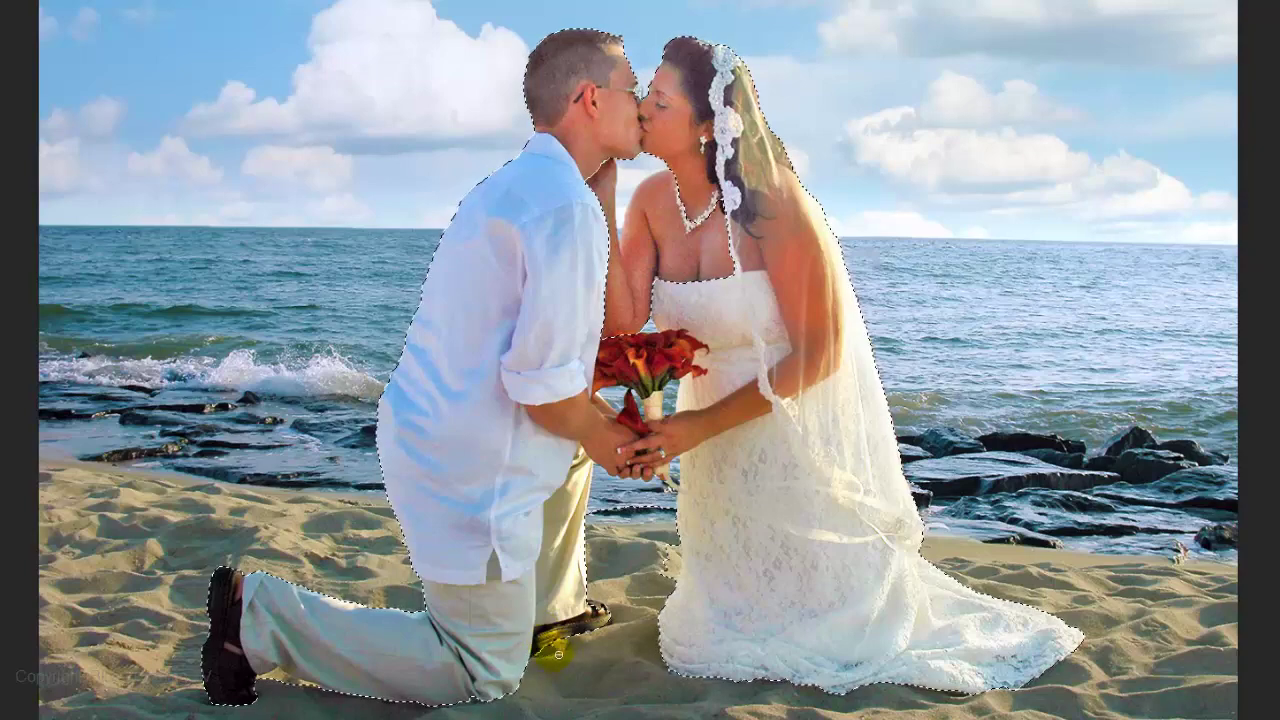
pyautogui.press('alt')
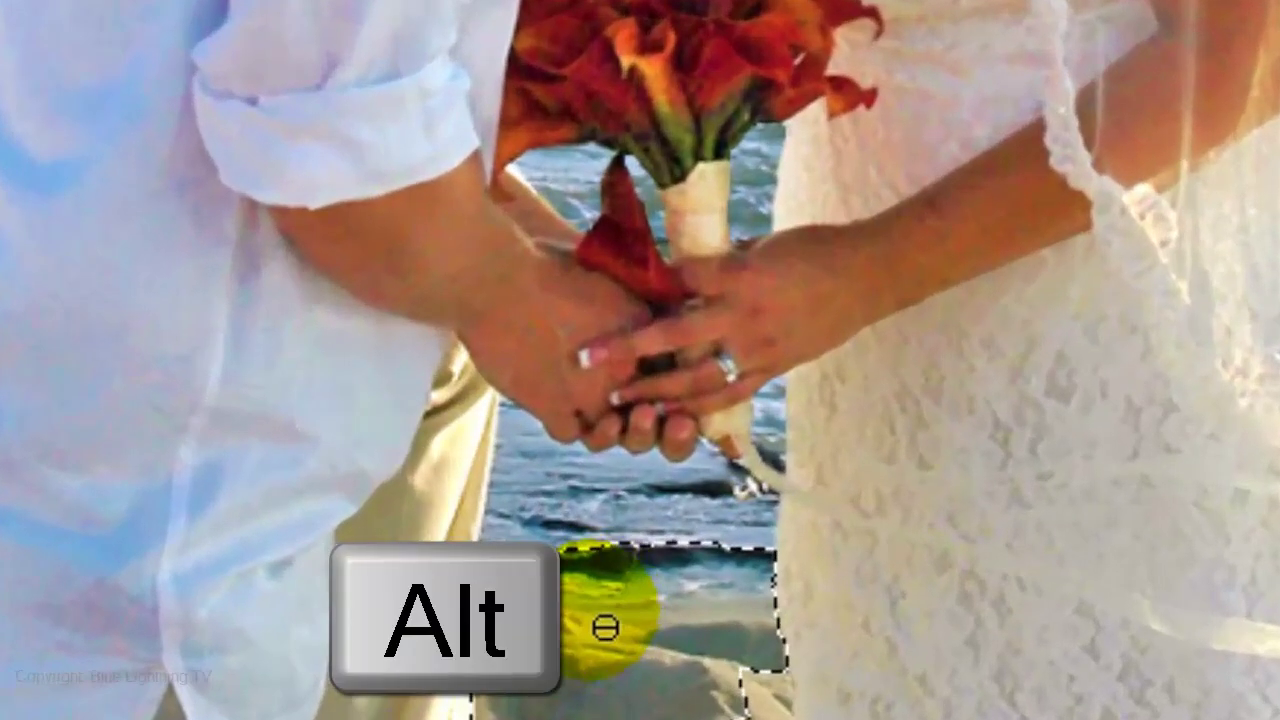
pyautogui.moveTo(605, 627)
pyautogui.mouseDown()
pyautogui.moveTo(546, 516)
pyautogui.moveTo(557, 486)
pyautogui.mouseUp()
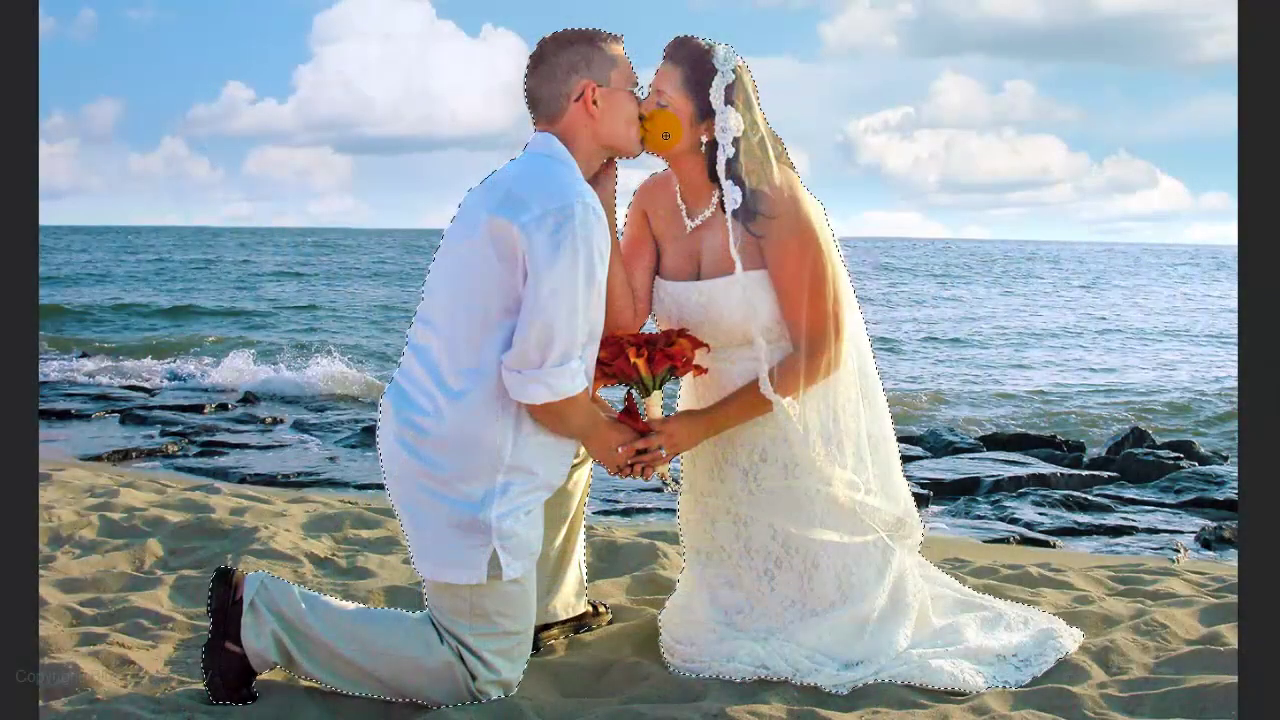
# Step: Check the couple's selection in Quick Mask mode, return to the selection and copy it to a new layer
pyautogui.press('q')
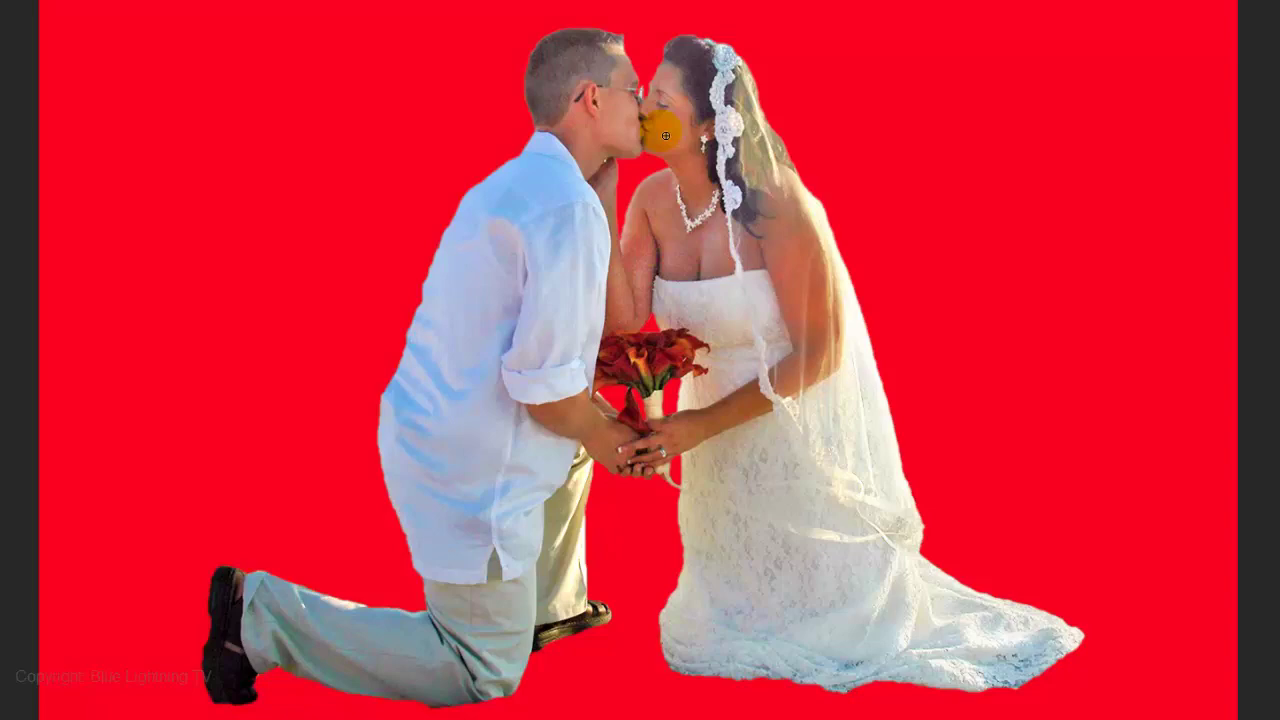
pyautogui.press('q')
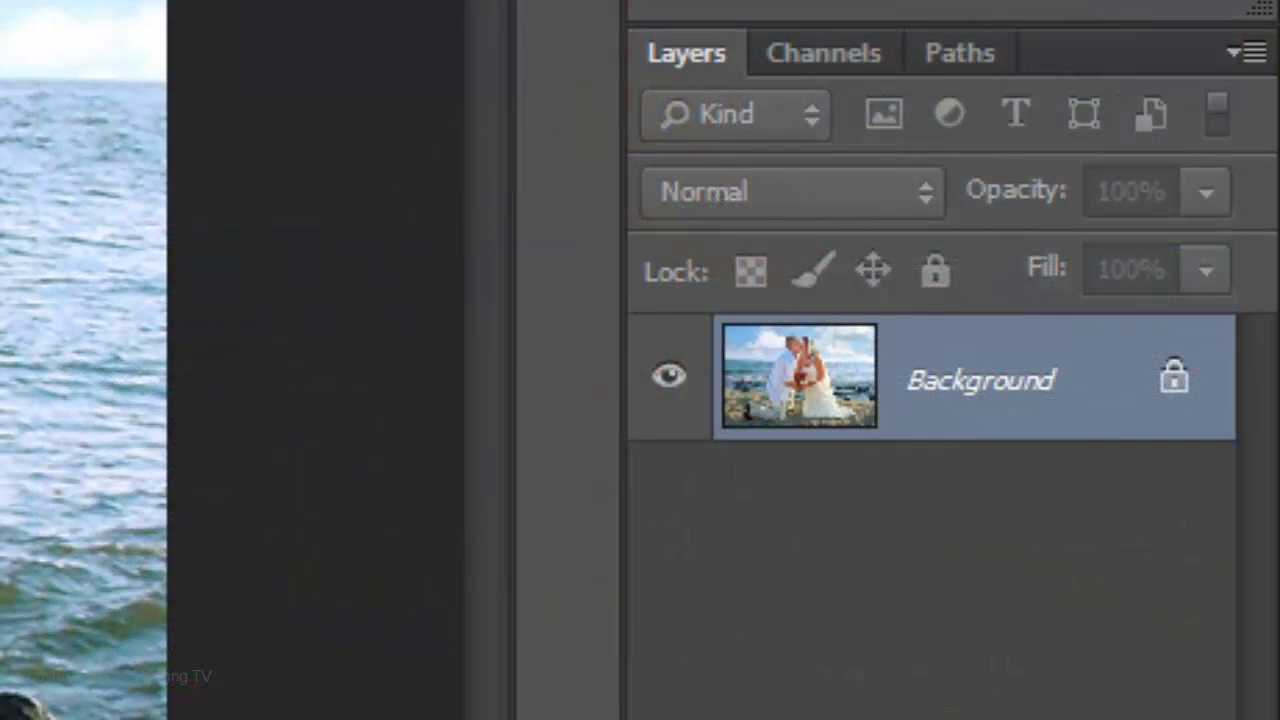
pyautogui.hotkey('ctrl', 'j')
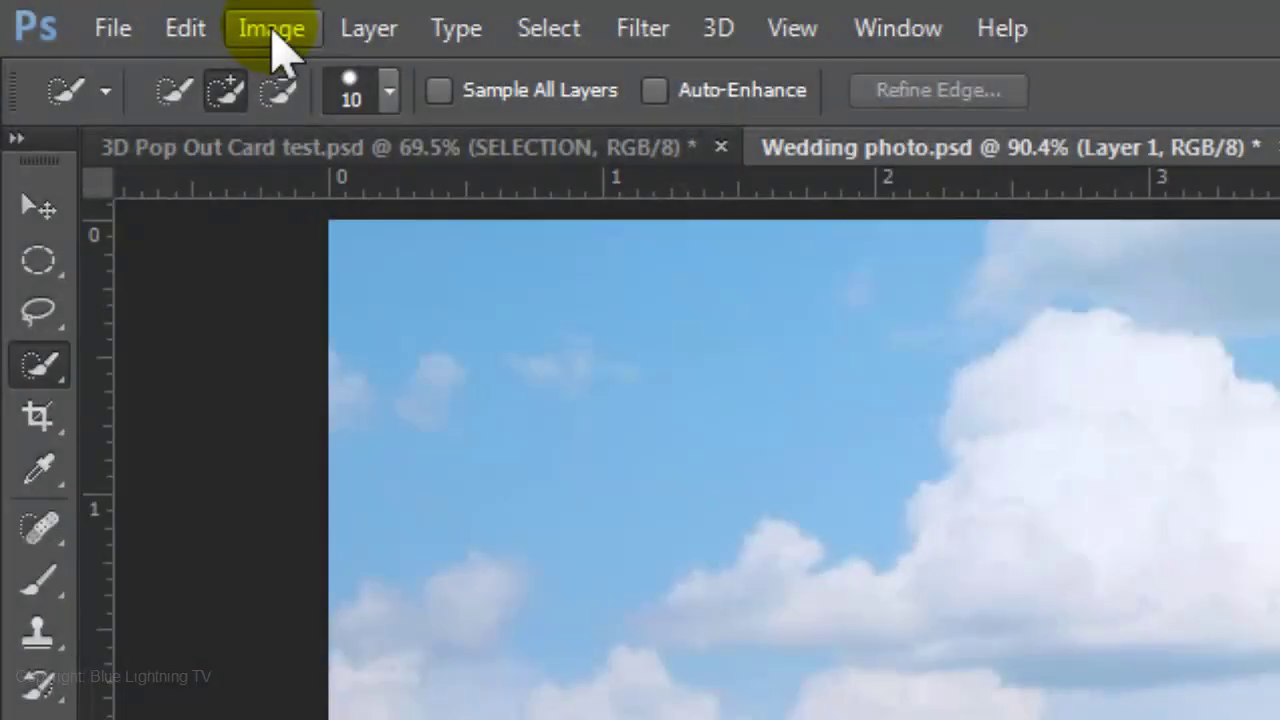
# Step: Enlarge the canvas to 130 percent in width and height with black as the canvas extension color
pyautogui.click(272, 30)
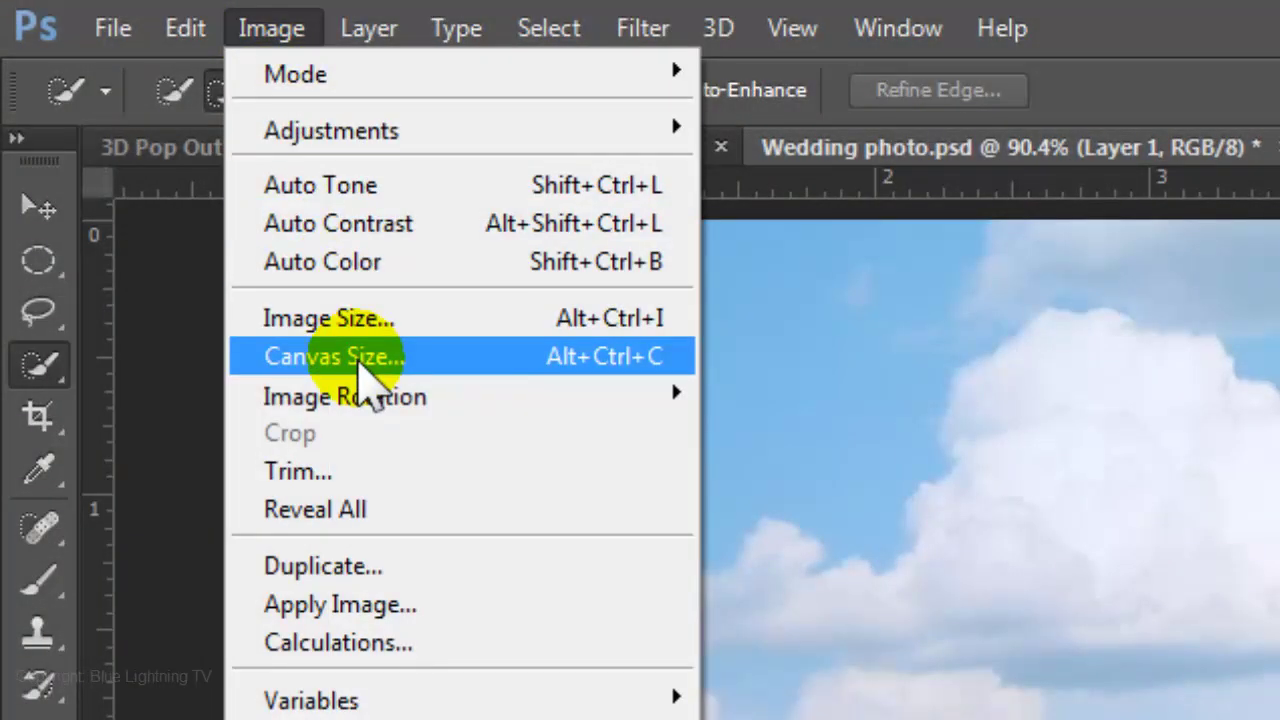
pyautogui.click(352, 354)
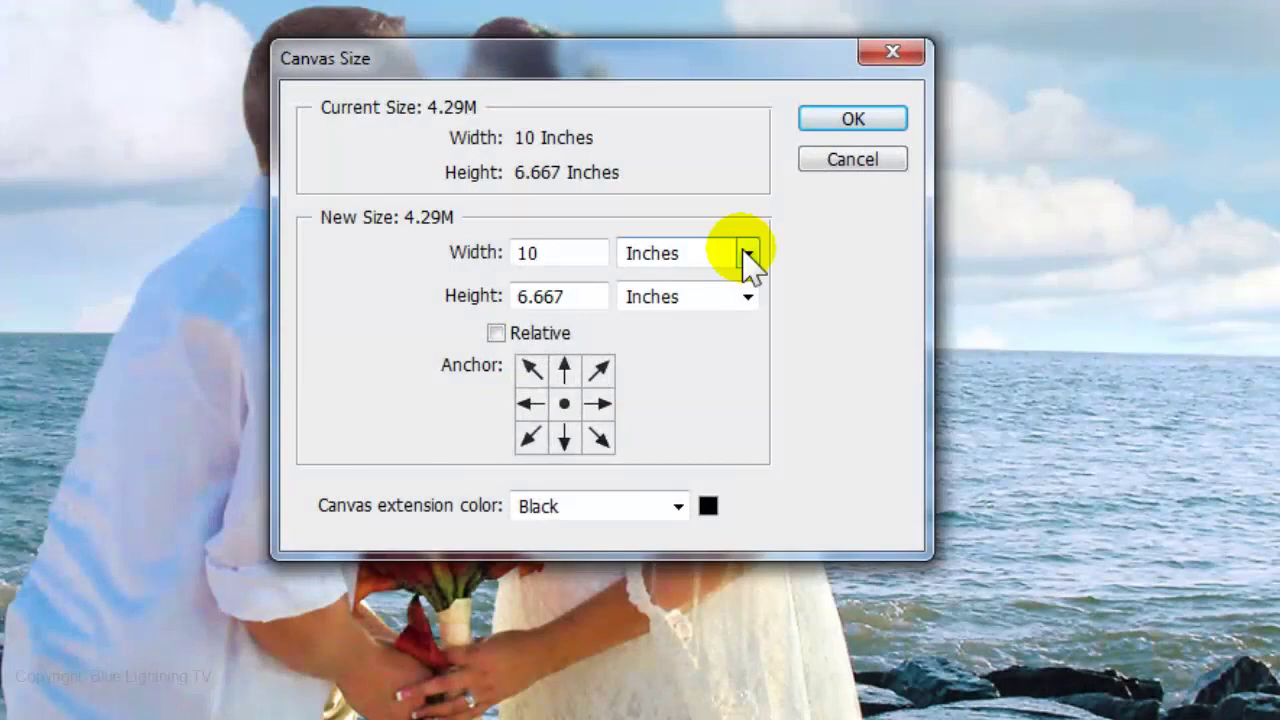
pyautogui.click(748, 256)
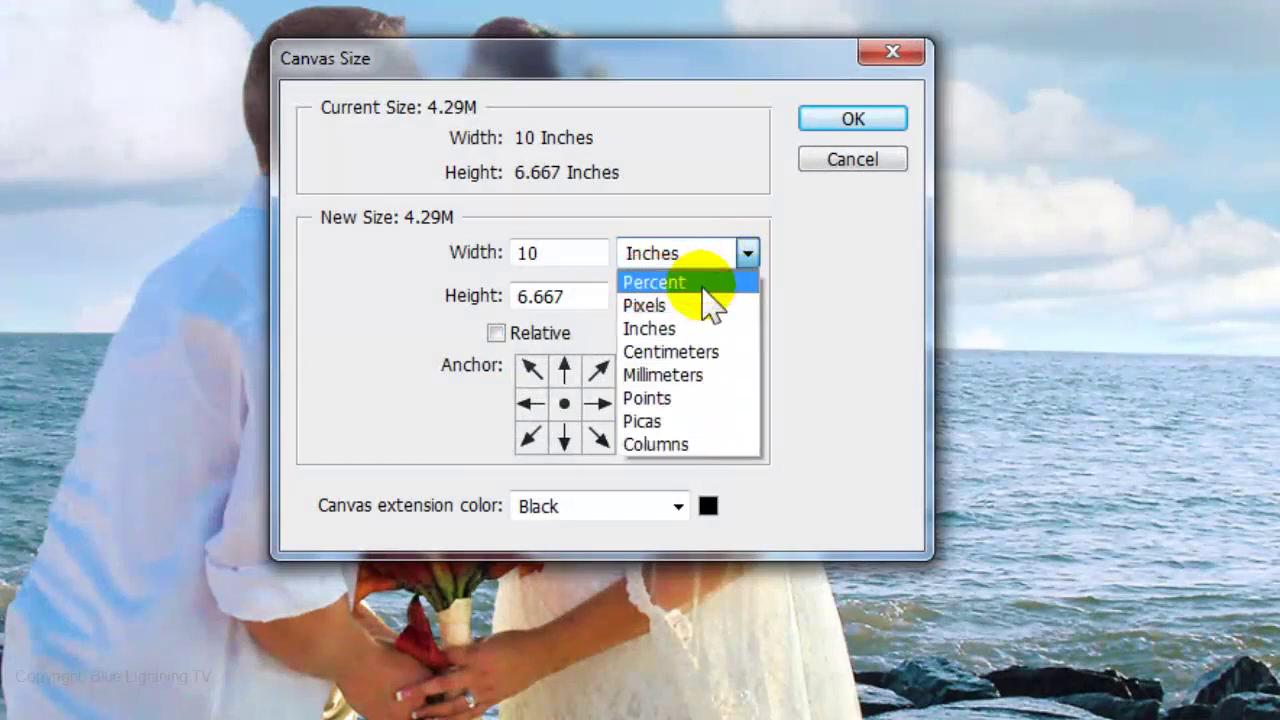
pyautogui.click(705, 286)
pyautogui.doubleClick(565, 253)
pyautogui.write('130')
pyautogui.moveTo(550, 297); pyautogui.dragTo(524, 300)
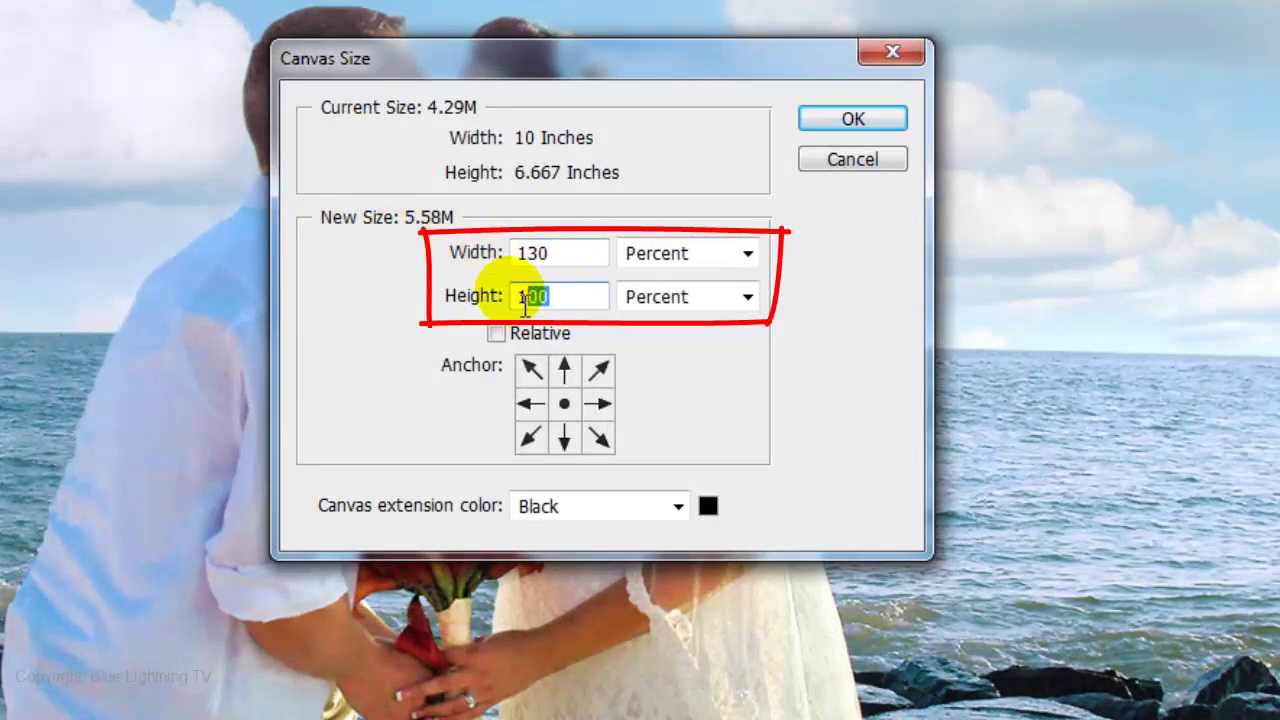
pyautogui.write('30')
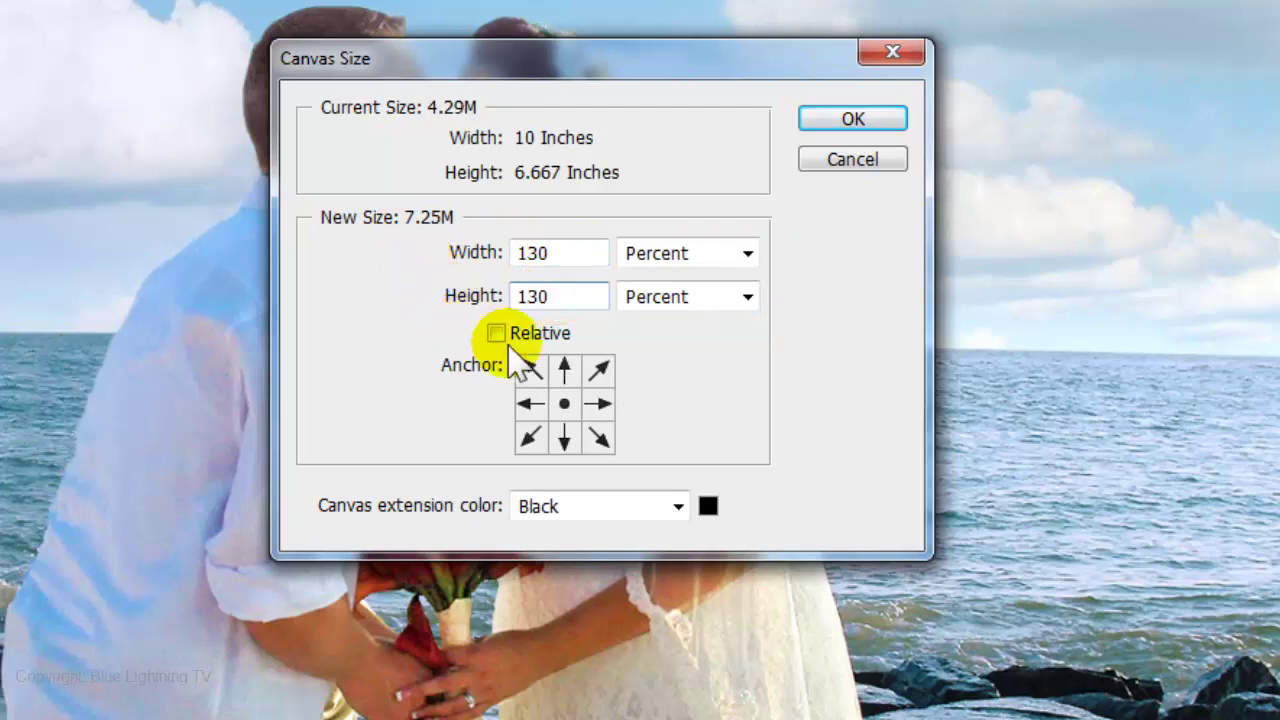
pyautogui.click(678, 506)
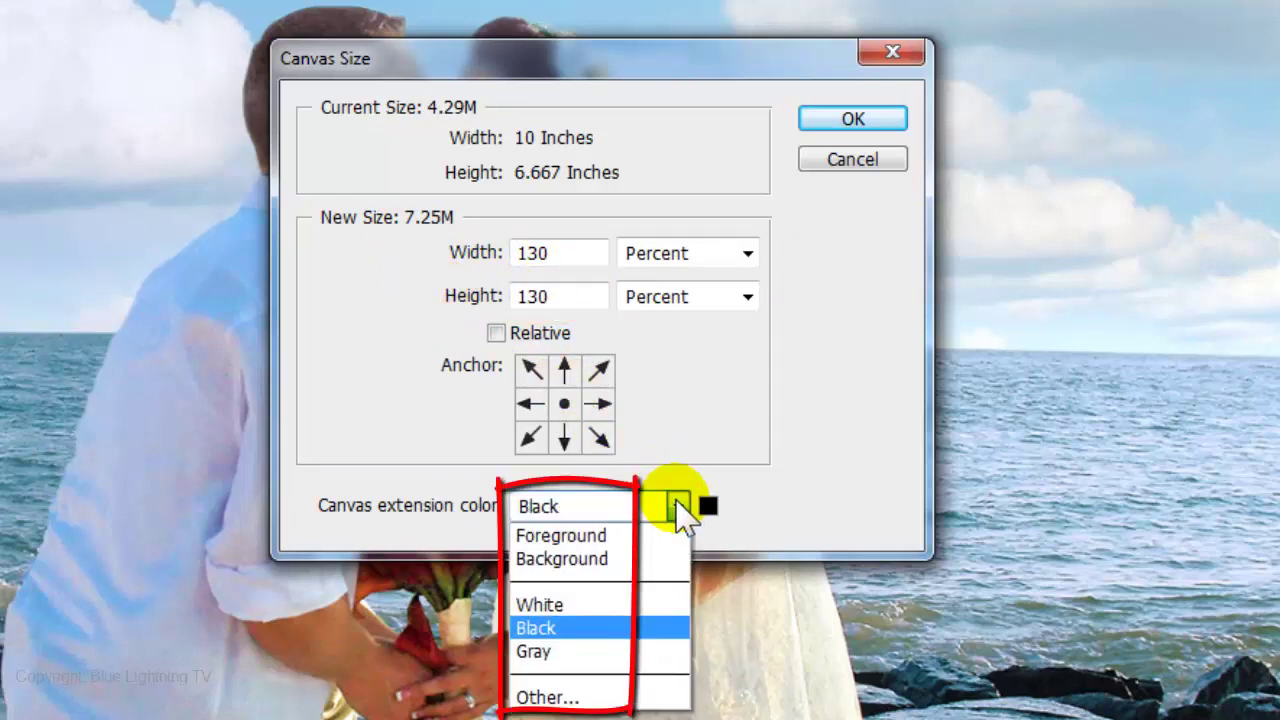
pyautogui.click(675, 498)
pyautogui.click(852, 120)
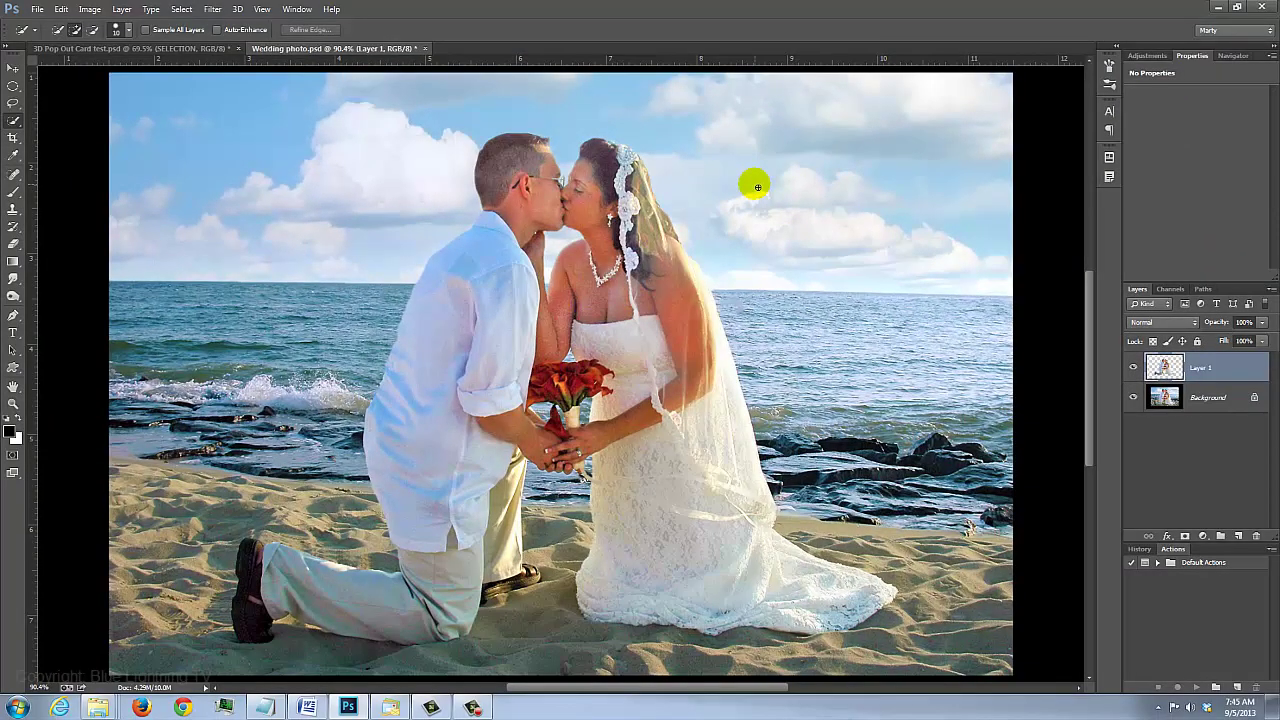
pyautogui.hotkey('ctrl', '0')
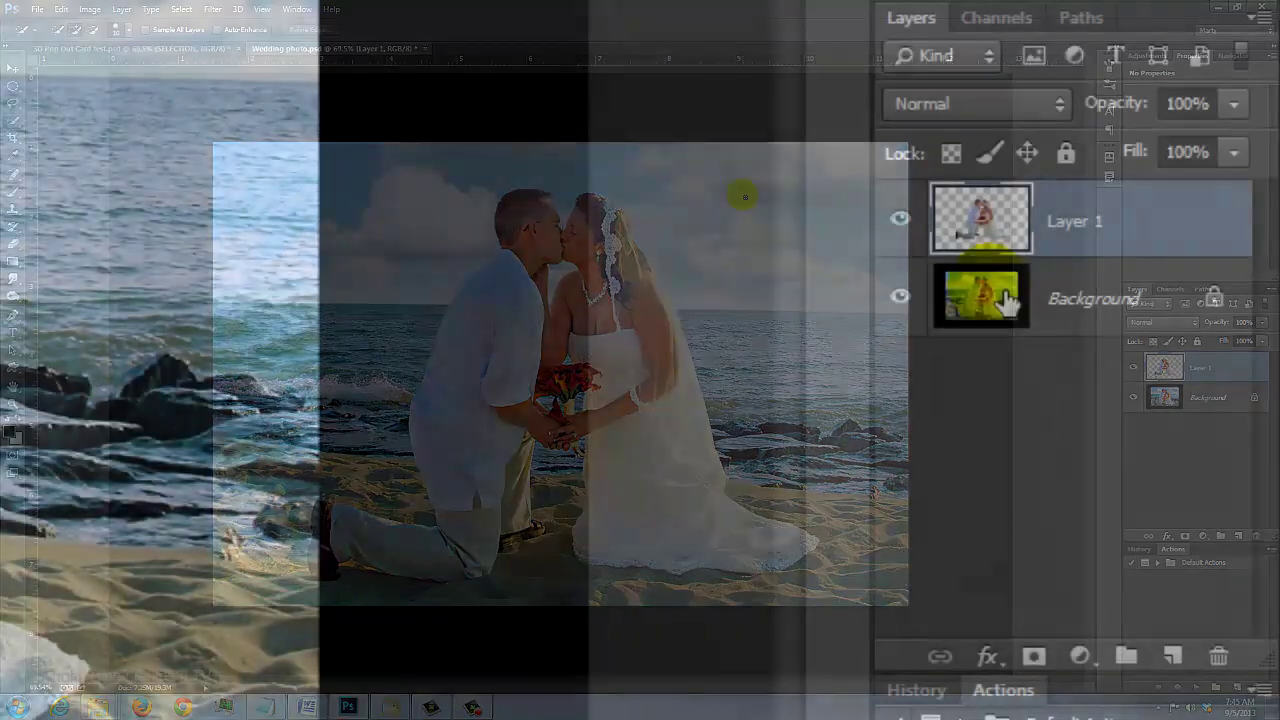
# Step: Load the Alpha 1 channel as a selection and copy that area of the Background to a new layer
pyautogui.click(1005, 303)
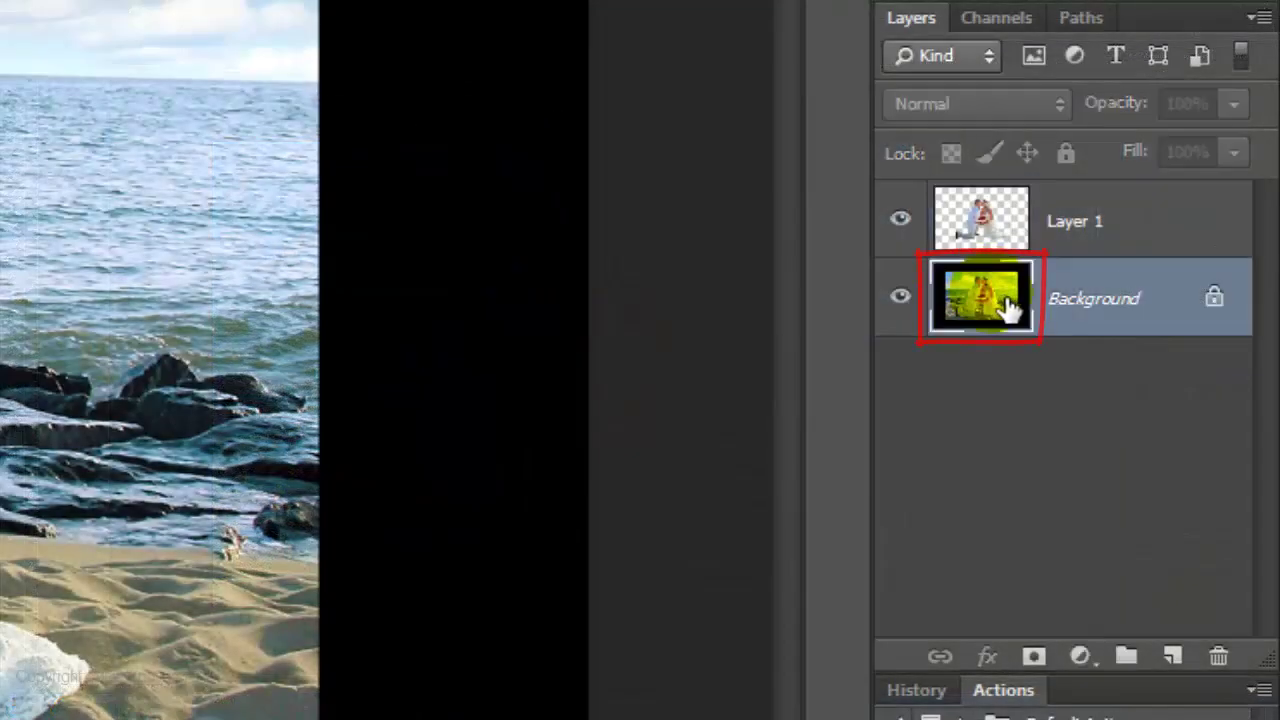
pyautogui.click(1010, 18)
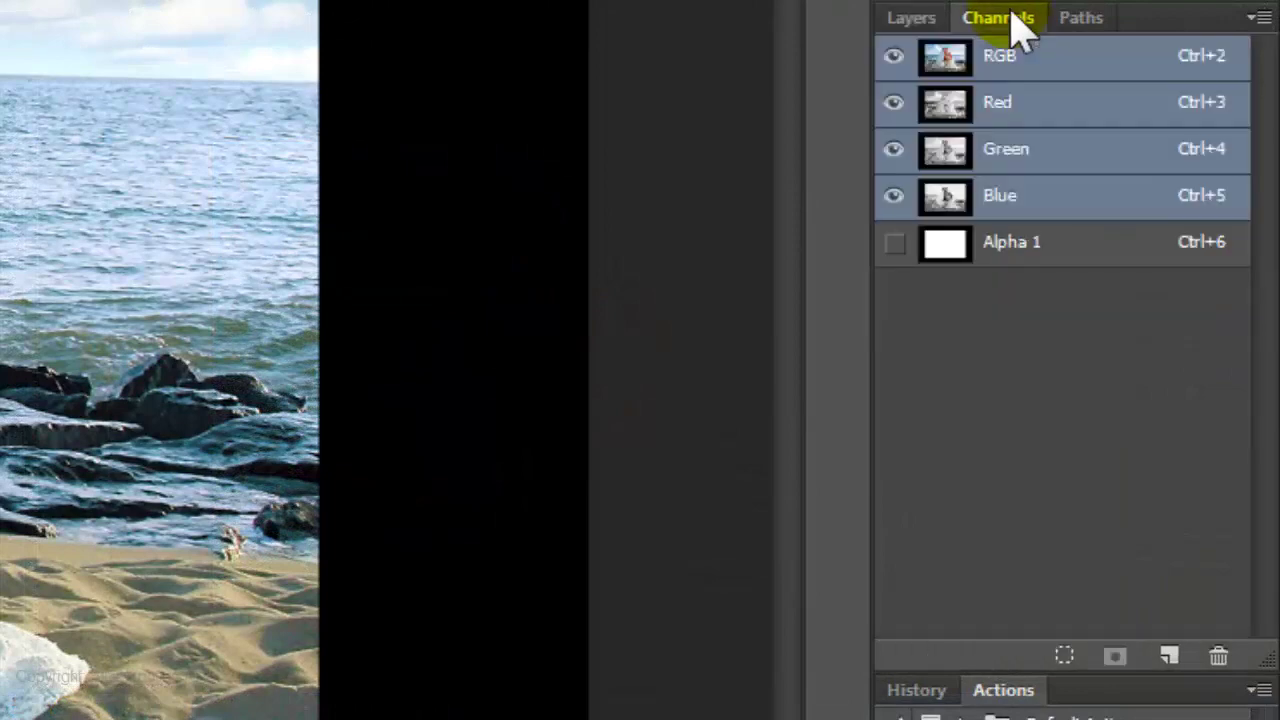
pyautogui.keyDown('ctrl'); pyautogui.click(963, 249); pyautogui.keyUp('ctrl')
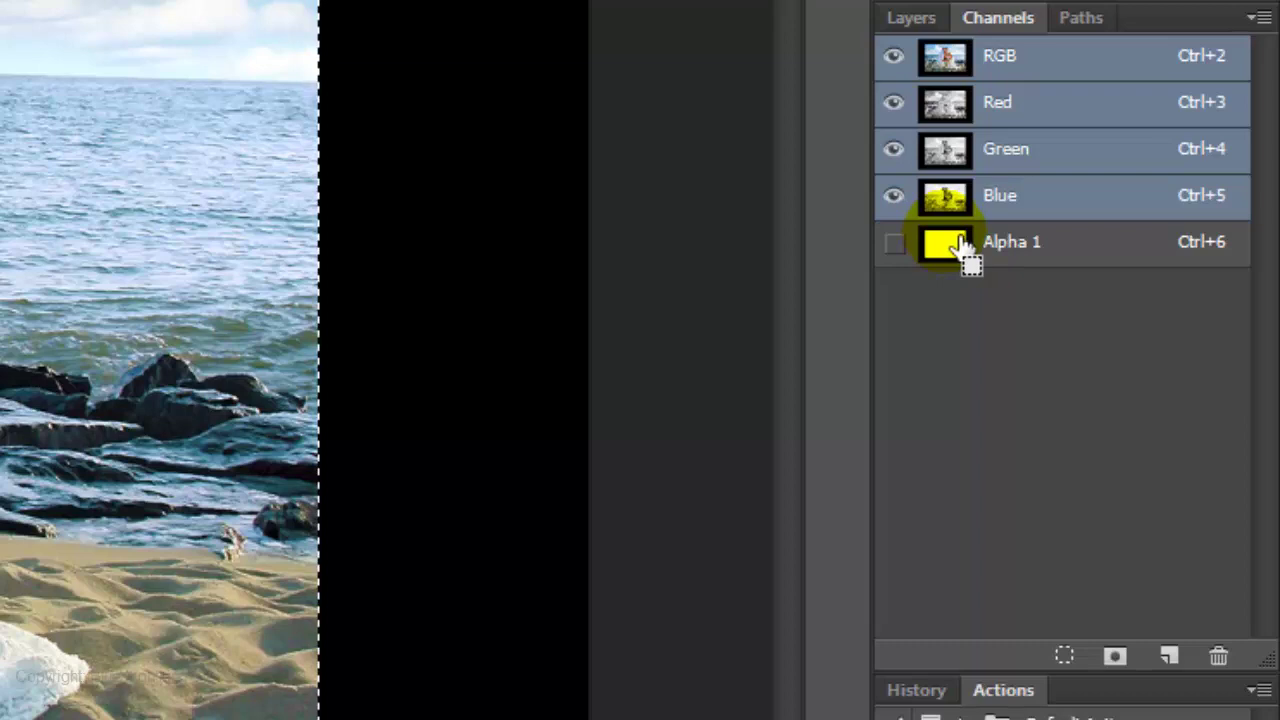
pyautogui.click(922, 18)
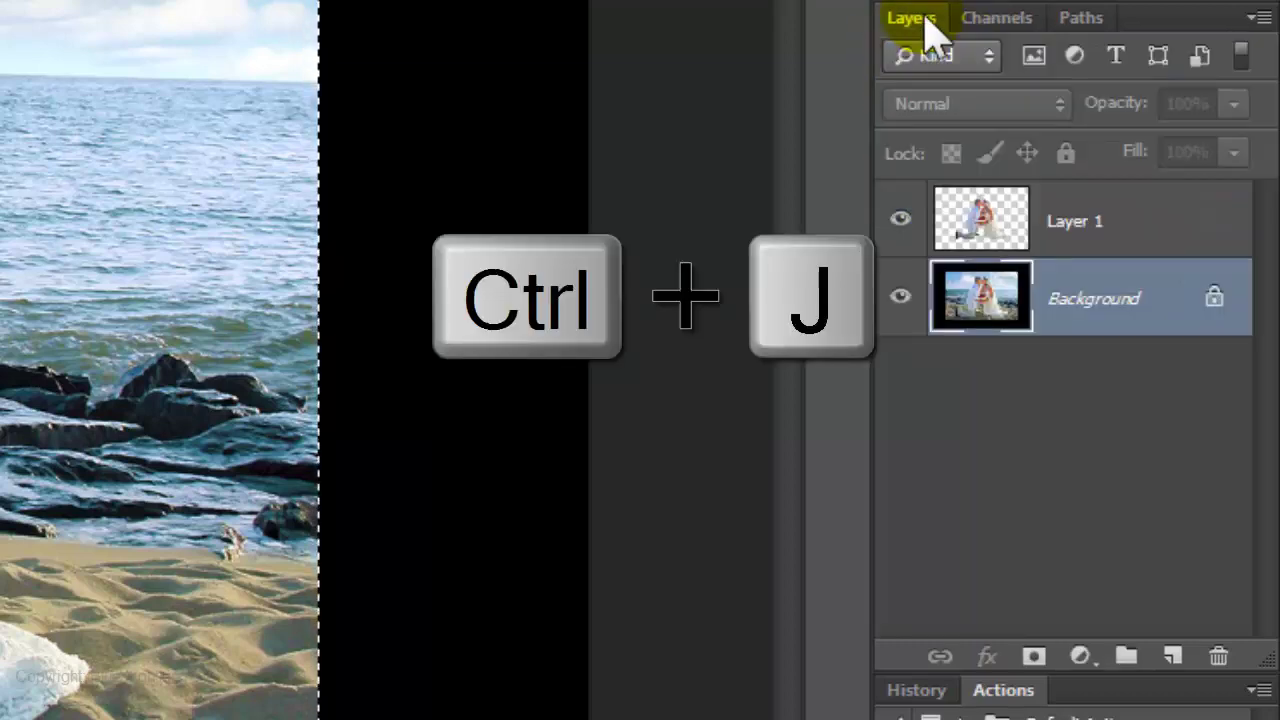
pyautogui.hotkey('ctrl', 'j')
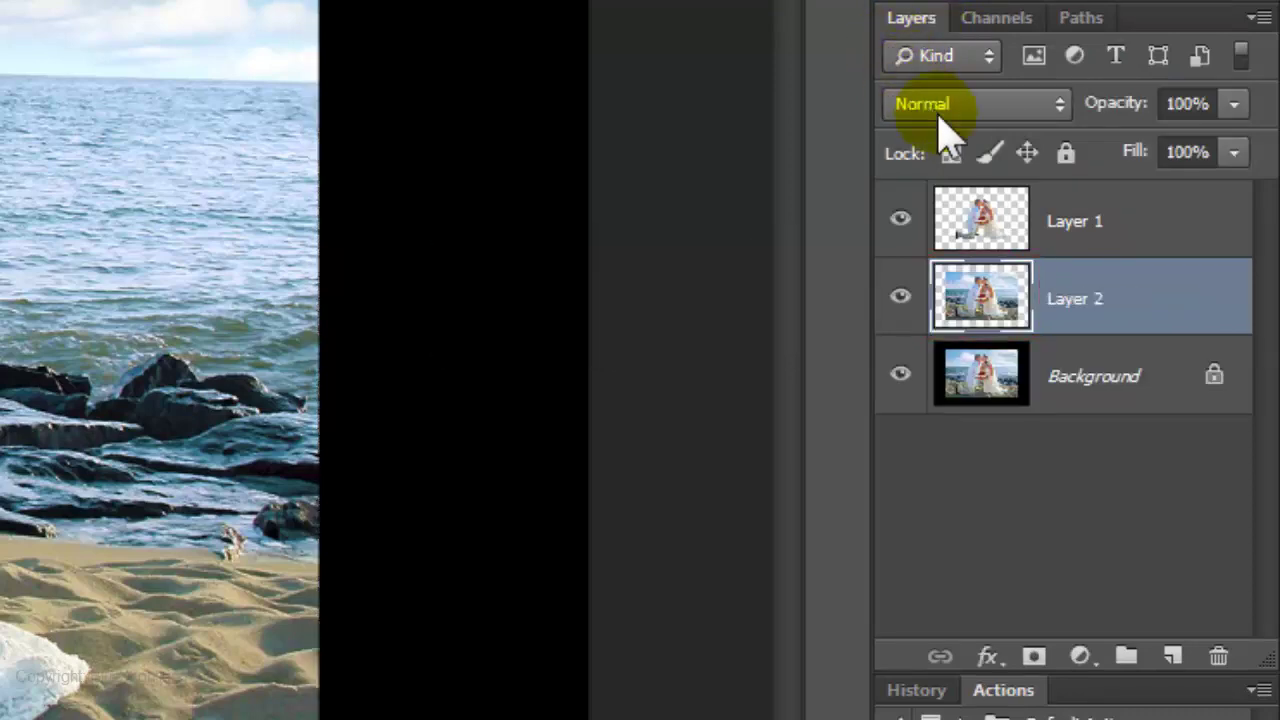
# Step: Fill the Background layer with the Black, White linear gradient, running from the bouquet straight down to the canvas's lower edge
pyautogui.click(985, 378)
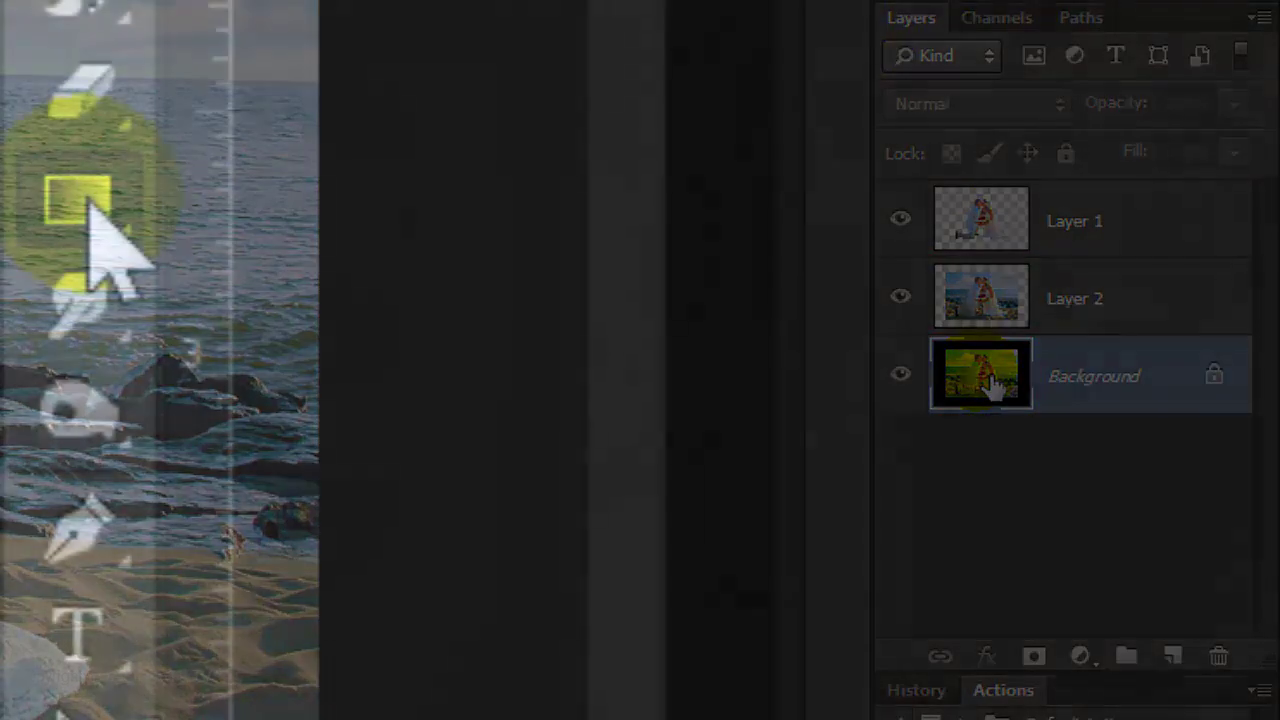
pyautogui.click(88, 203)
pyautogui.moveTo(90, 205); pyautogui.dragTo(398, 190)
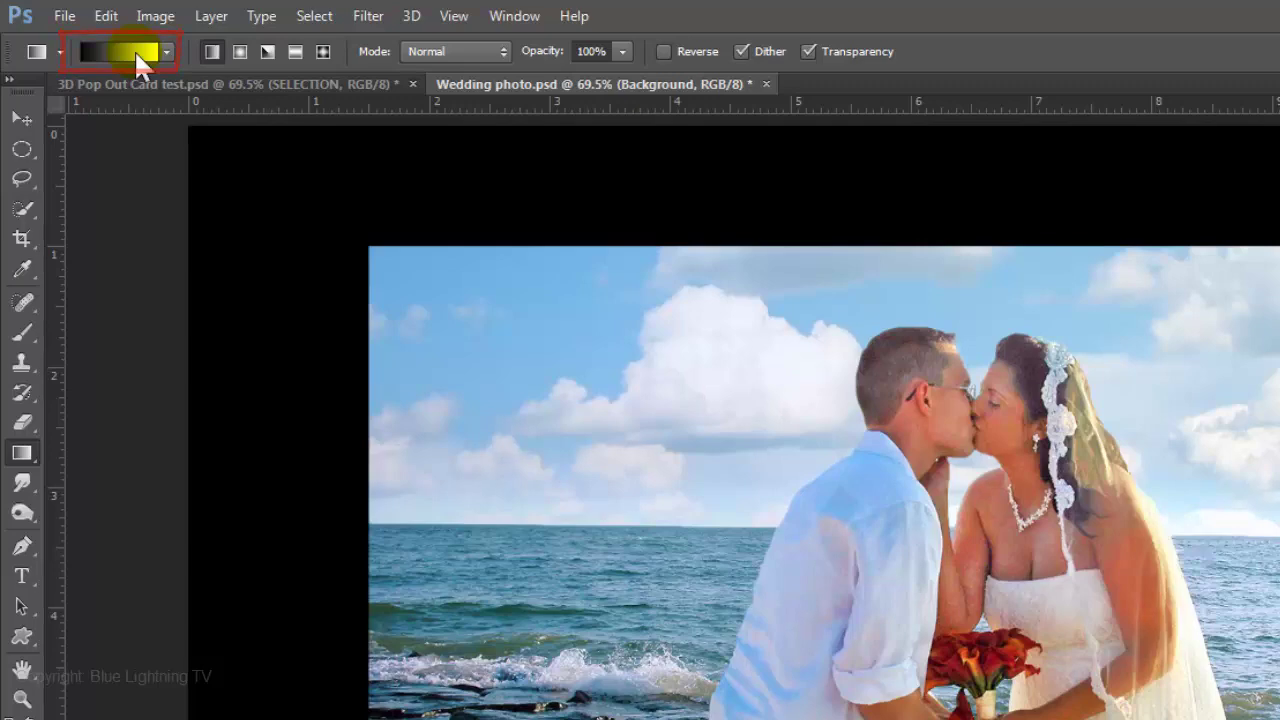
pyautogui.click(134, 50)
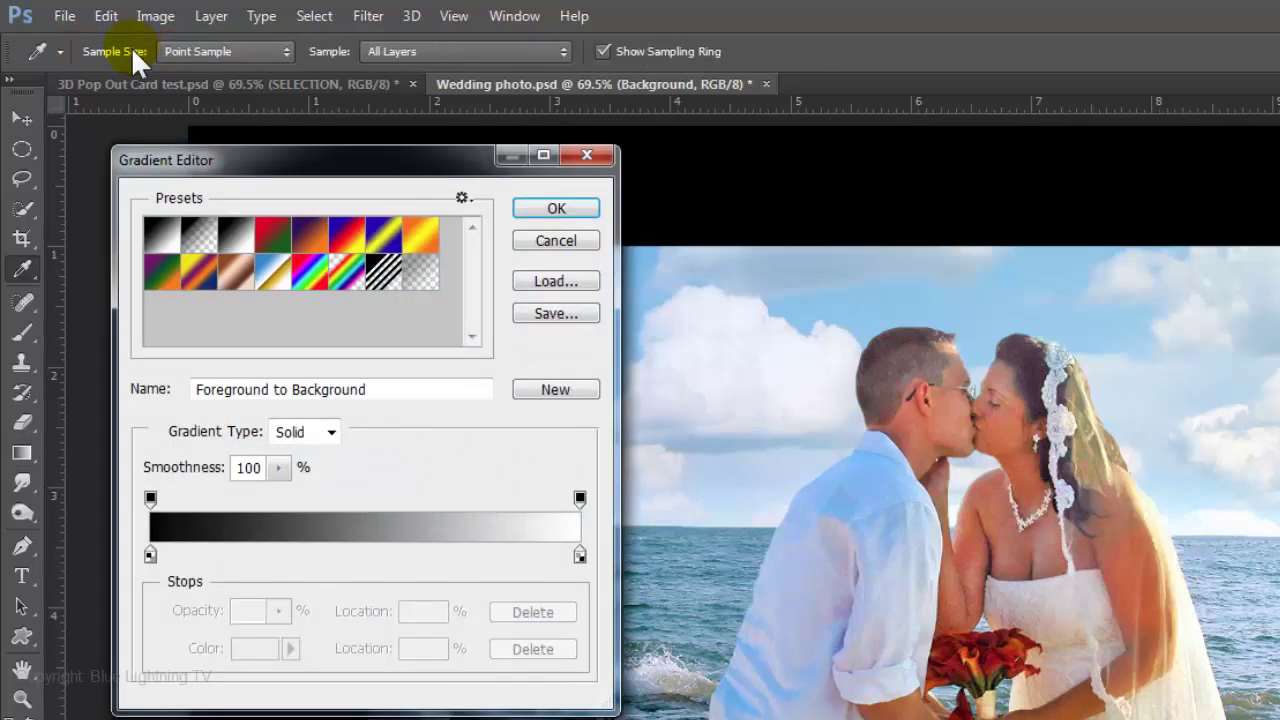
pyautogui.click(247, 240)
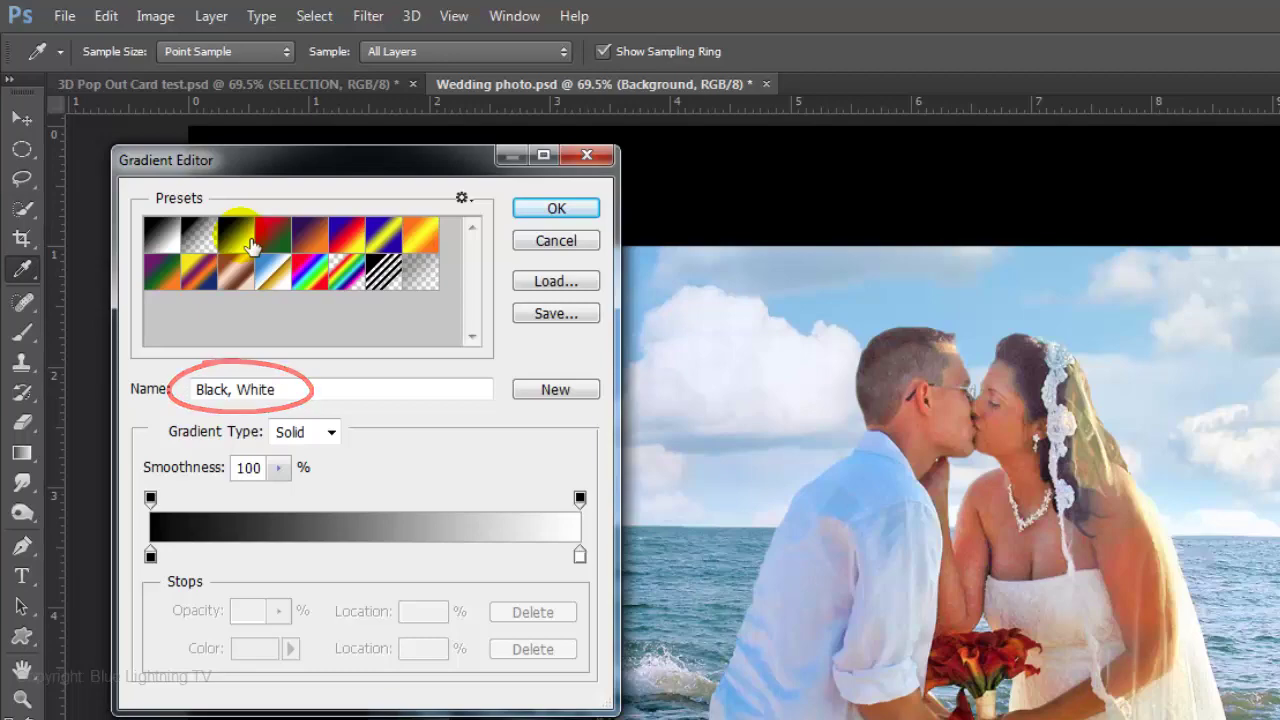
pyautogui.click(547, 208)
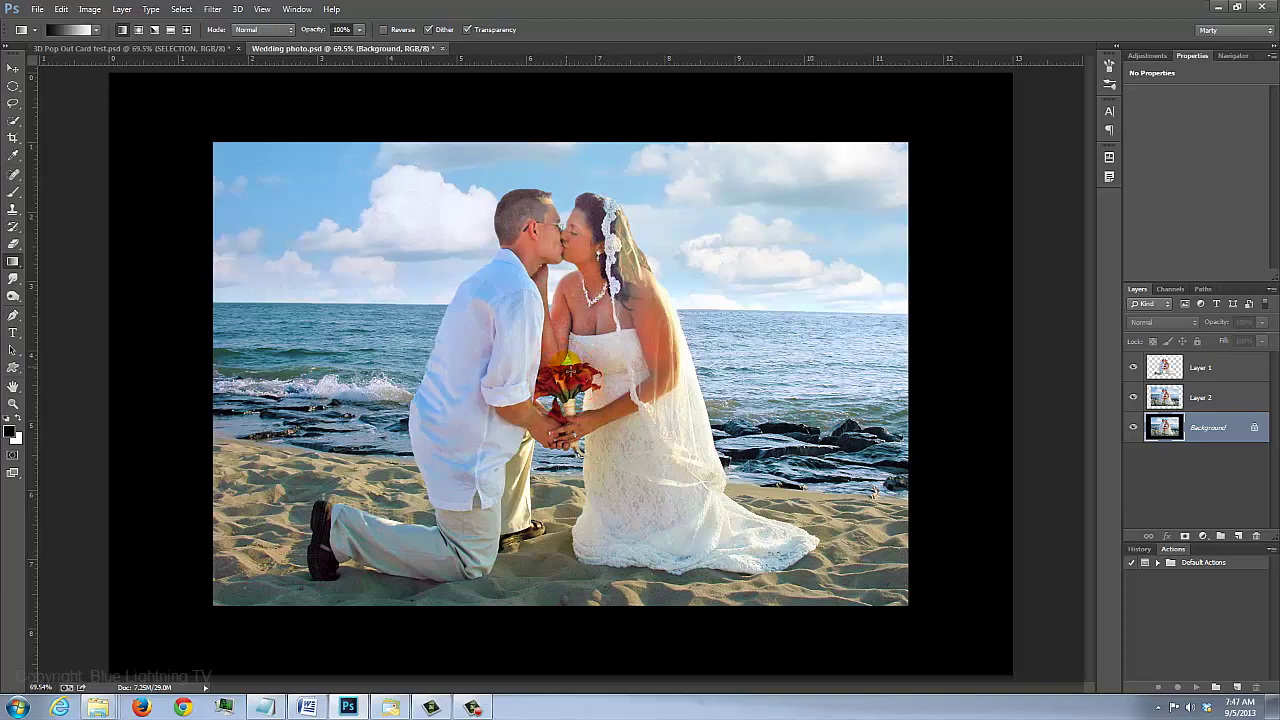
pyautogui.moveTo(567, 360); pyautogui.dragTo(556, 682)
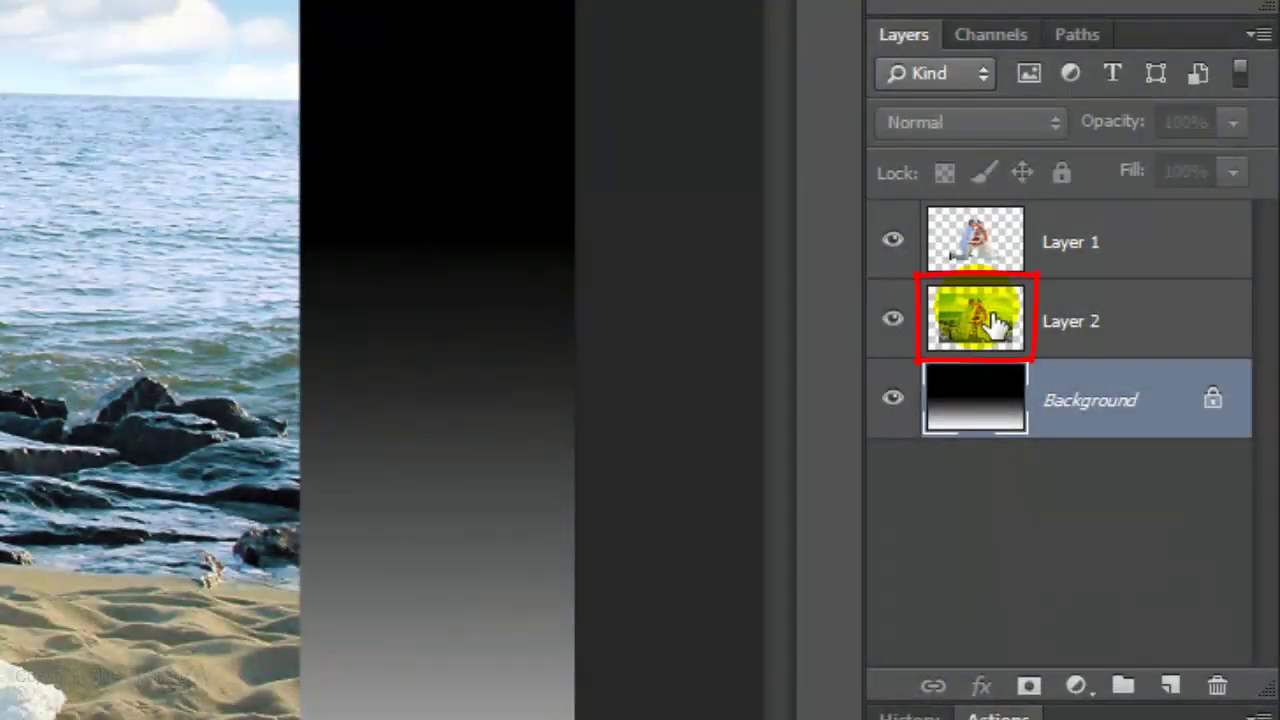
# Step: Make Layer 2 active and load the couple's outline from Layer 1 as a selection
pyautogui.moveTo(995, 320)
pyautogui.mouseDown()
pyautogui.moveTo(985, 295)
pyautogui.moveTo(1005, 241)
pyautogui.mouseUp()
pyautogui.press('ctrl')
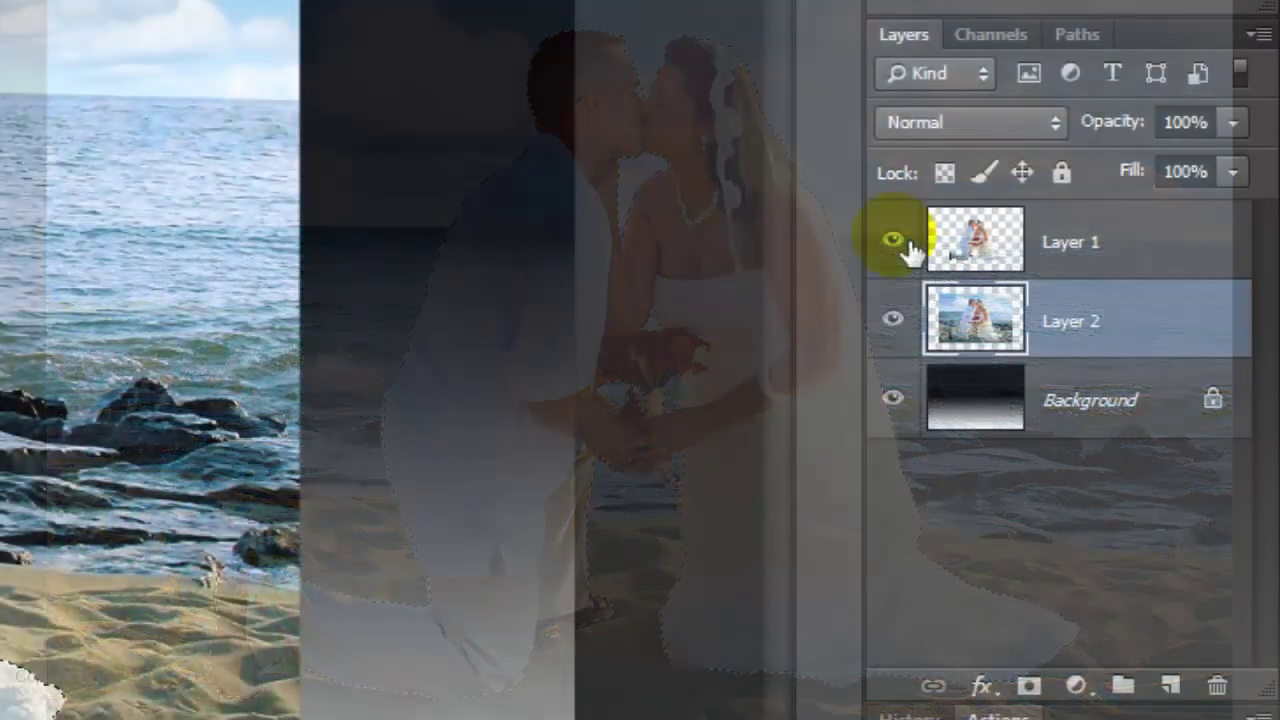
pyautogui.click(906, 242)
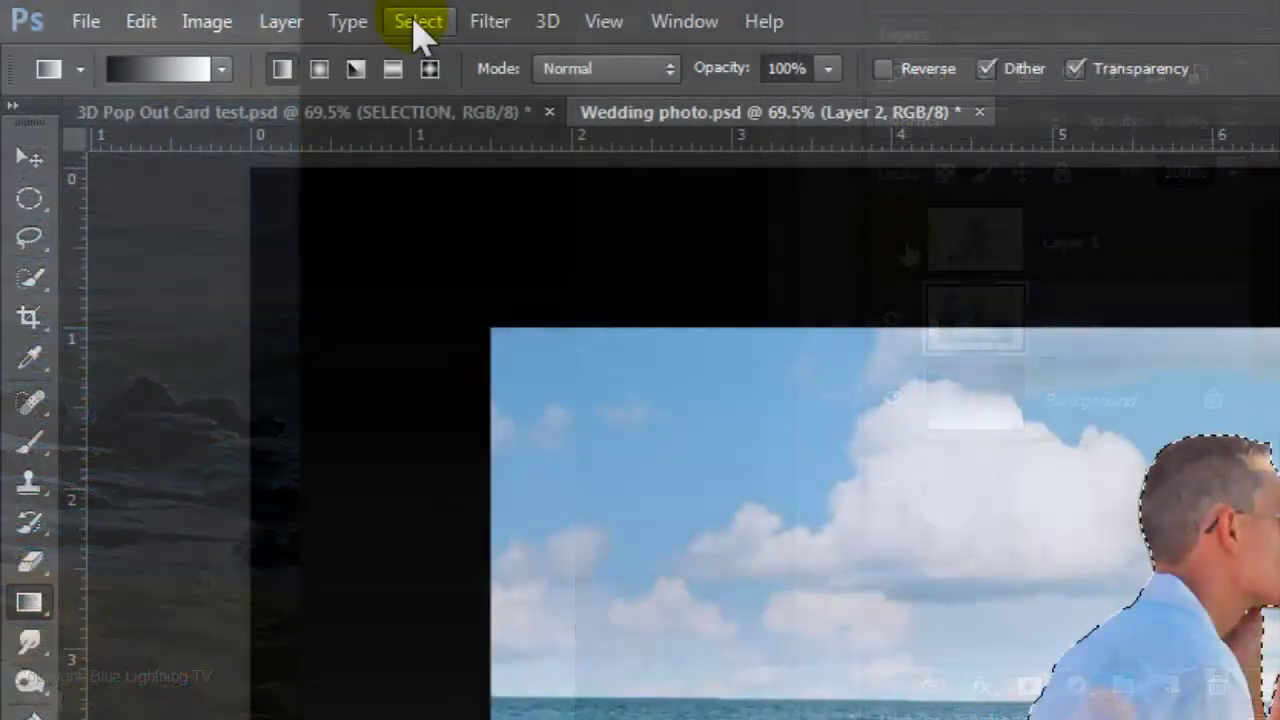
# Step: Expand the selection around the couple by 2 pixels
pyautogui.click(416, 22)
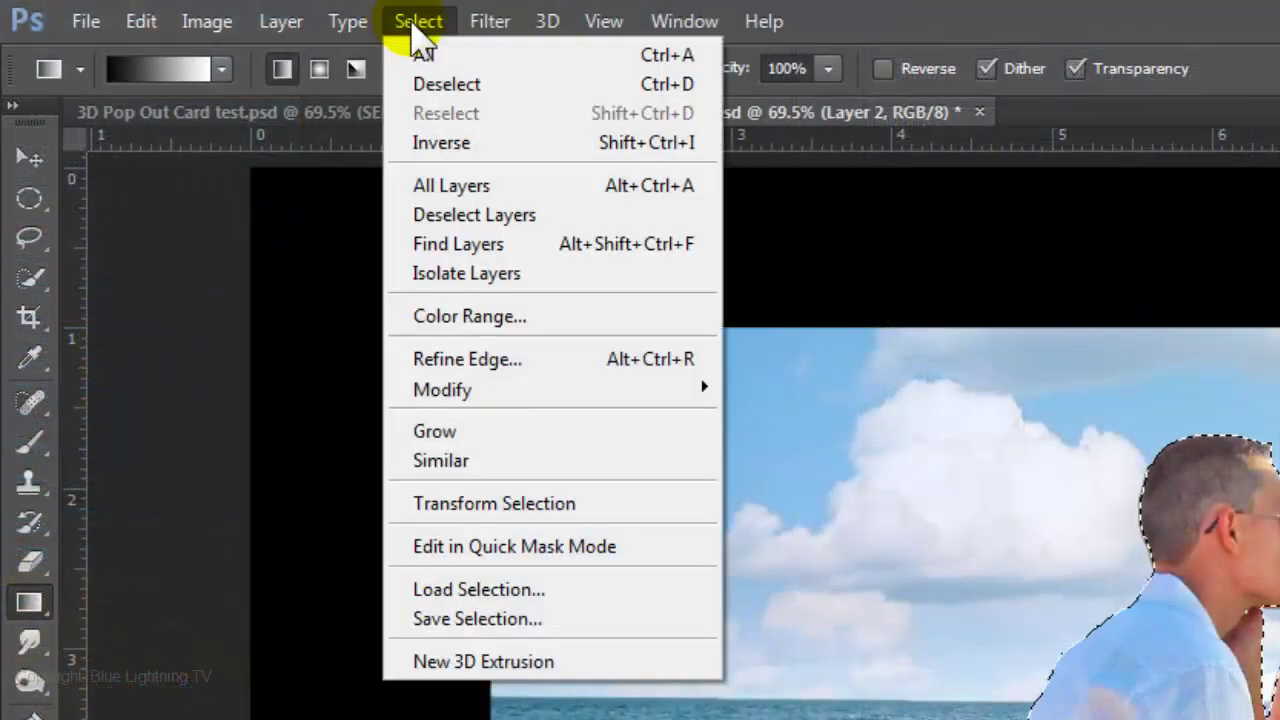
pyautogui.moveTo(405, 390)
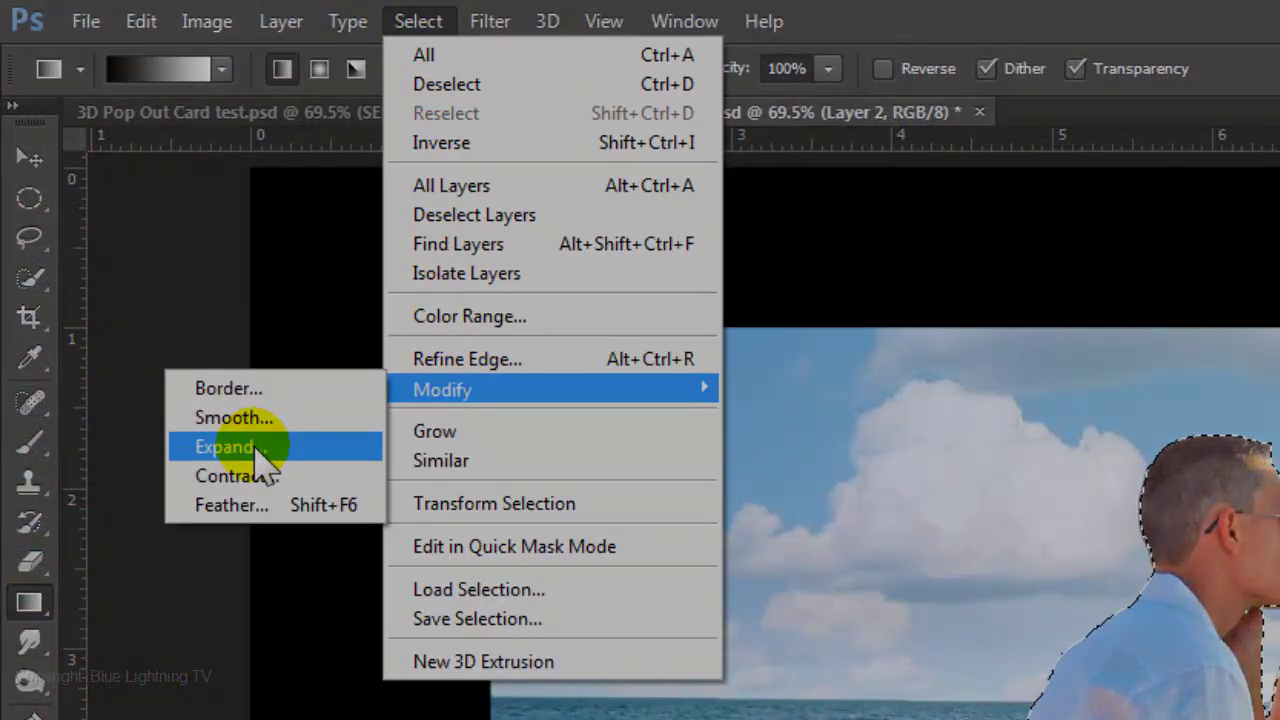
pyautogui.click(225, 447)
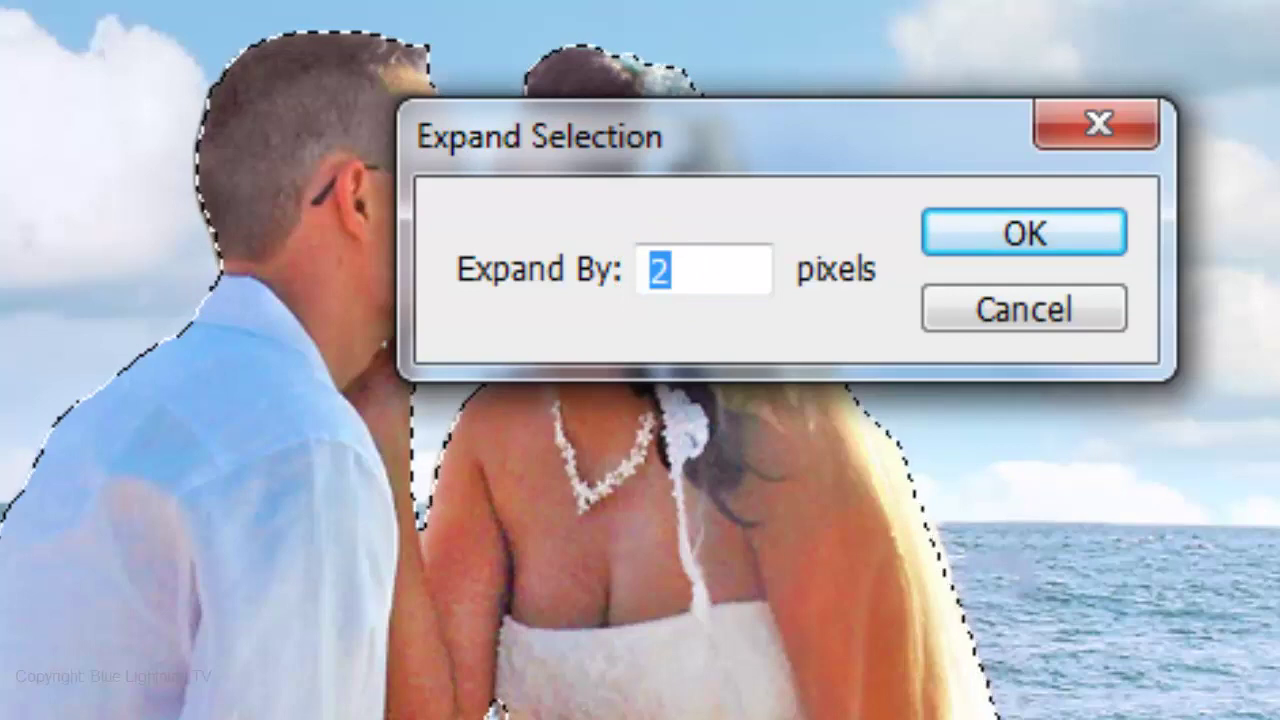
pyautogui.click(1072, 240)
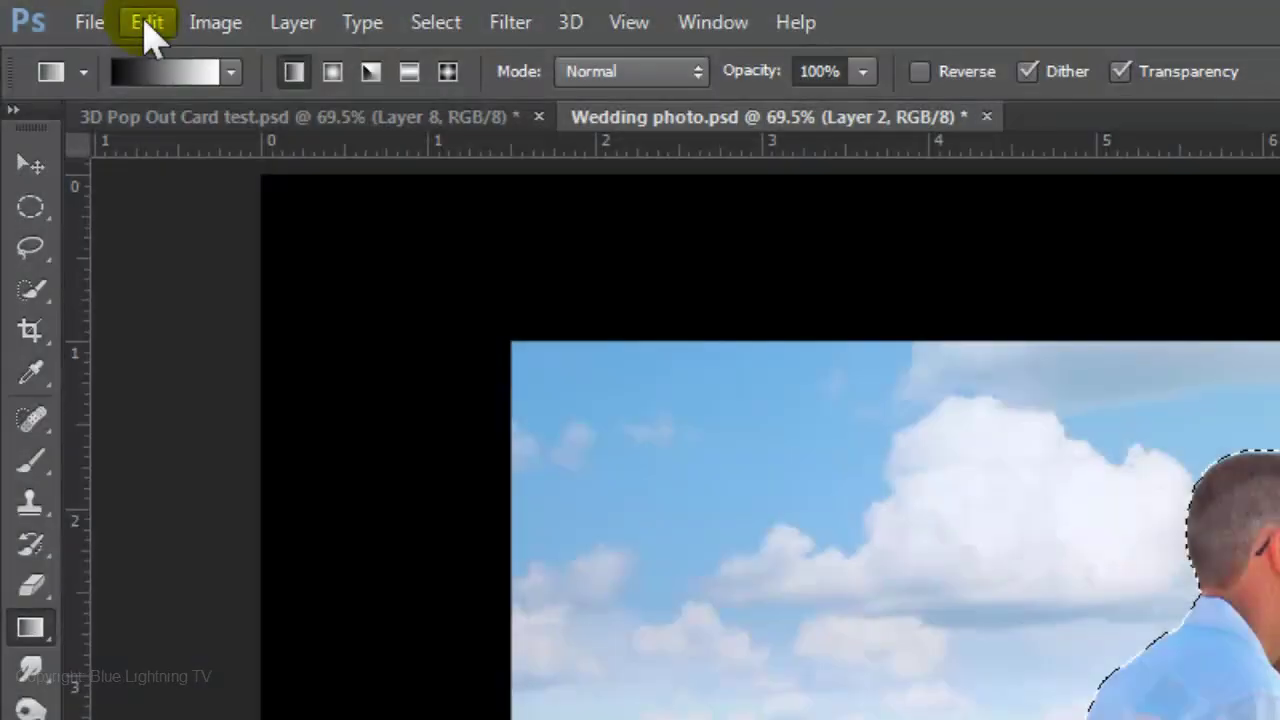
# Step: Replace the couple on Layer 2 with a Content-Aware fill at Normal mode and 100% opacity, and deselect
pyautogui.click(146, 23)
pyautogui.click(172, 482)
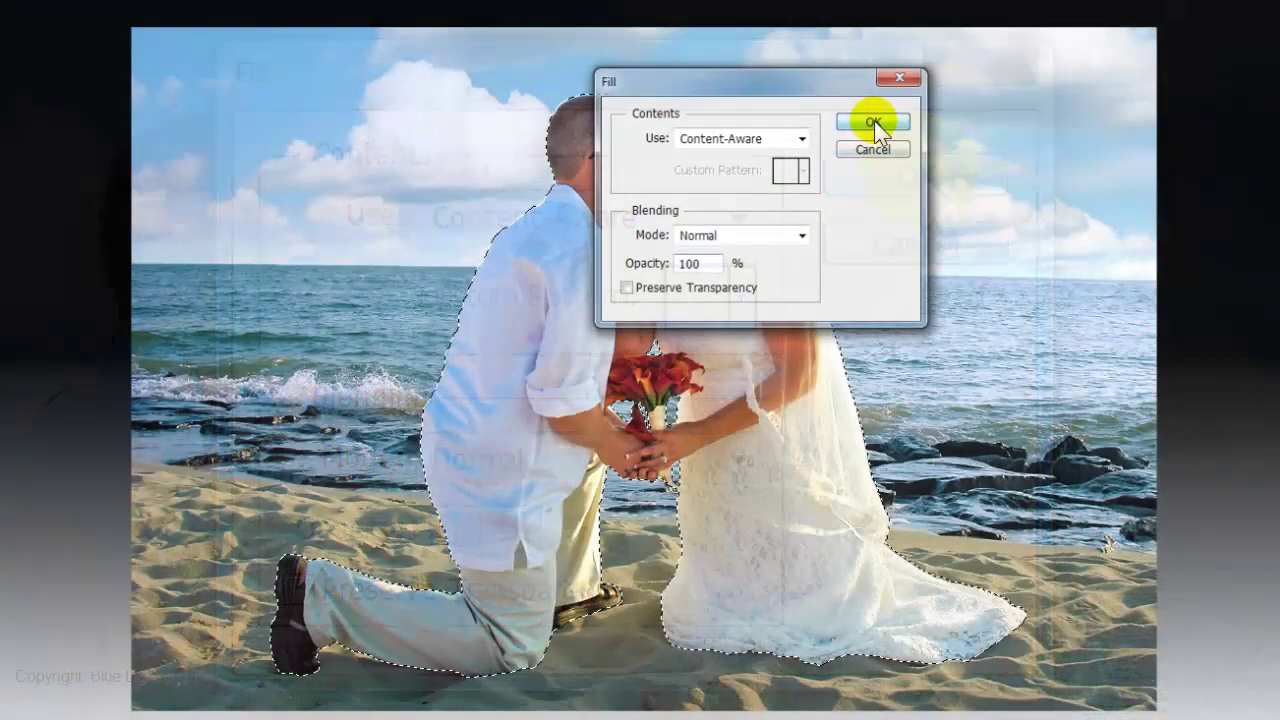
pyautogui.click(918, 180)
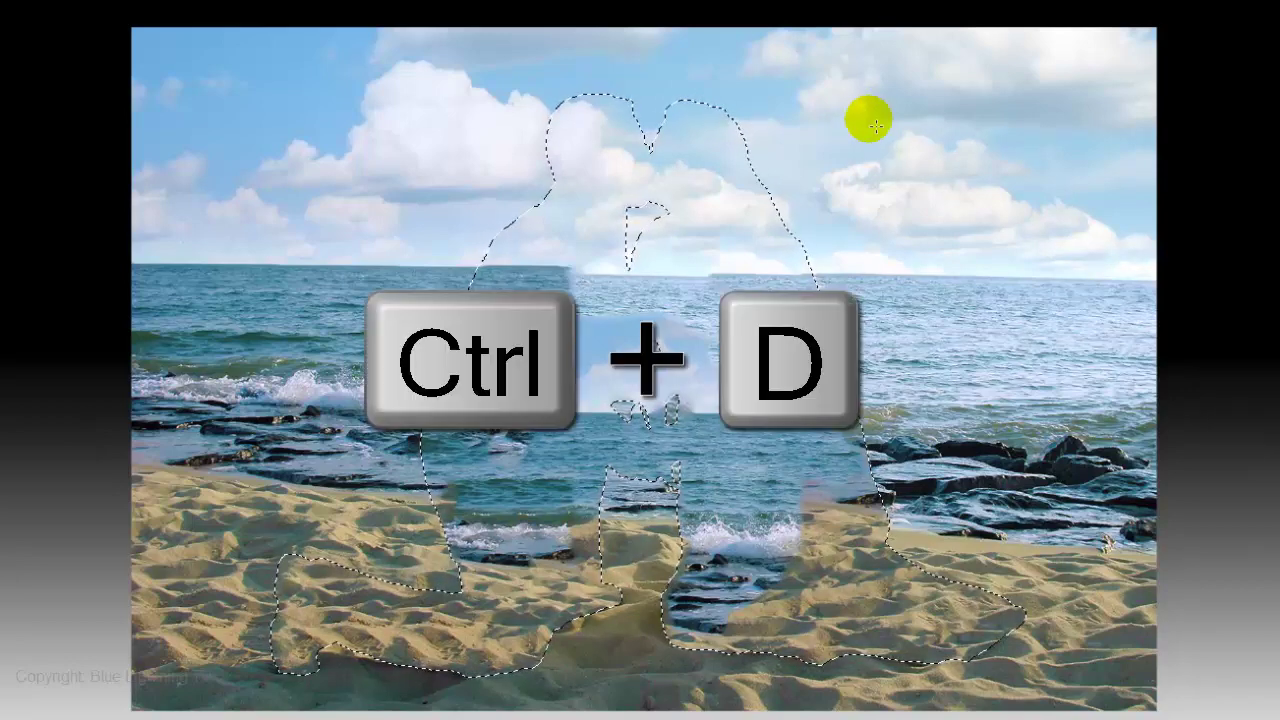
pyautogui.hotkey('ctrl', 'd')
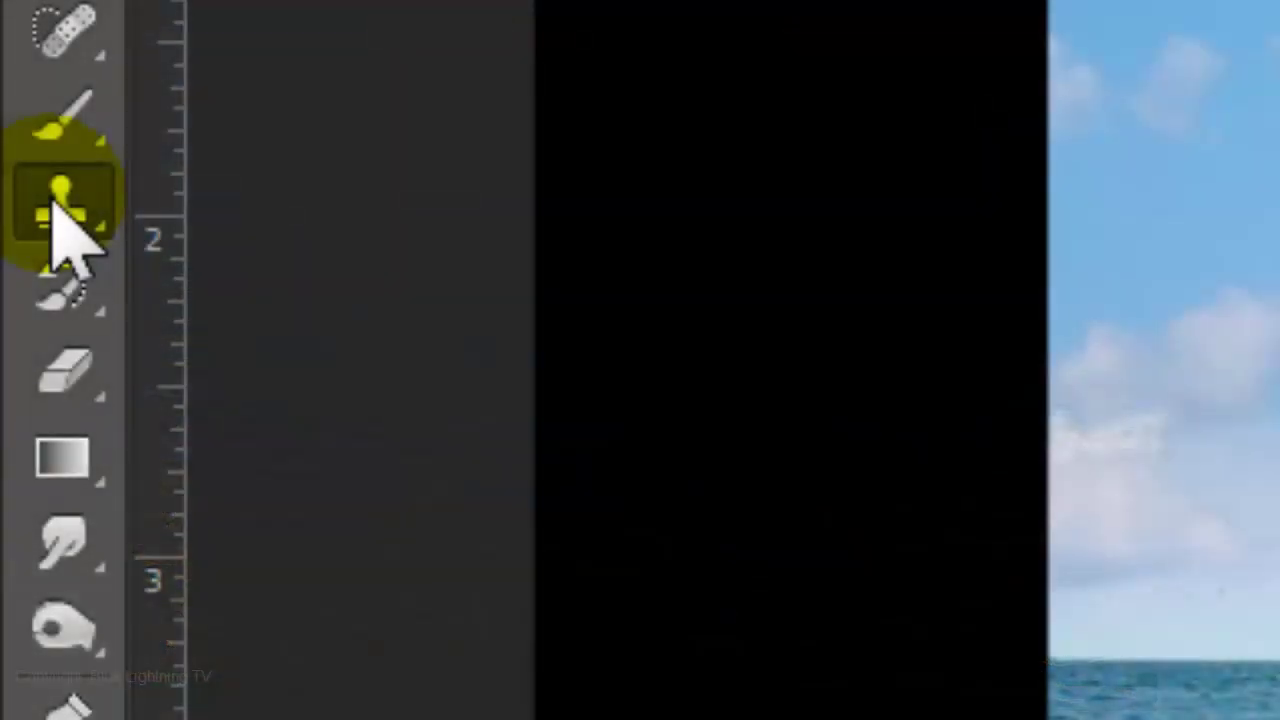
# Step: Retouch the mismatched sky, sea, rocks and sand where the couple stood with the Clone Stamp tool
pyautogui.rightClick(55, 210)
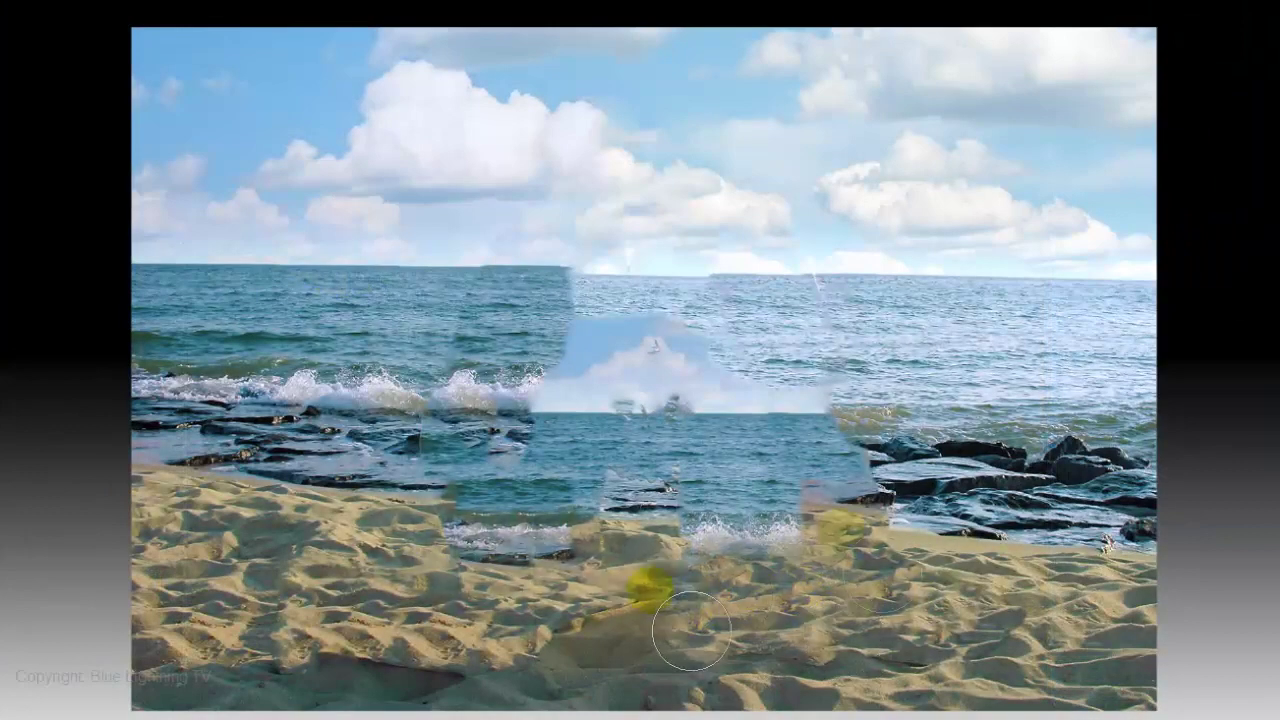
pyautogui.moveTo(885, 476); pyautogui.dragTo(560, 482)
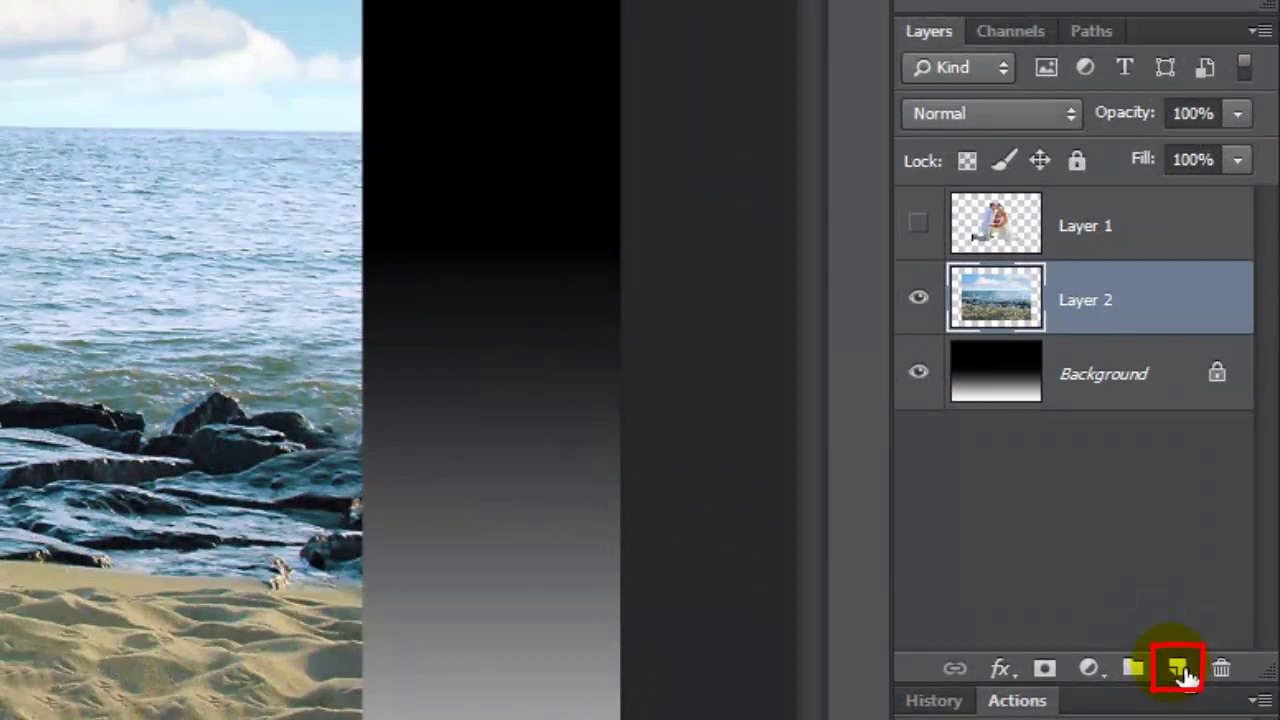
# Step: Create a new layer above Layer 2 and name it BORDER
pyautogui.click(1180, 670)
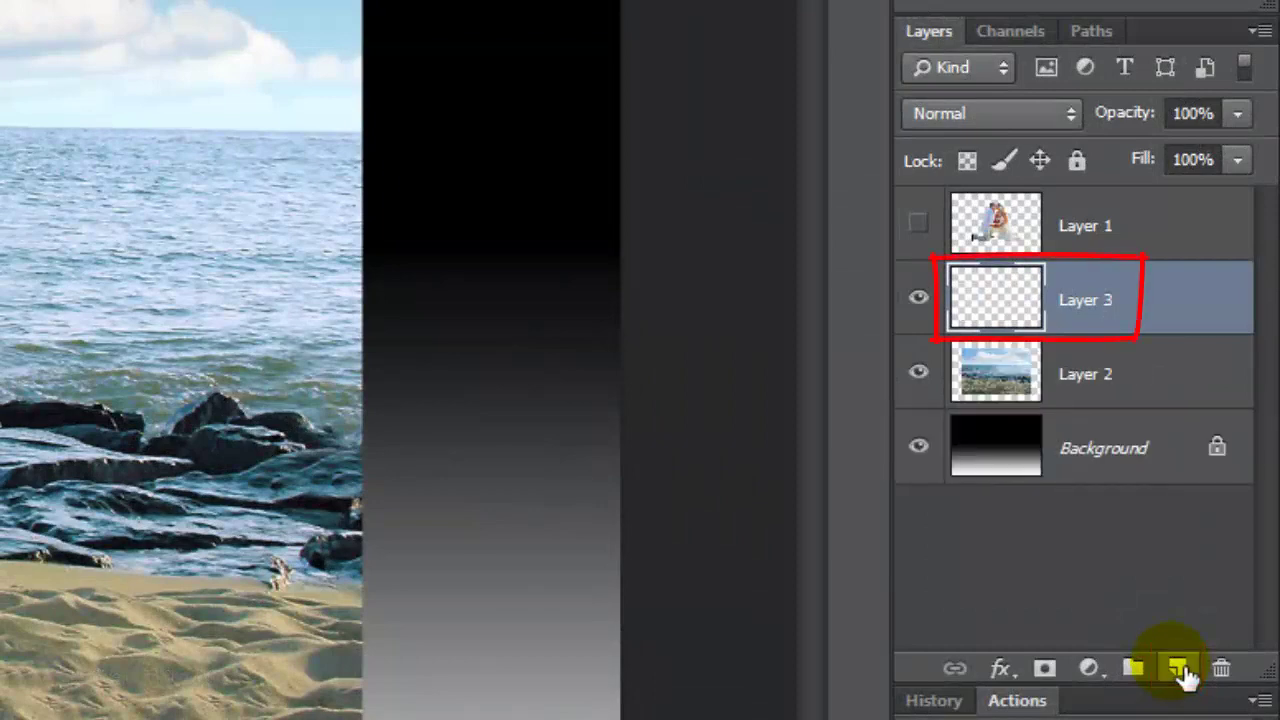
pyautogui.doubleClick(1085, 316)
pyautogui.write('BORDER')
pyautogui.press('Return')
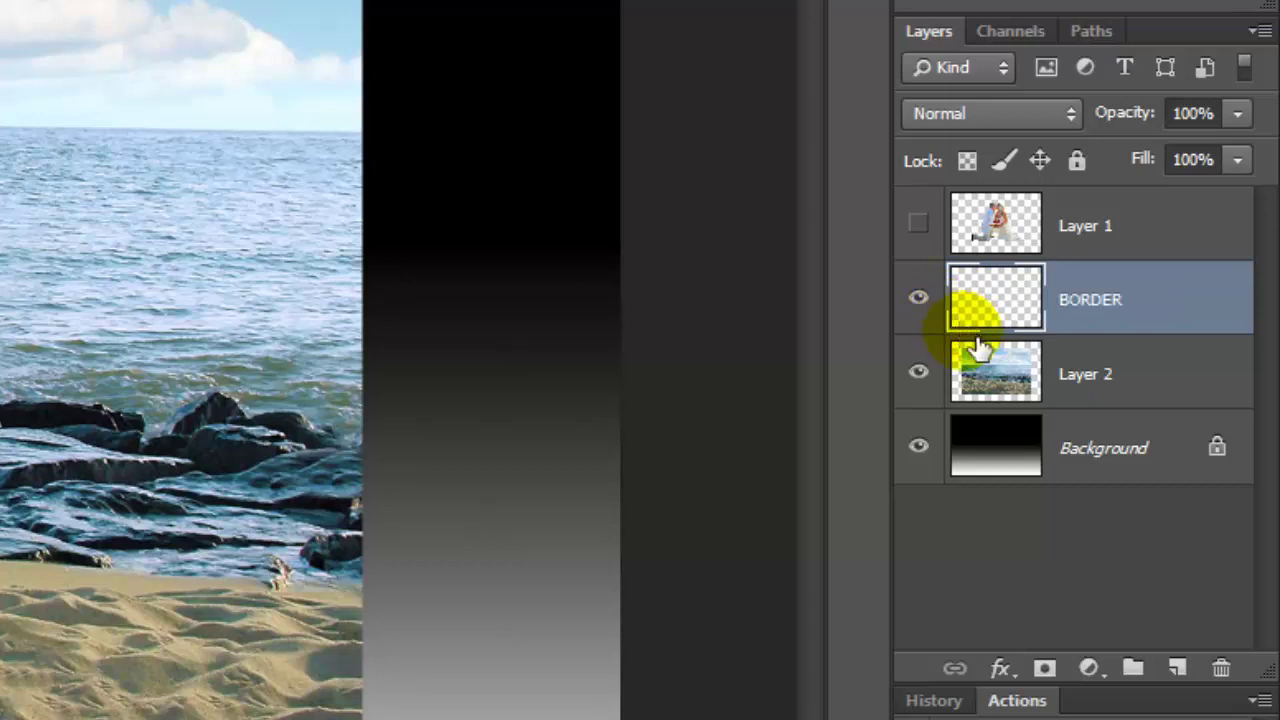
# Step: Stroke the outline of Layer 2 on the BORDER layer with 20 px white, located inside, and deselect
pyautogui.press('ctrl')
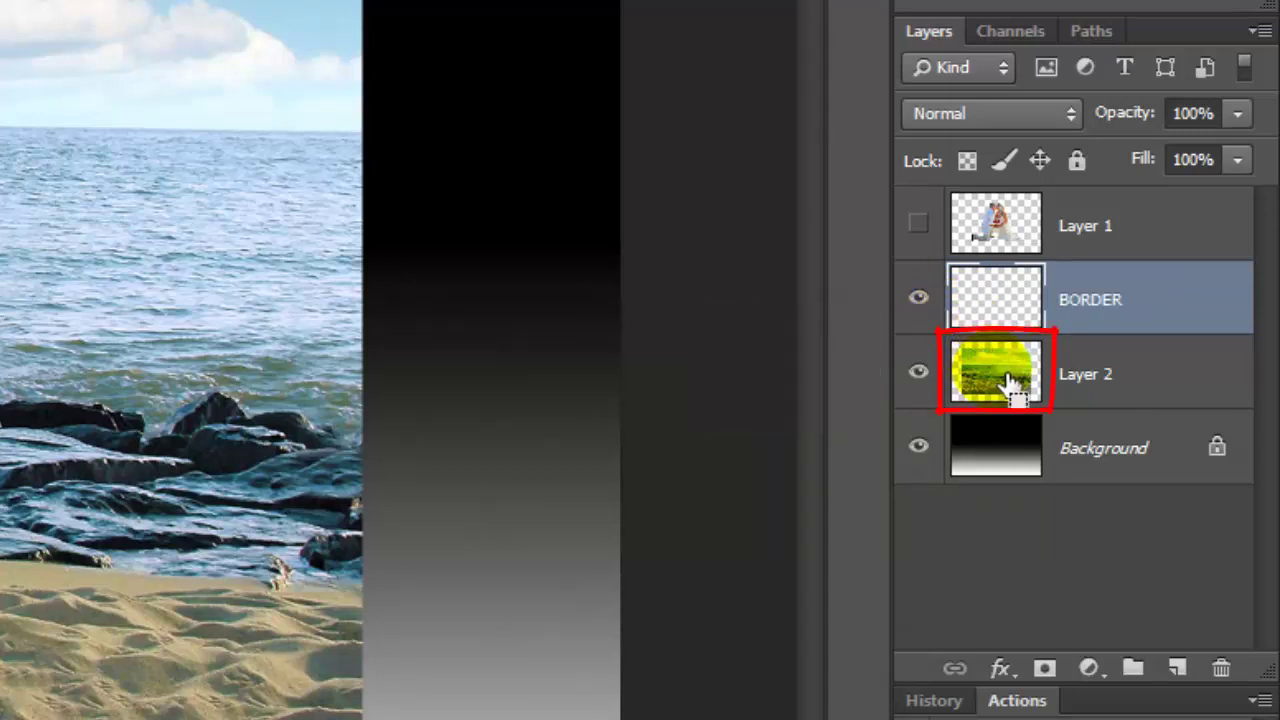
pyautogui.keyDown('ctrl'); pyautogui.click(1012, 385); pyautogui.keyUp('ctrl')
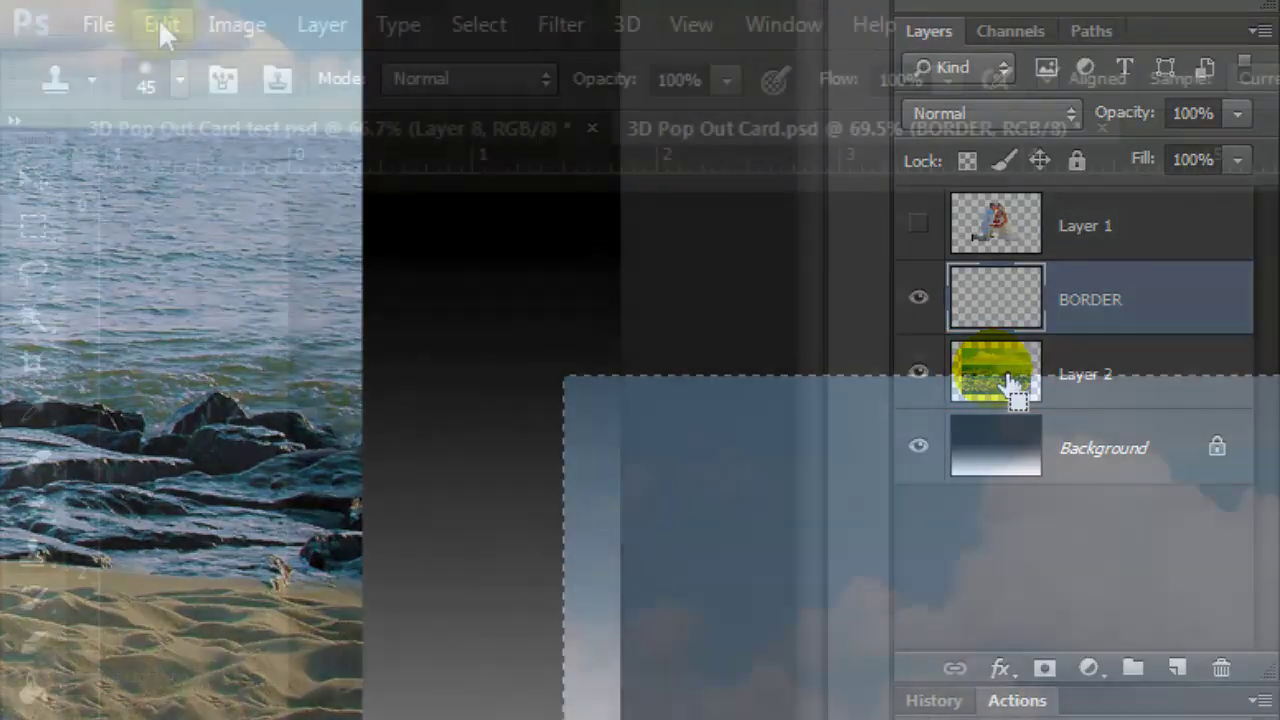
pyautogui.click(160, 24)
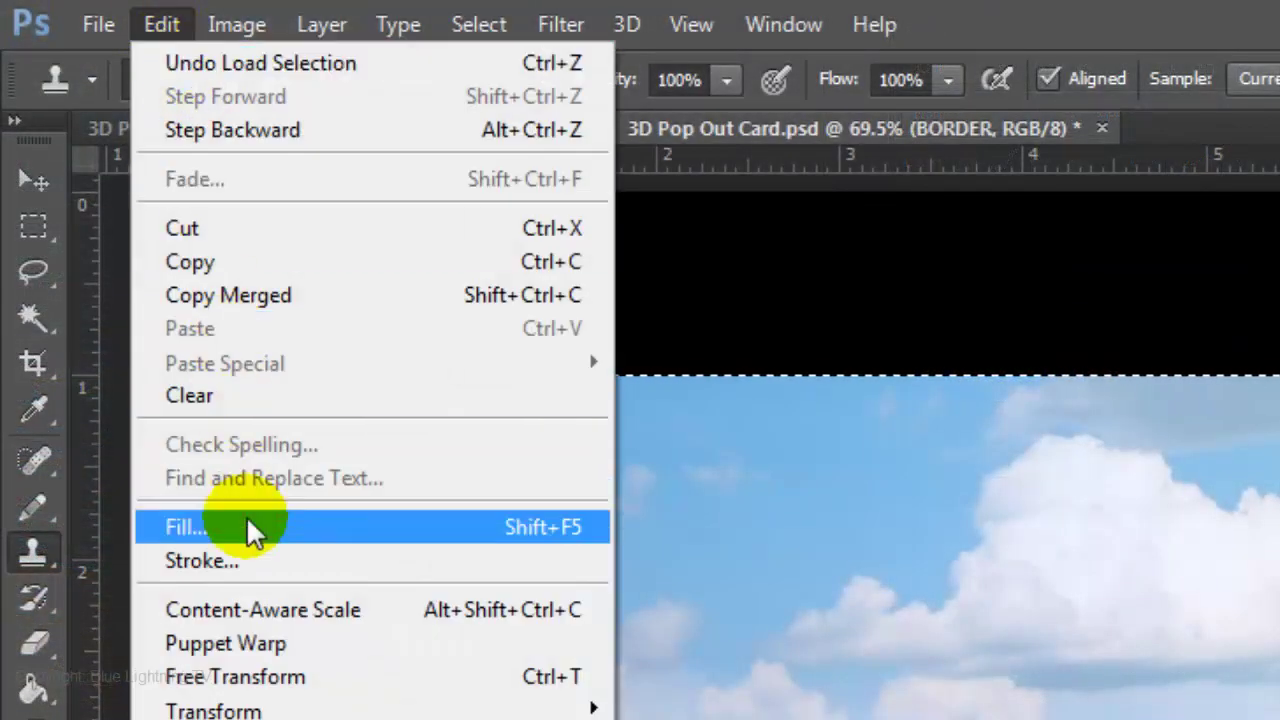
pyautogui.click(236, 565)
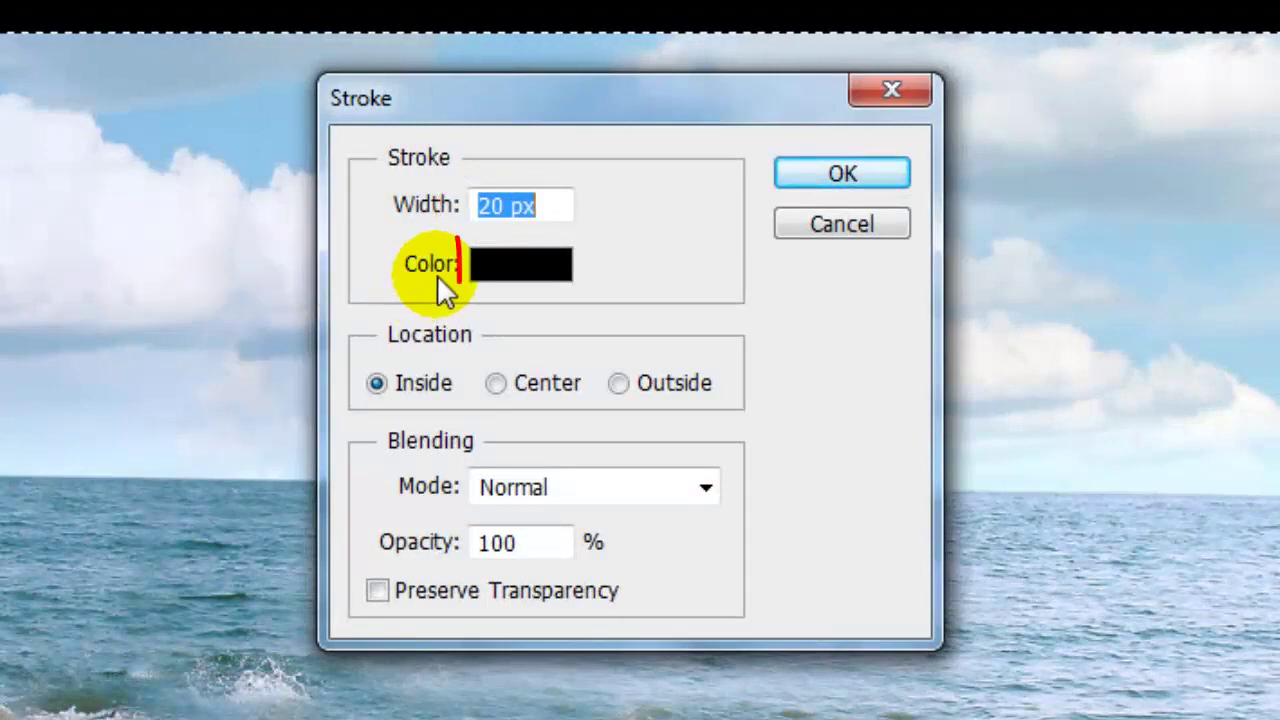
pyautogui.click(490, 270)
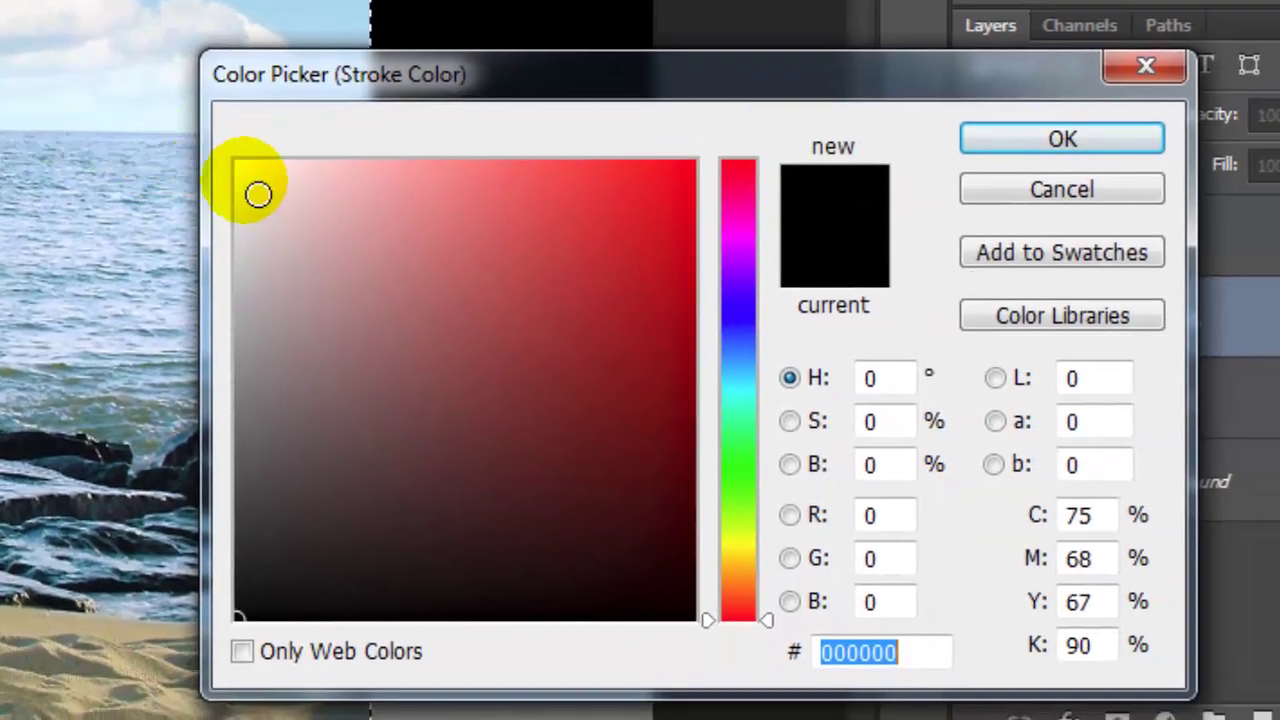
pyautogui.moveTo(258, 194); pyautogui.dragTo(224, 166)
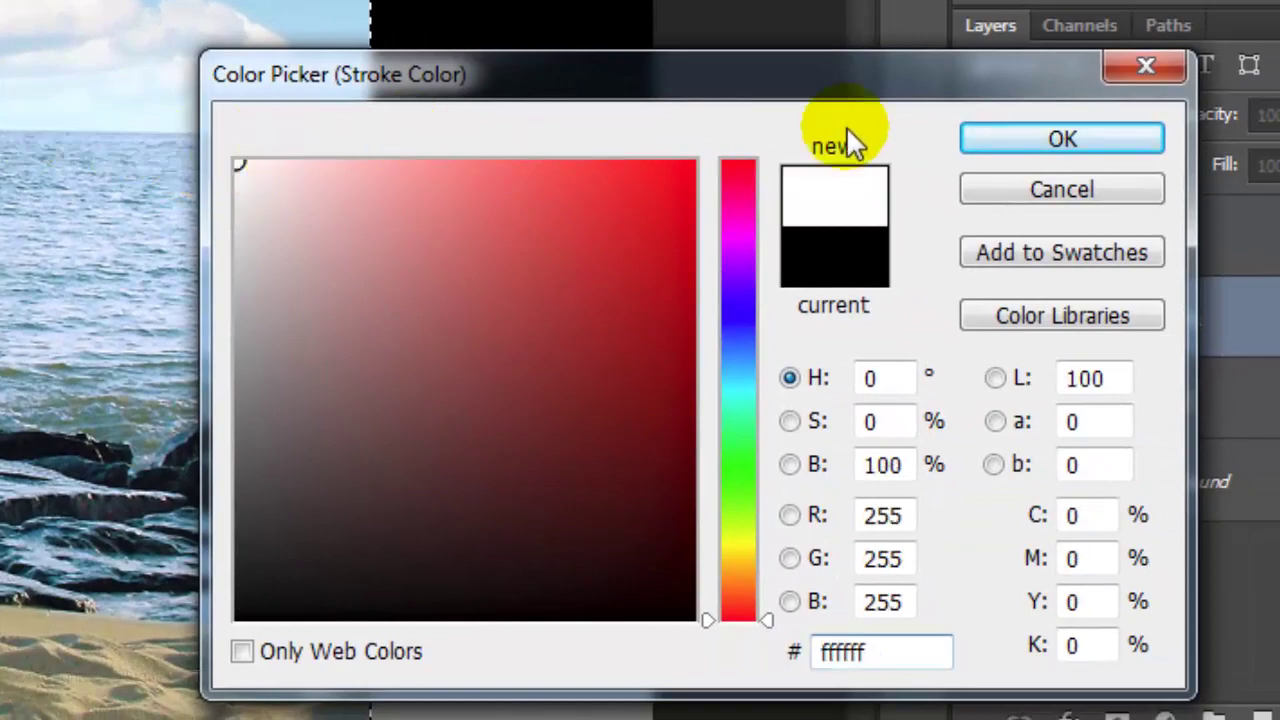
pyautogui.click(1025, 141)
pyautogui.click(851, 189)
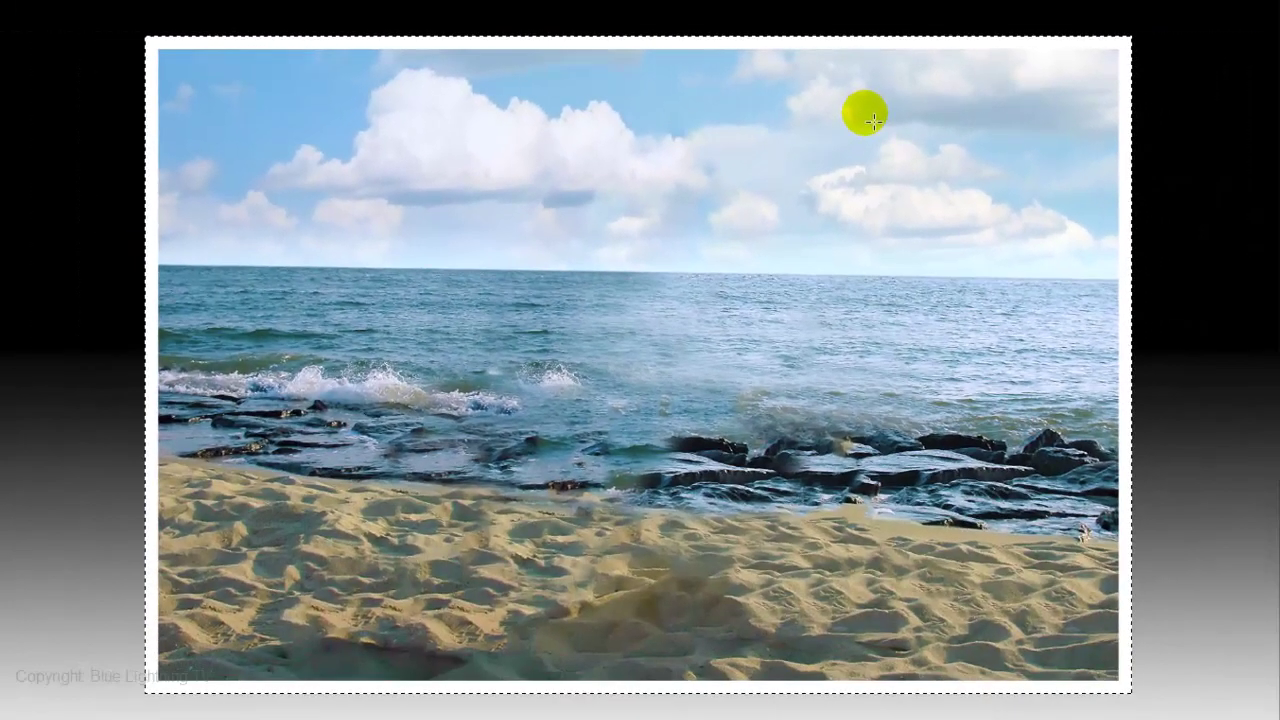
pyautogui.hotkey('ctrl', 'd')
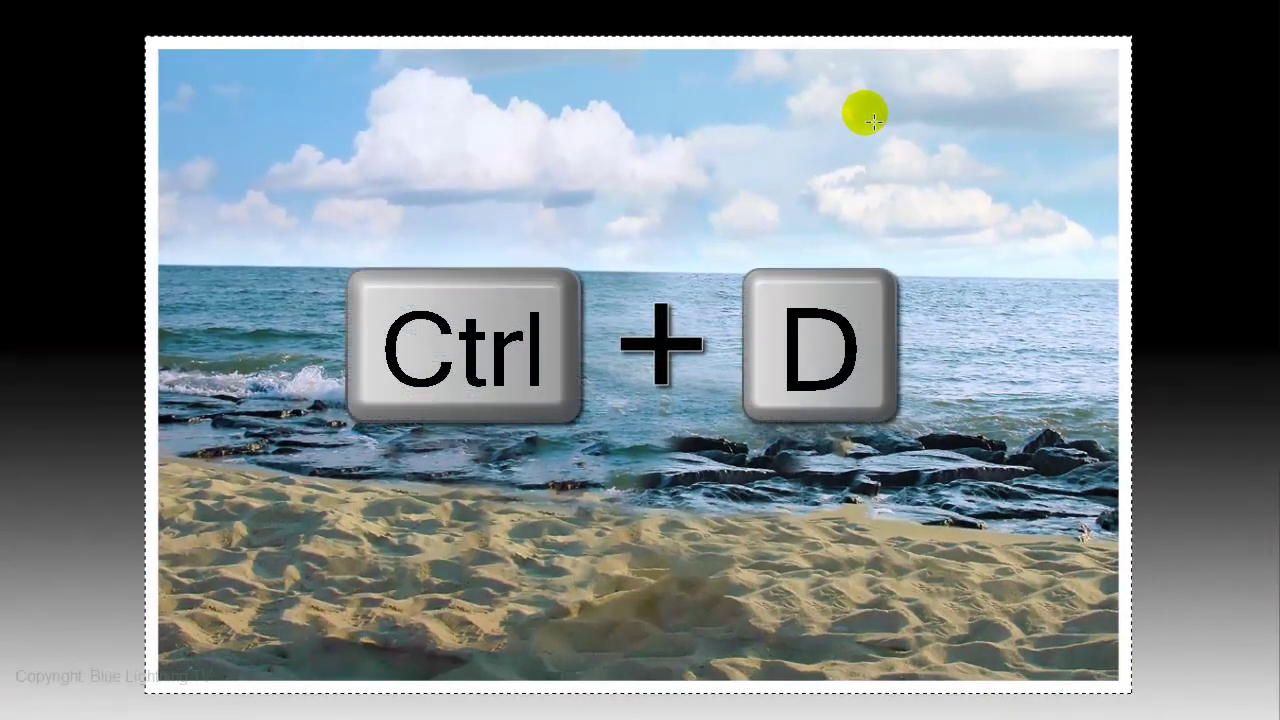
# Step: Transform the border in perspective, widening its base almost to the canvas edges, narrowing its top, and reducing its height to about 5.02 in
pyautogui.hotkey('ctrl', 't')
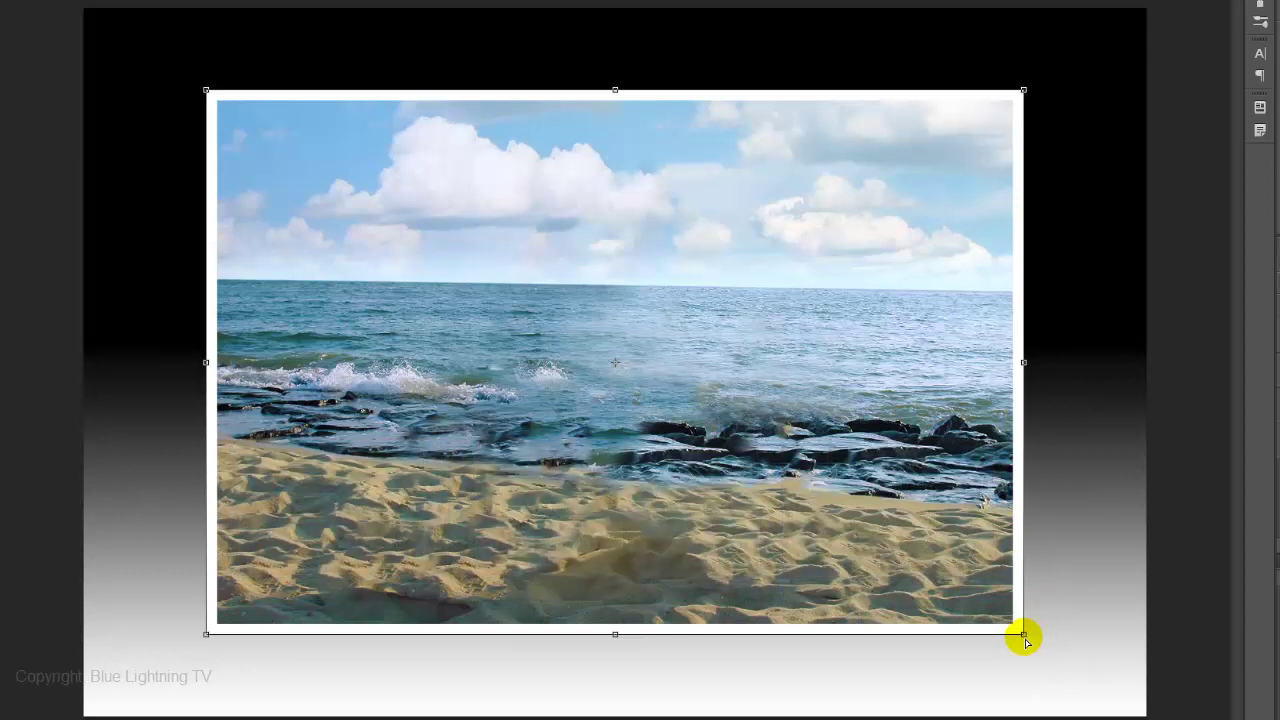
pyautogui.moveTo(1025, 637); pyautogui.dragTo(1140, 632)
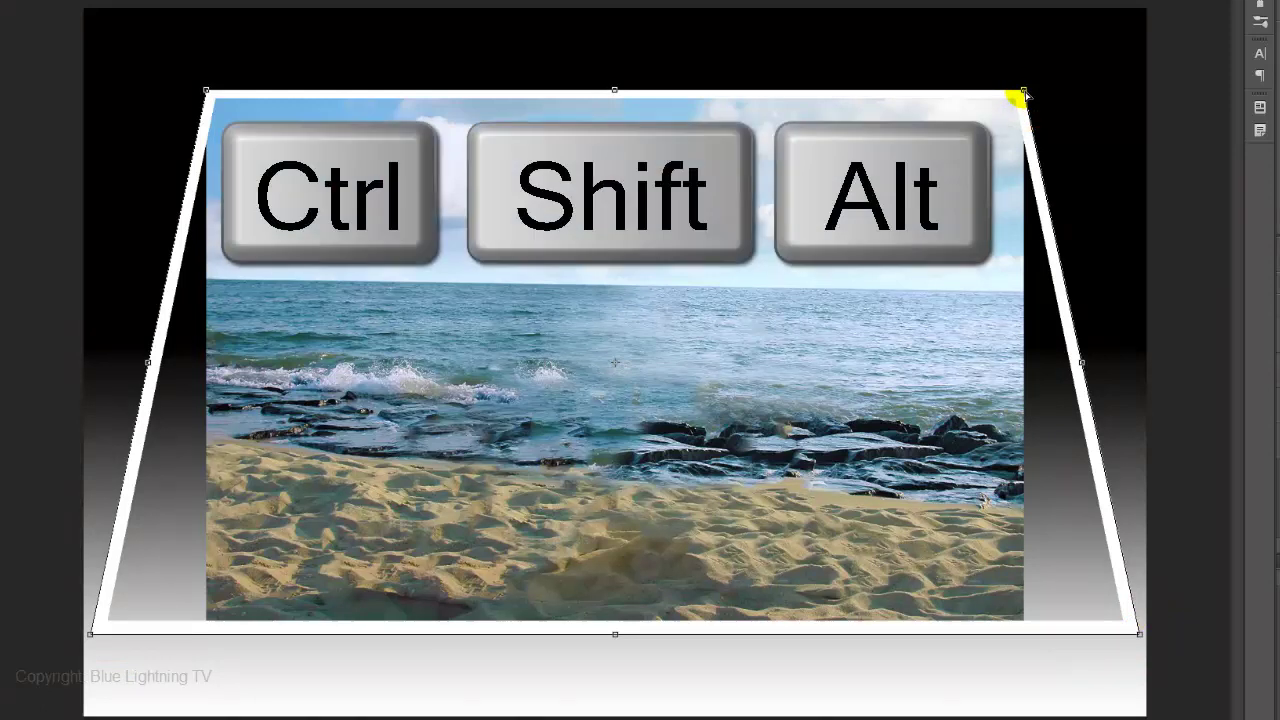
pyautogui.moveTo(1017, 100)
pyautogui.mouseDown()
pyautogui.moveTo(878, 128)
pyautogui.moveTo(868, 115)
pyautogui.mouseUp()
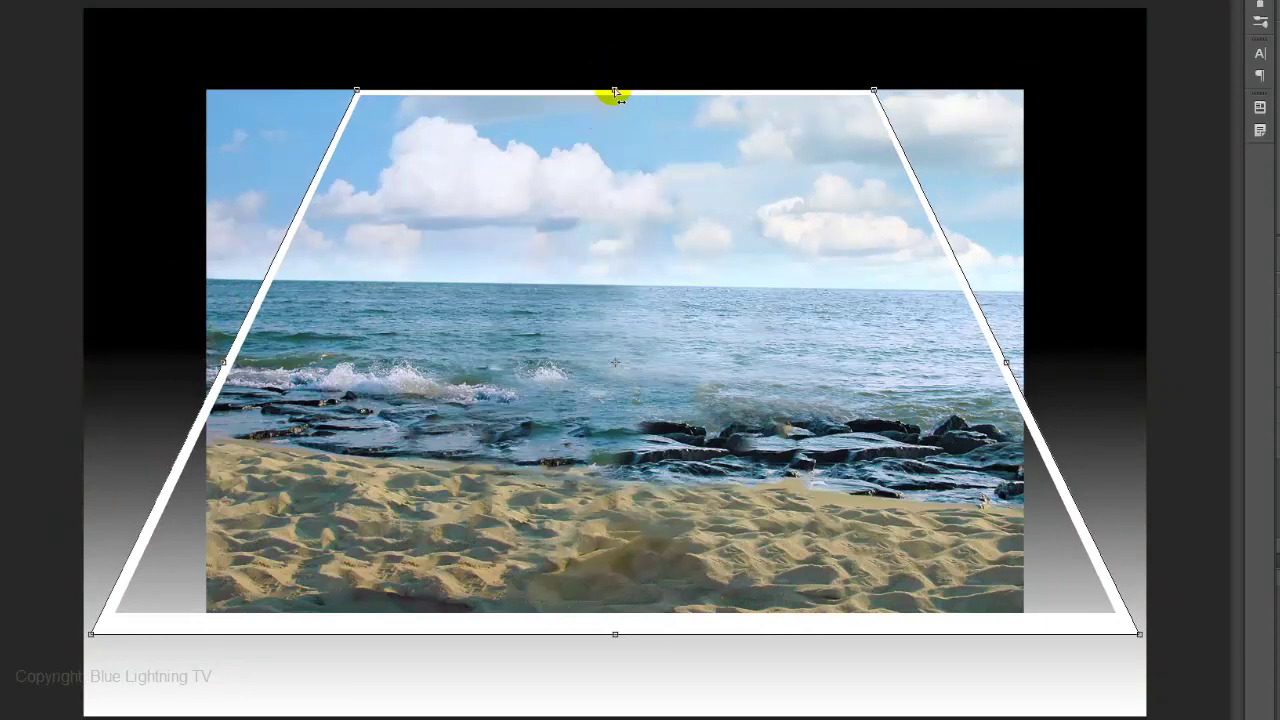
pyautogui.press('shift')
pyautogui.moveTo(615, 93); pyautogui.dragTo(615, 226)
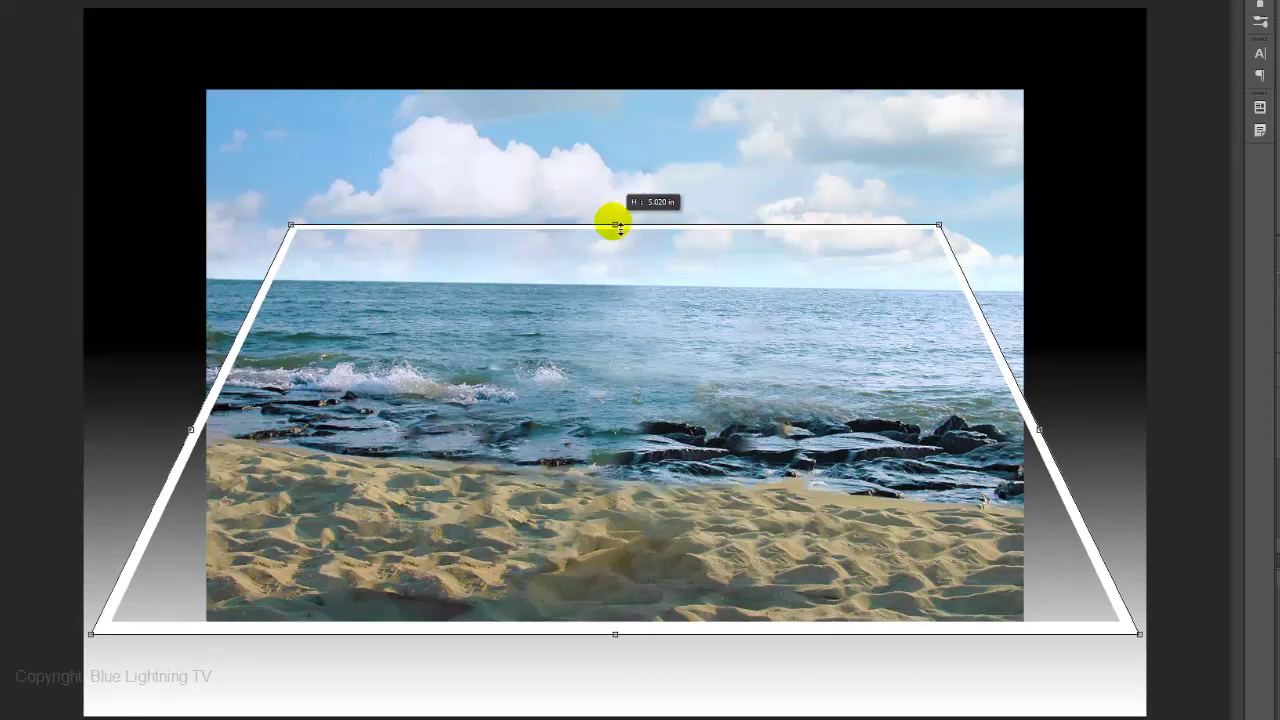
pyautogui.press('Return')
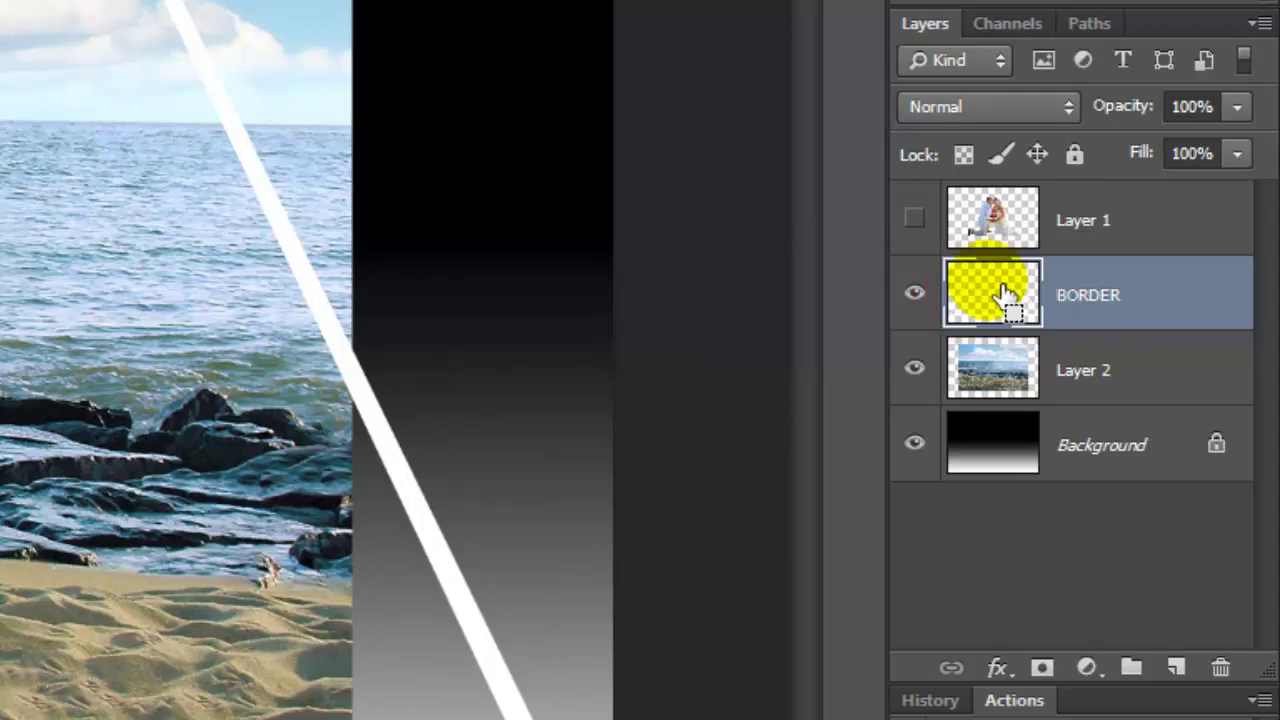
# Step: Load the BORDER layer's outline as a selection and extend it to everything outside the frame by filling that area white in Quick Mask mode
pyautogui.keyDown('ctrl'); pyautogui.click(1005, 295); pyautogui.keyUp('ctrl')
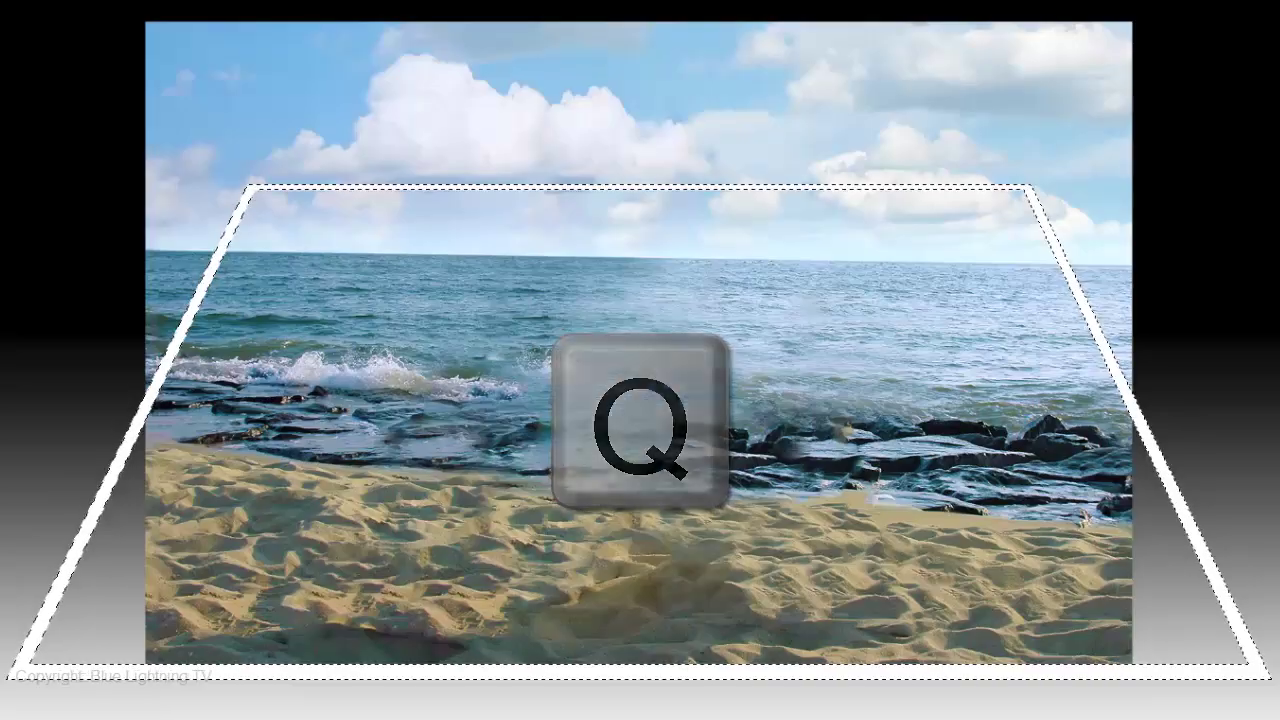
pyautogui.press('q')
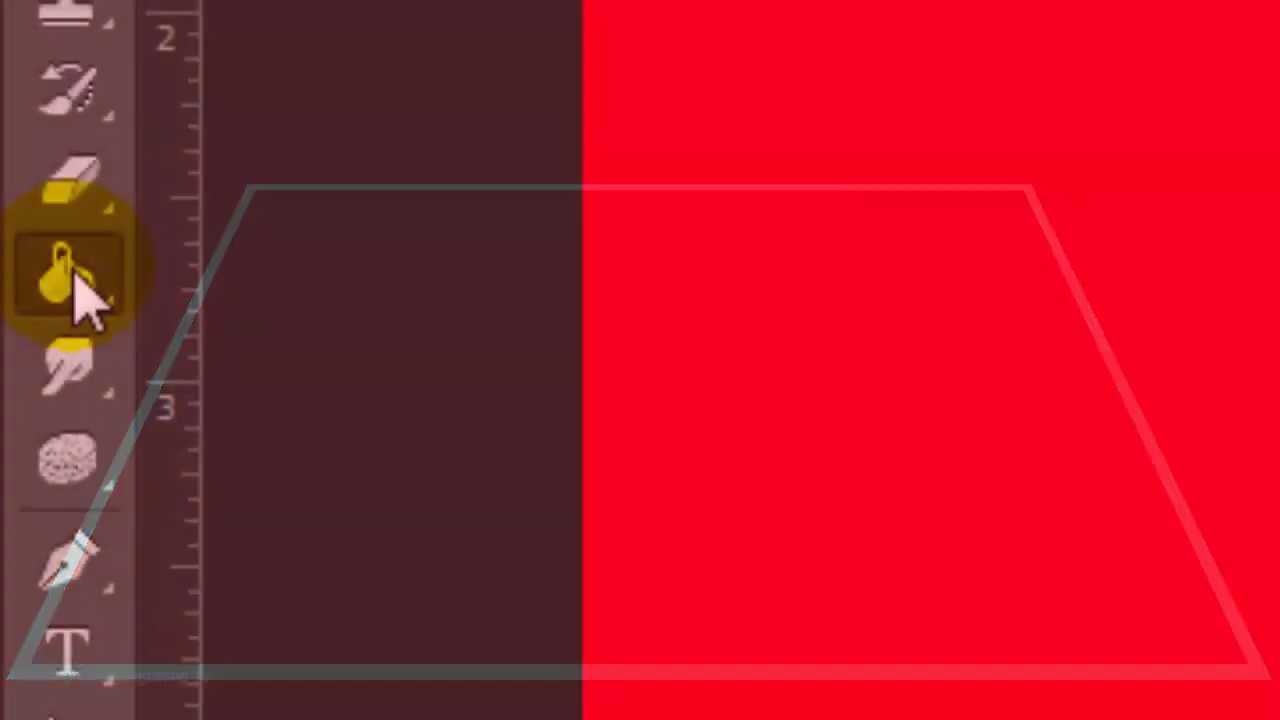
pyautogui.rightClick(71, 286)
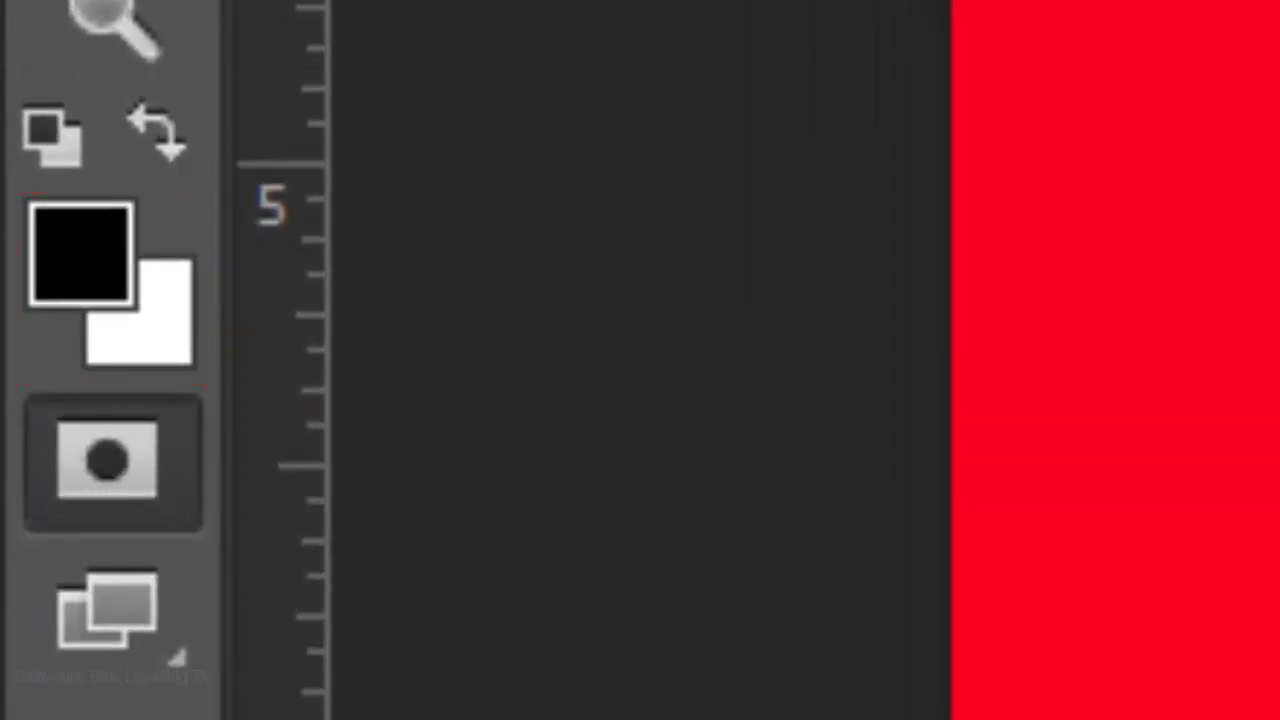
pyautogui.press('x')
pyautogui.press('x')
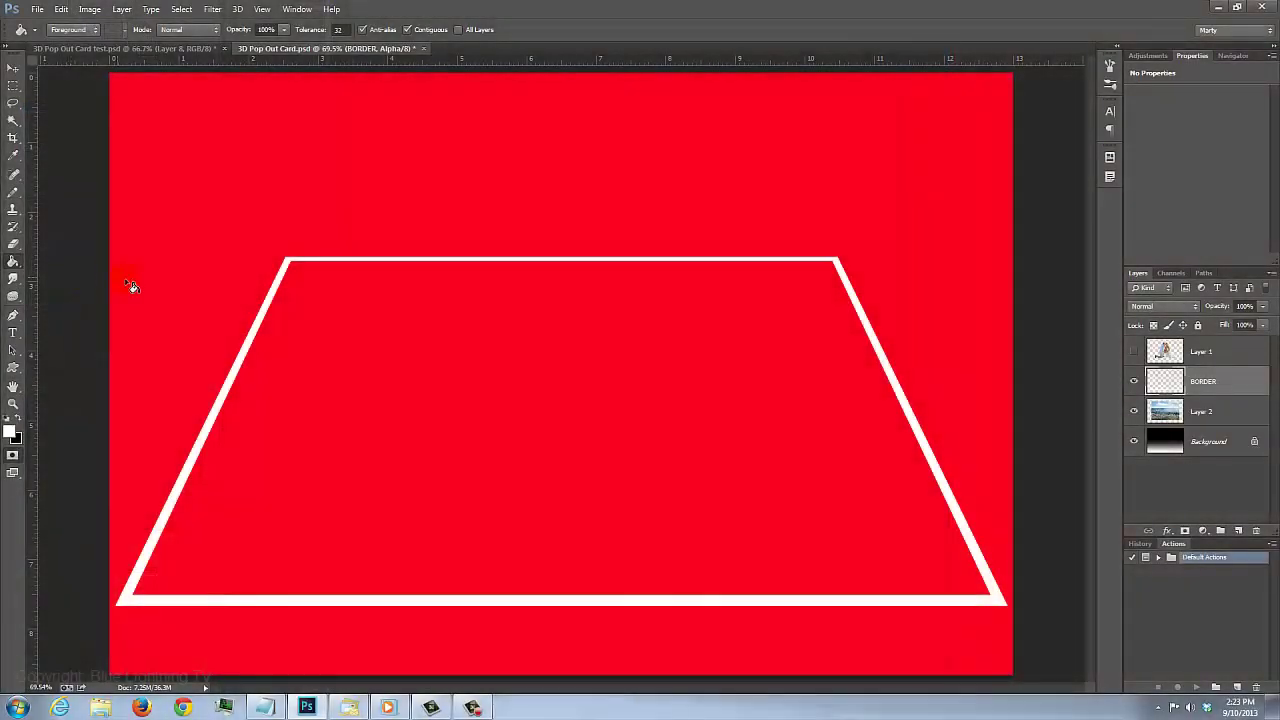
pyautogui.click(198, 298)
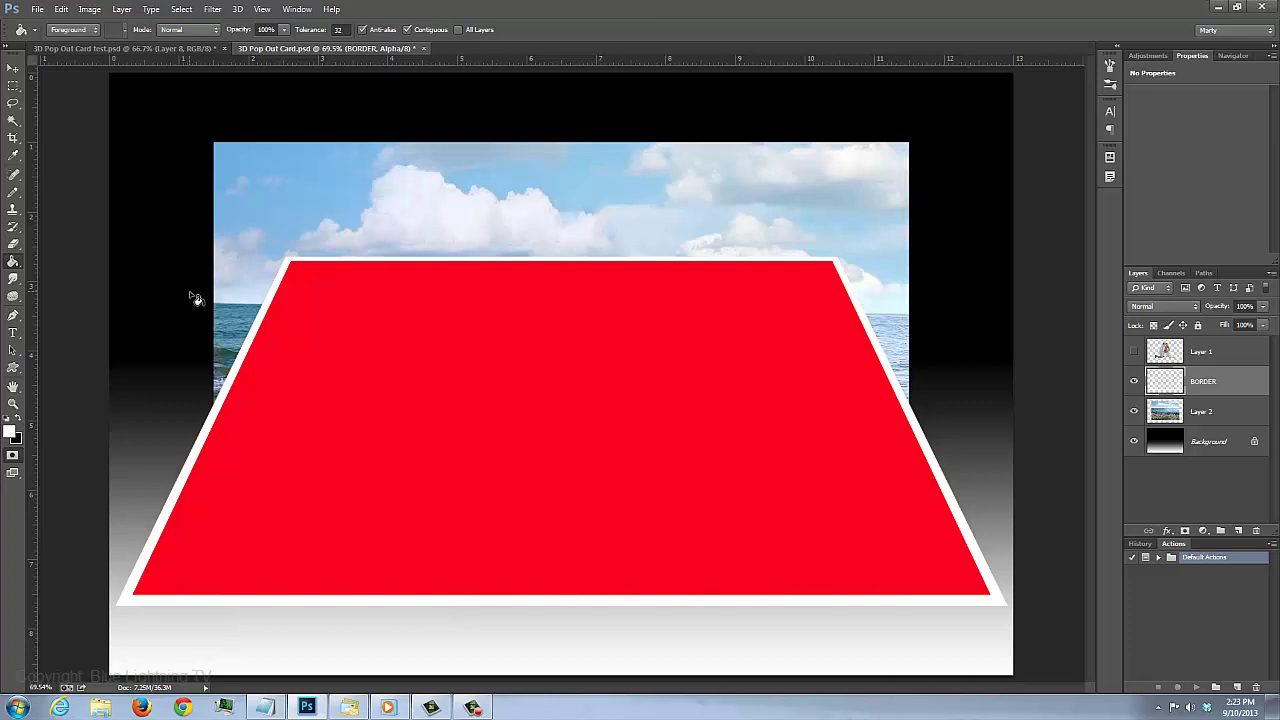
pyautogui.press('q')
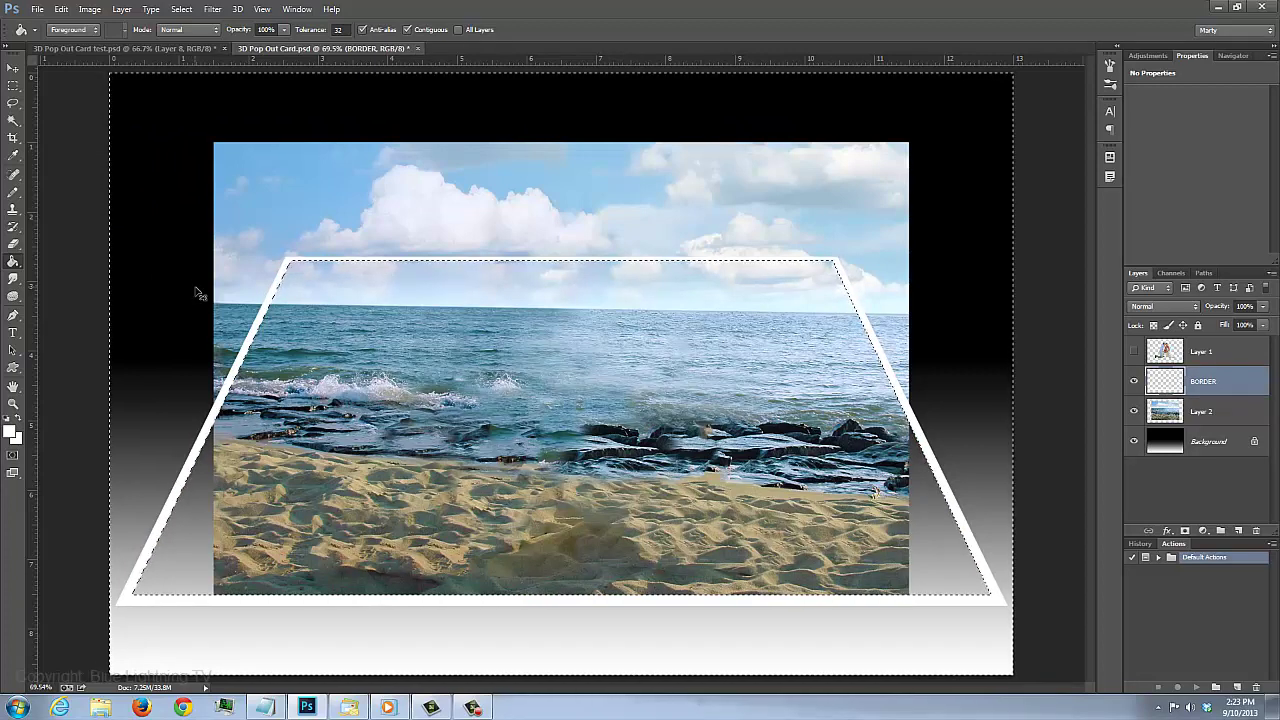
# Step: Invert the selection and use it to add a layer mask to Layer 2
pyautogui.hotkey('ctrl', 'shift', 'i')
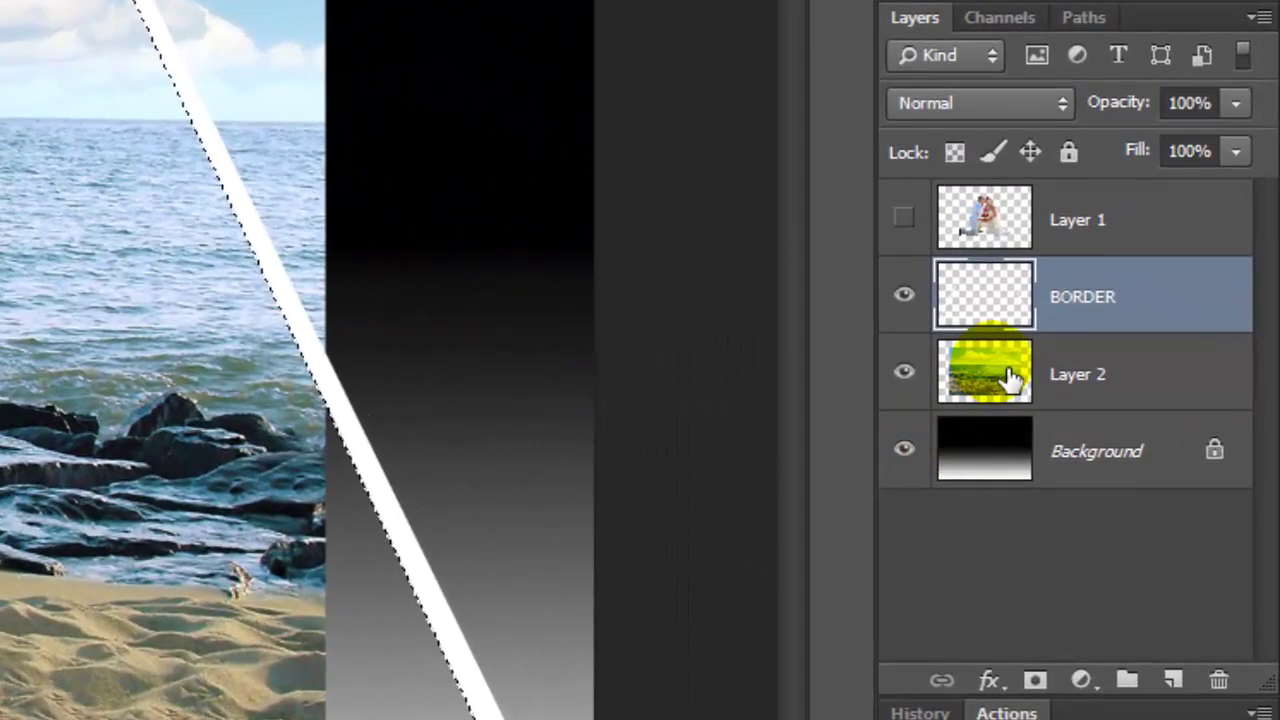
pyautogui.click(1033, 387)
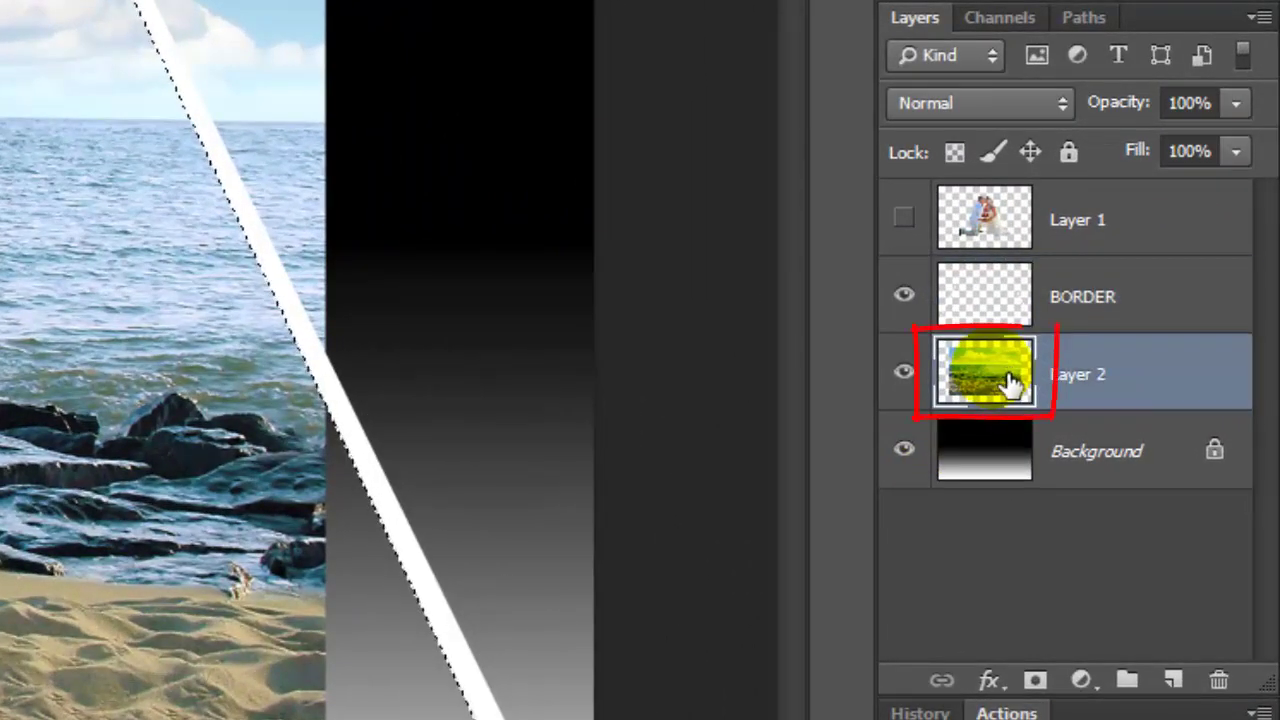
pyautogui.click(1036, 682)
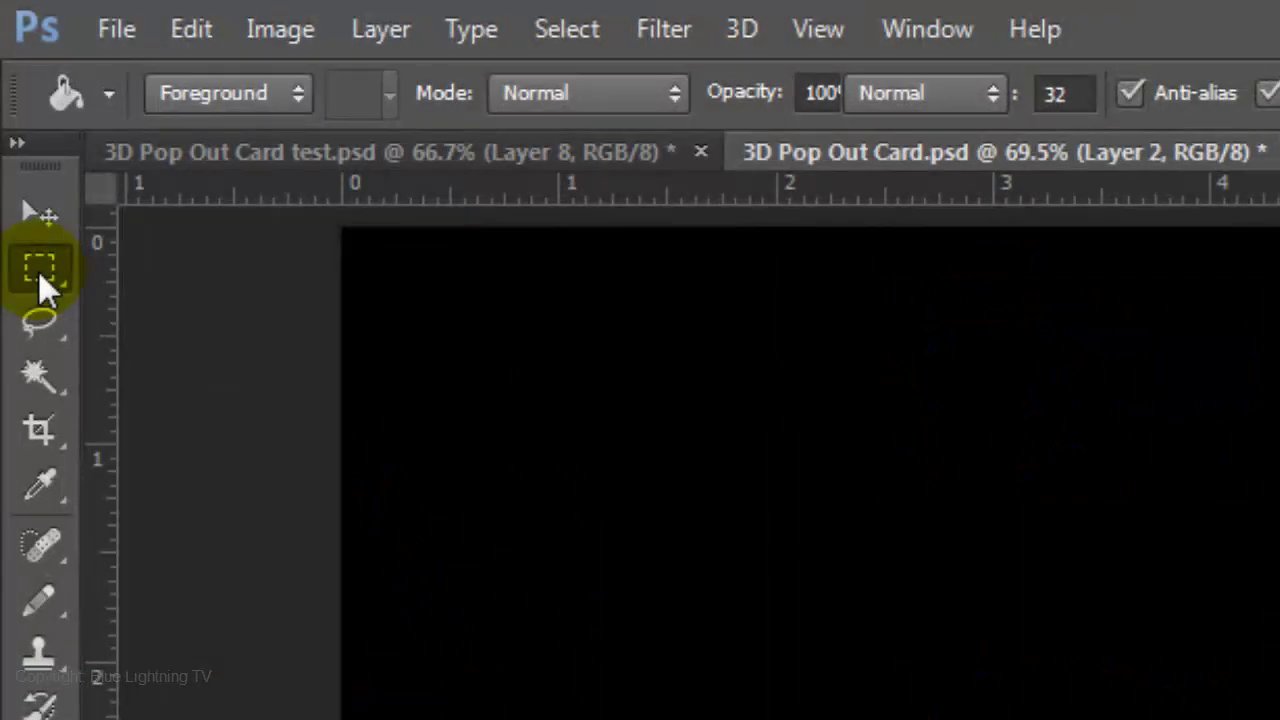
# Step: Fill the empty lower-left and lower-right areas of Layer 2 inside the border using Content-Aware at 100% opacity, deselecting after each fill
pyautogui.rightClick(38, 271)
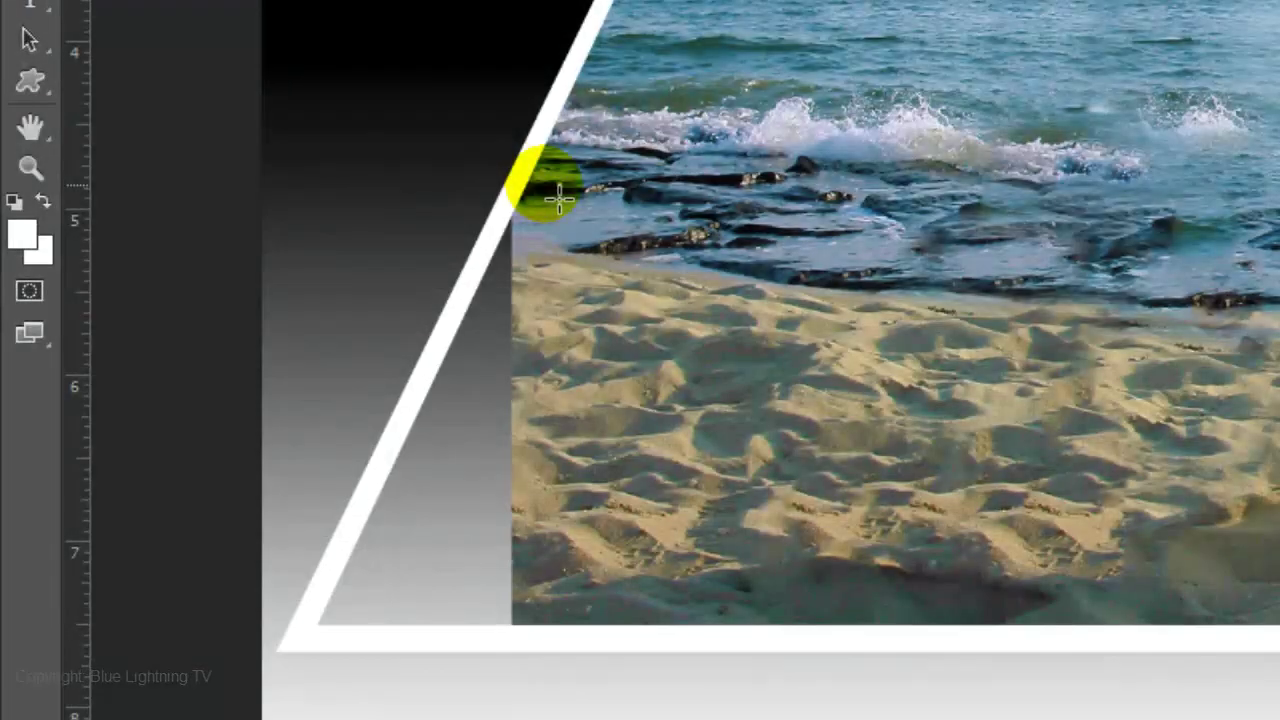
pyautogui.moveTo(543, 186); pyautogui.dragTo(298, 681)
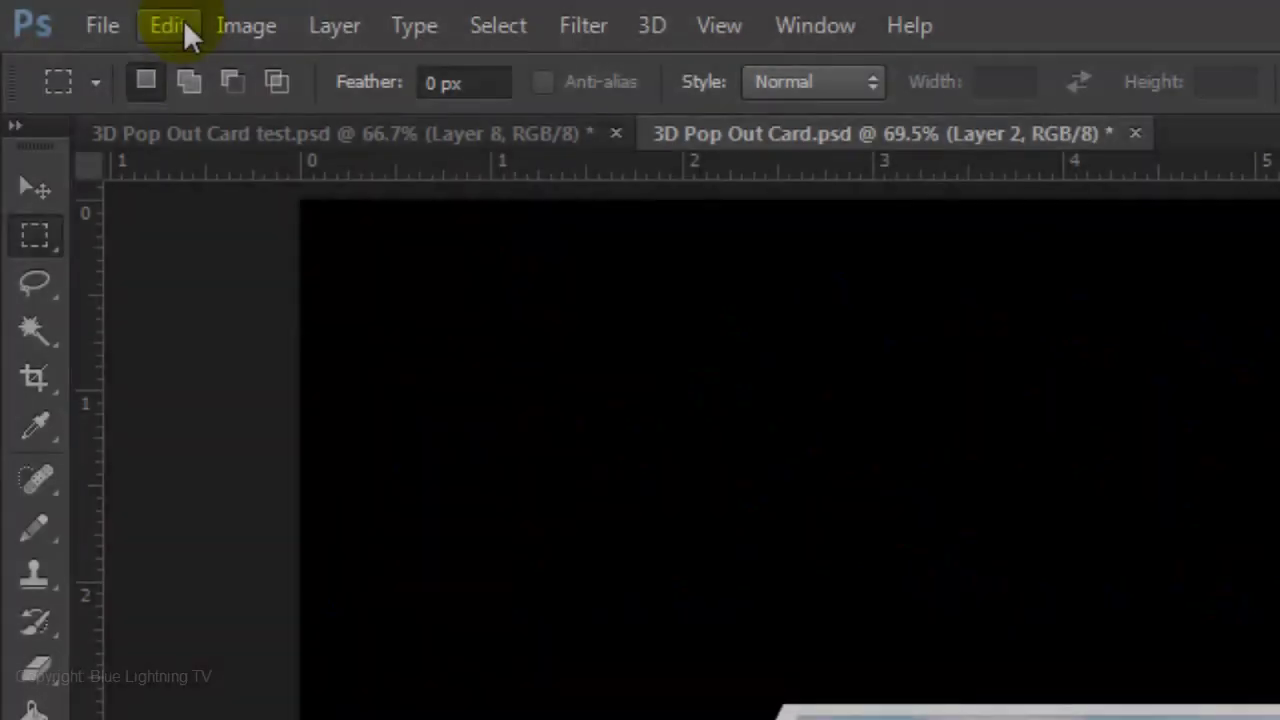
pyautogui.click(181, 22)
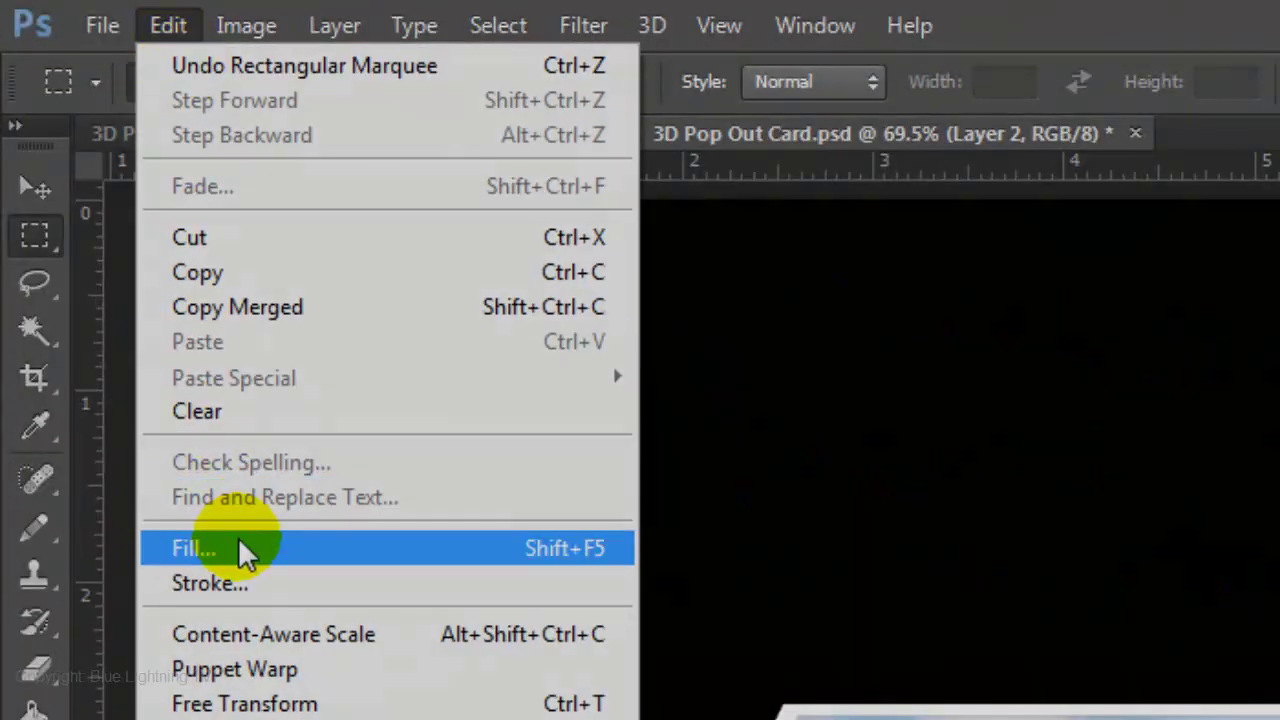
pyautogui.click(245, 553)
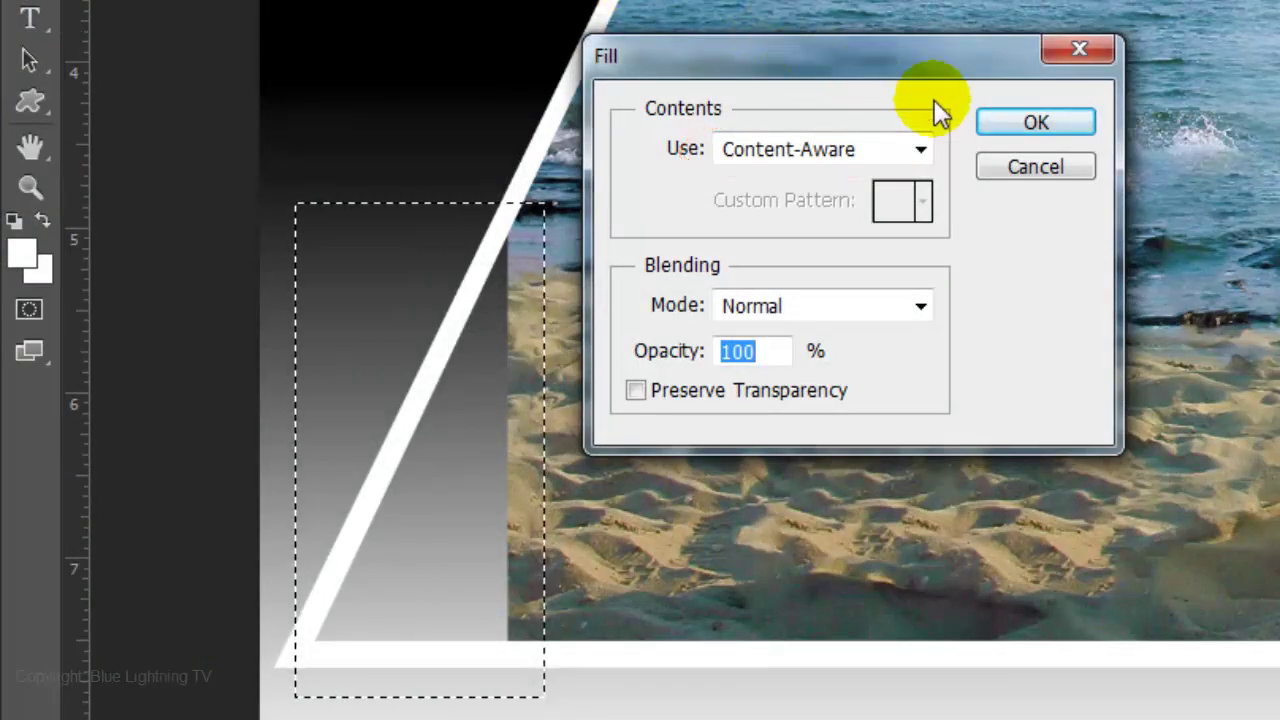
pyautogui.click(1032, 124)
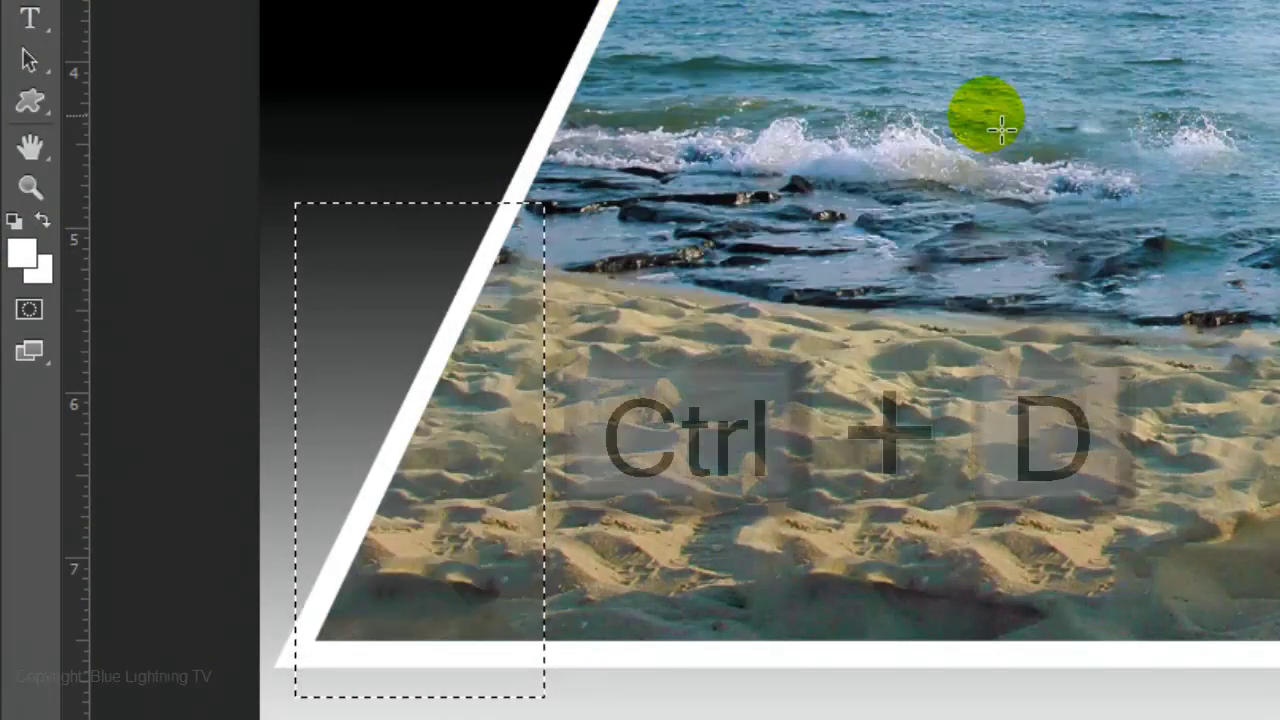
pyautogui.hotkey('ctrl', 'd')
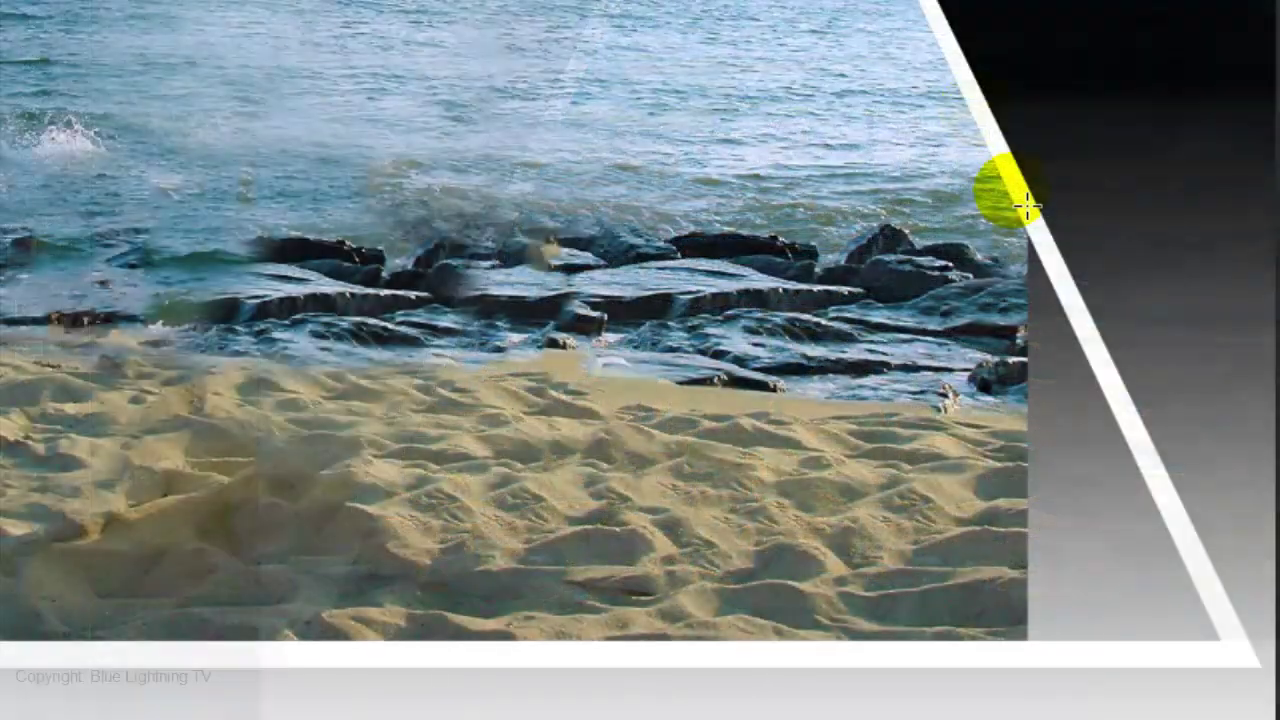
pyautogui.moveTo(1014, 189); pyautogui.dragTo(1233, 660)
pyautogui.hotkey('ctrl', 'd')
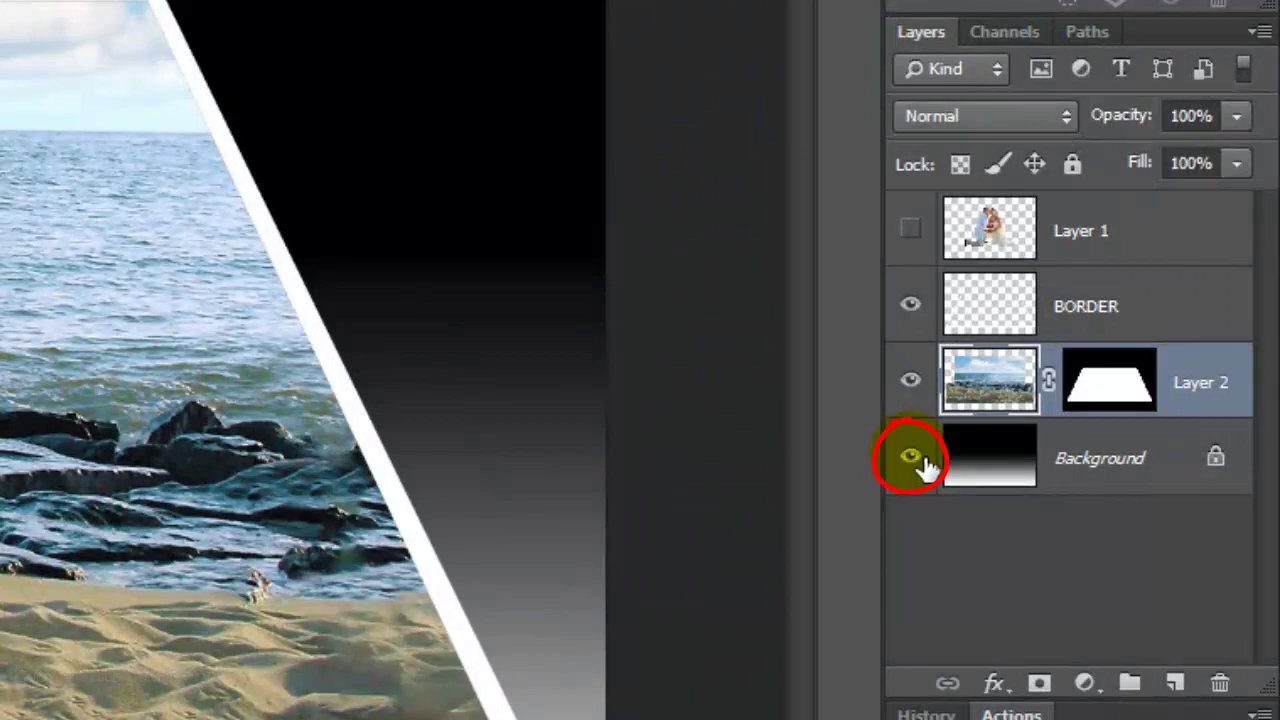
# Step: Hide the Background layer and stamp the visible layers into a new composite layer above BORDER
pyautogui.click(926, 465)
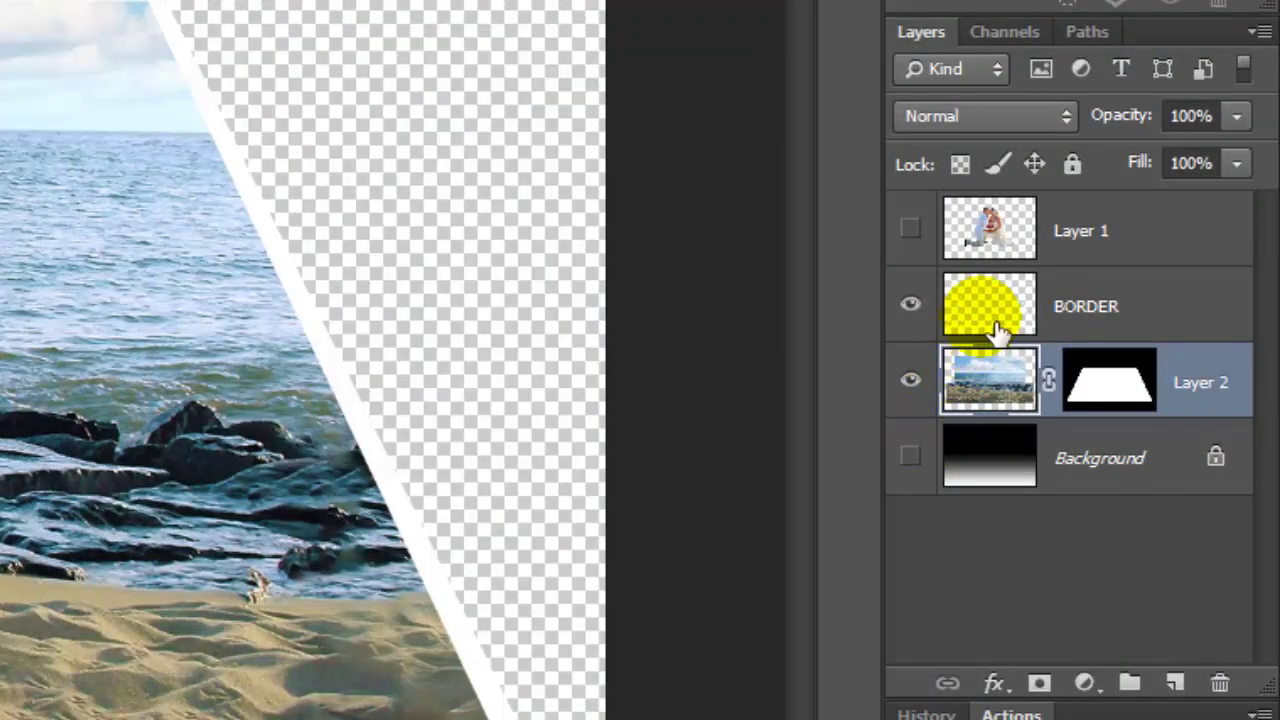
pyautogui.click(1175, 381)
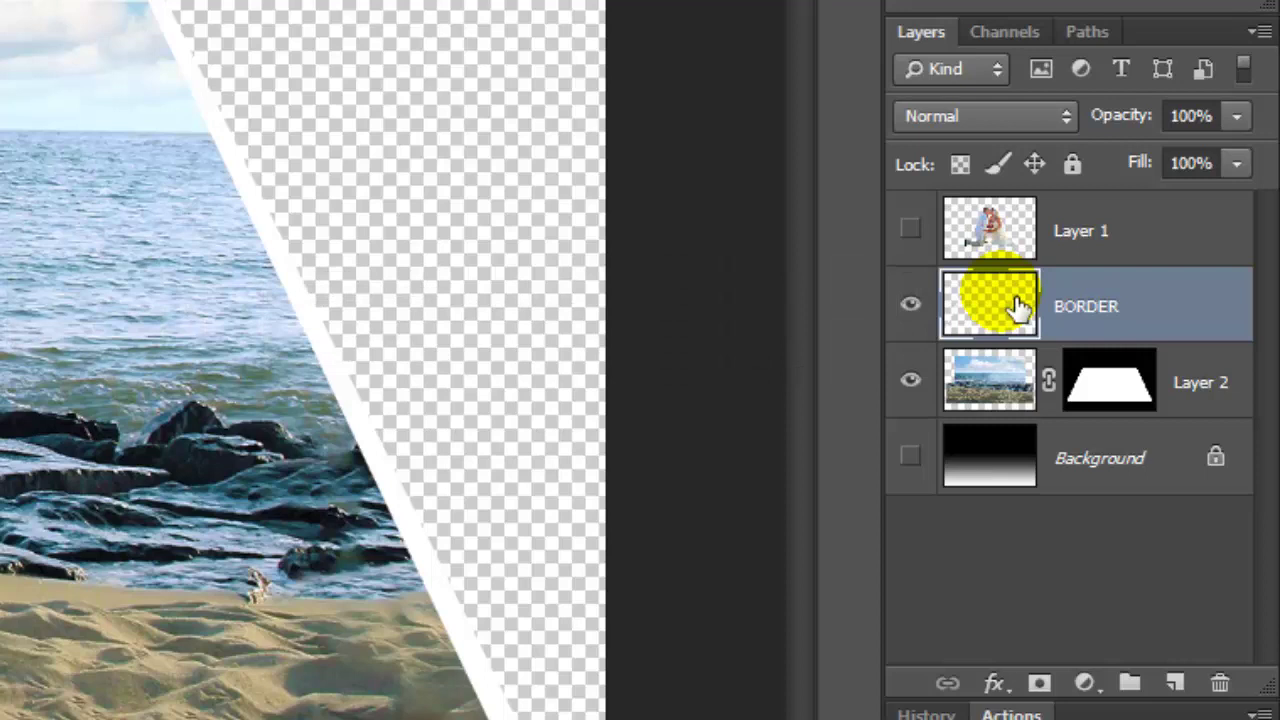
pyautogui.hotkey('ctrl', 'shift', 'alt', 'e')
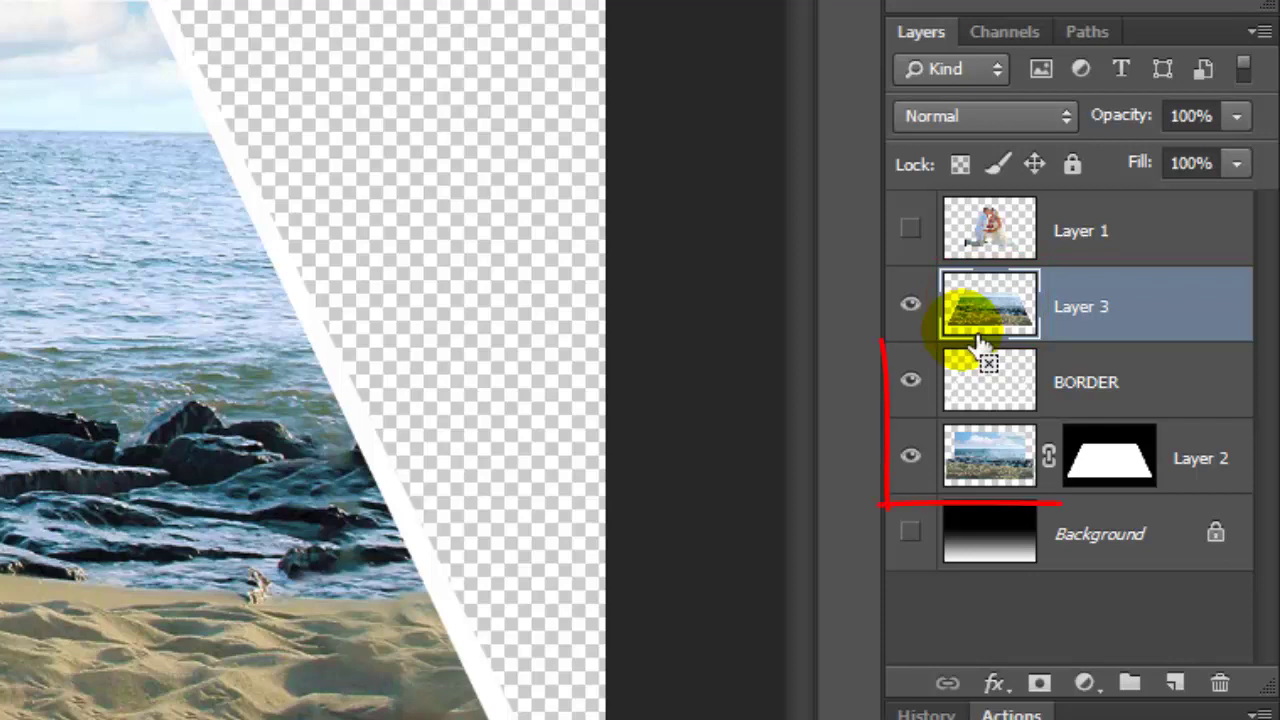
# Step: Delete the BORDER layer and Layer 2, and make the Background layer visible again
pyautogui.click(986, 386)
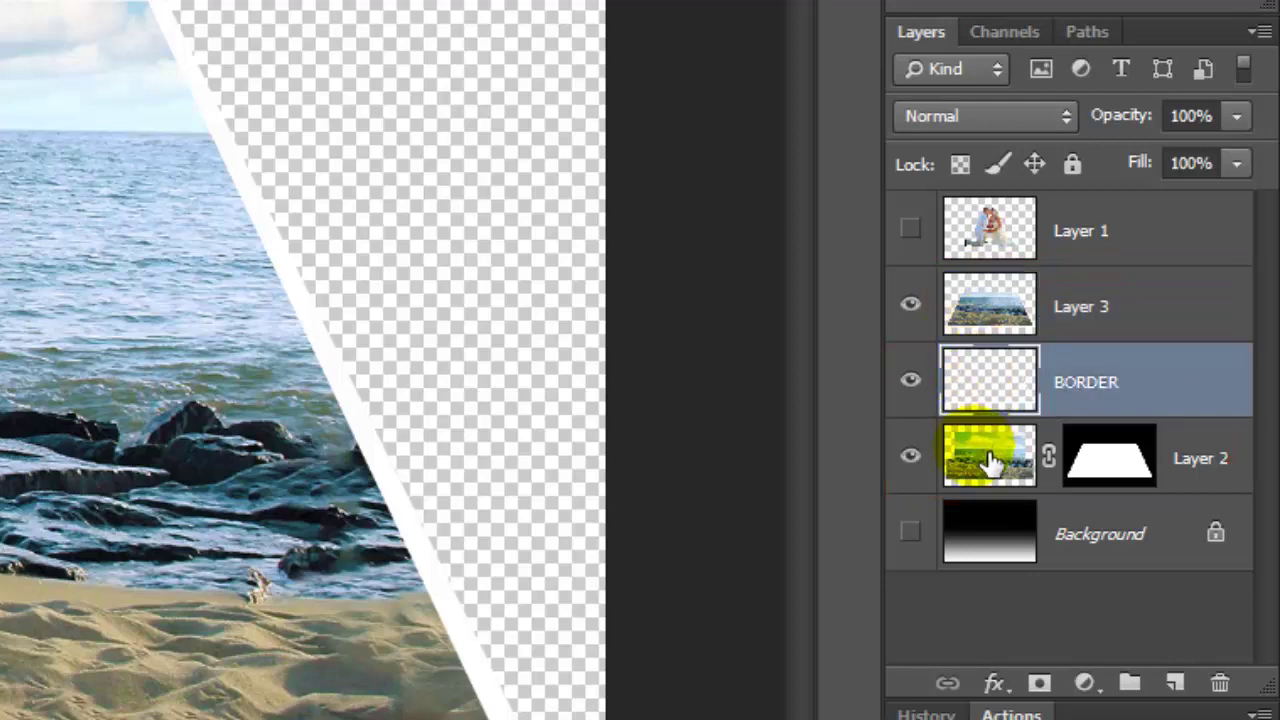
pyautogui.keyDown('shift'); pyautogui.click(975, 460); pyautogui.keyUp('shift')
pyautogui.moveTo(980, 463); pyautogui.dragTo(1222, 688)
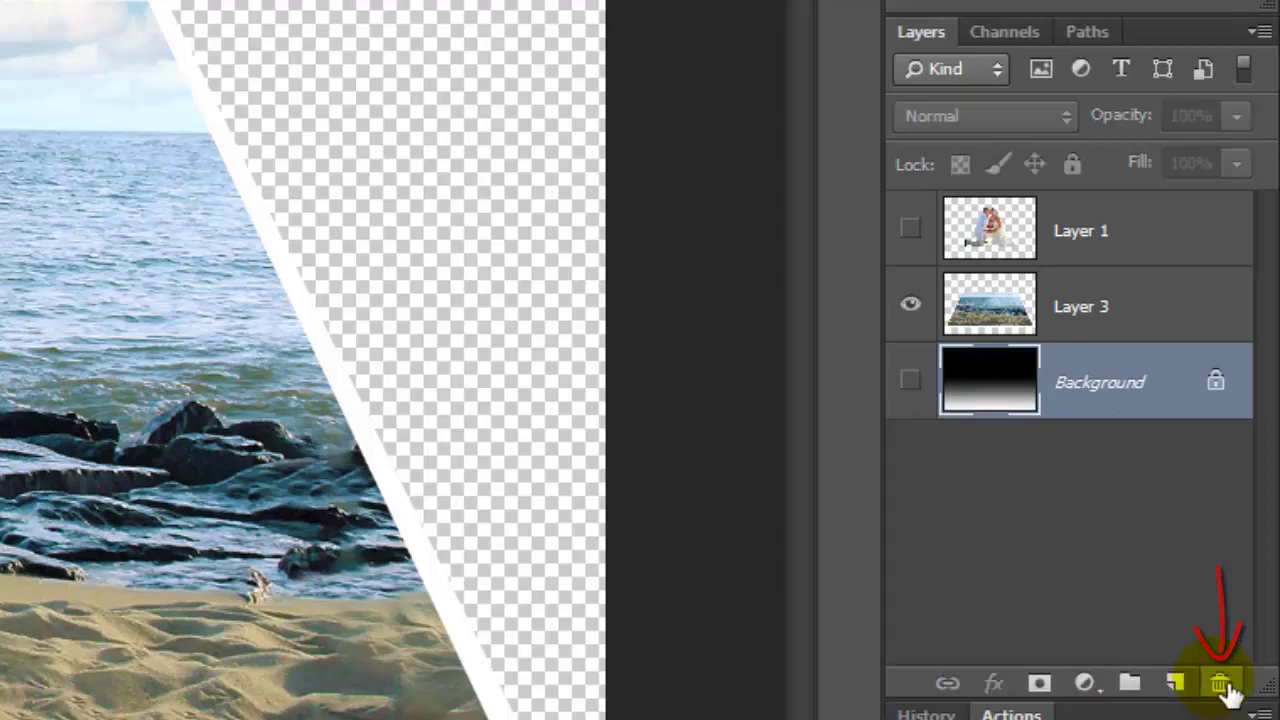
pyautogui.click(926, 381)
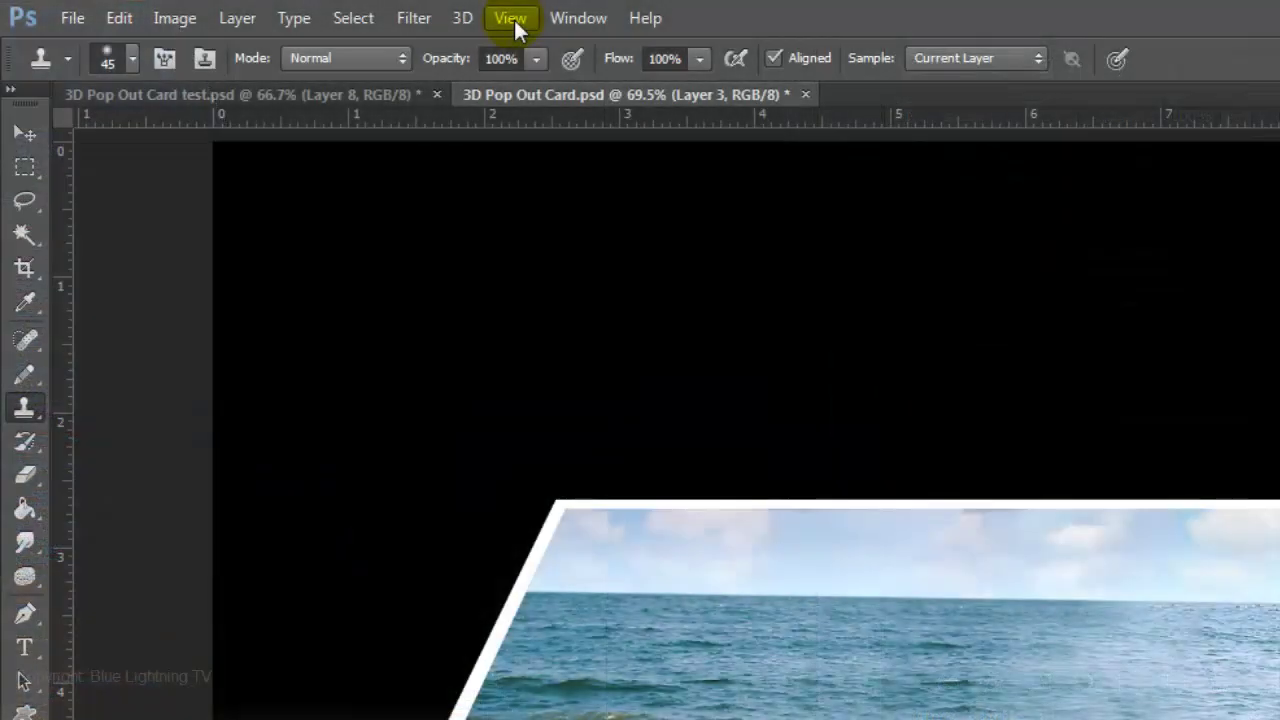
# Step: Place a vertical guide through the horizontal center of Layer 3, using its free-transform box as reference
pyautogui.click(512, 20)
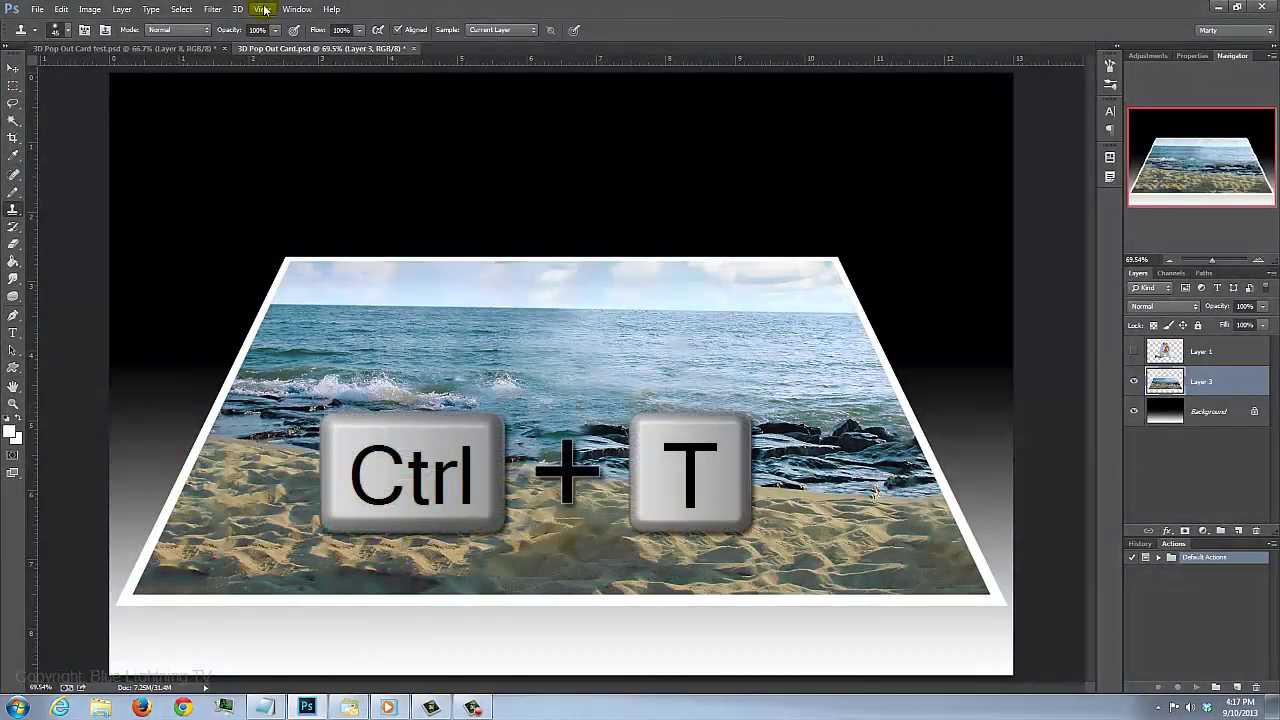
pyautogui.hotkey('ctrl', 't')
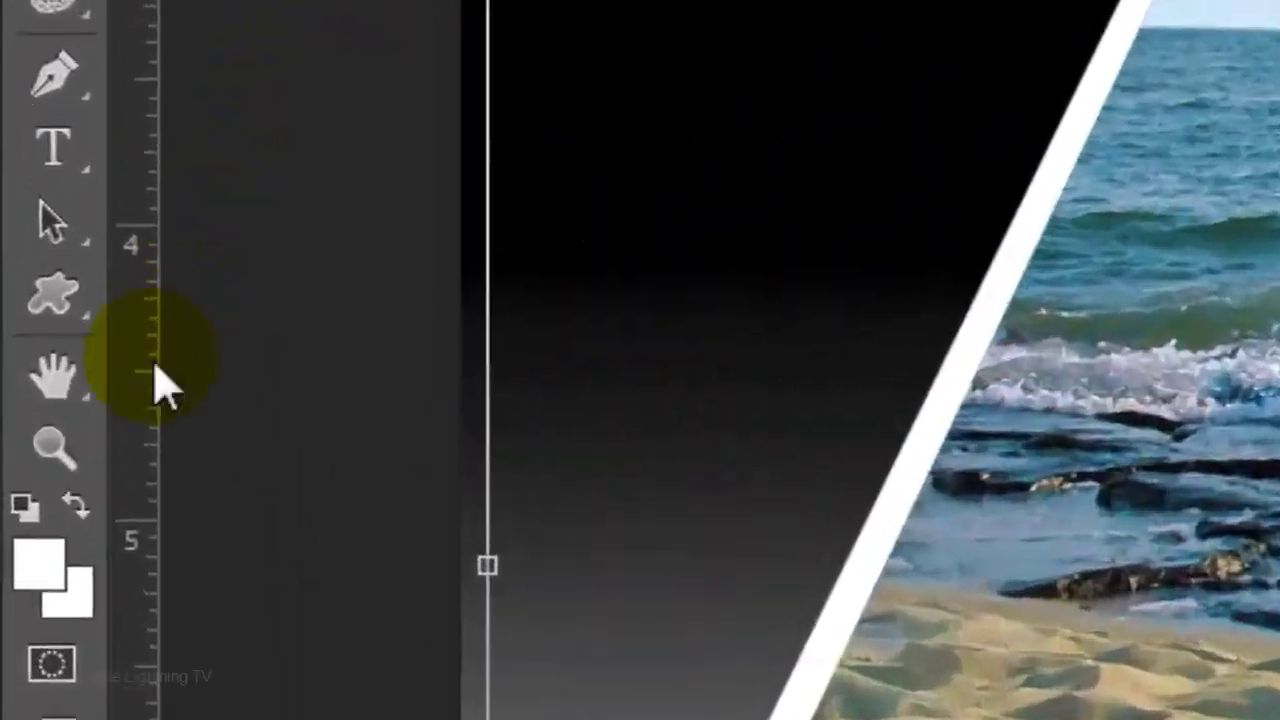
pyautogui.moveTo(140, 392); pyautogui.dragTo(561, 372)
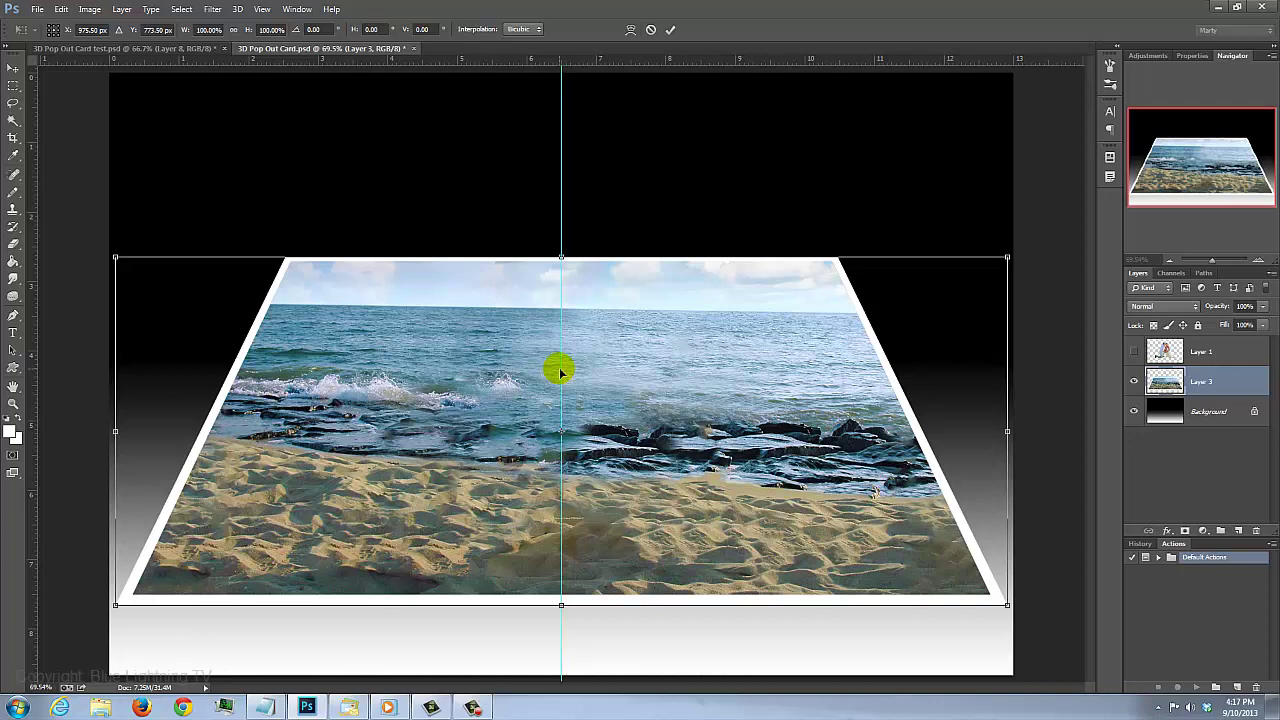
pyautogui.hotkey('ctrl', 'h')
pyautogui.press('Return')
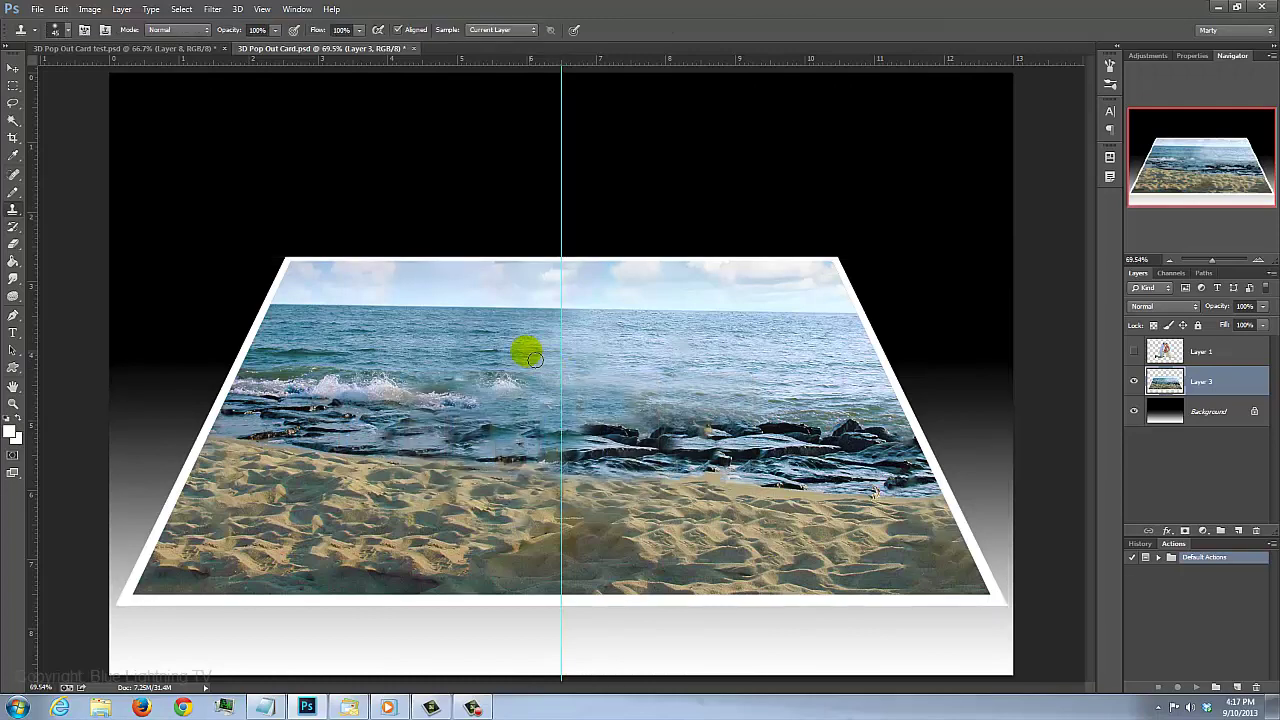
pyautogui.press('s')
# Step: Select the left half of the canvas up to the center guide and copy that part of Layer 3 to a new layer
pyautogui.rightClick(45, 188)
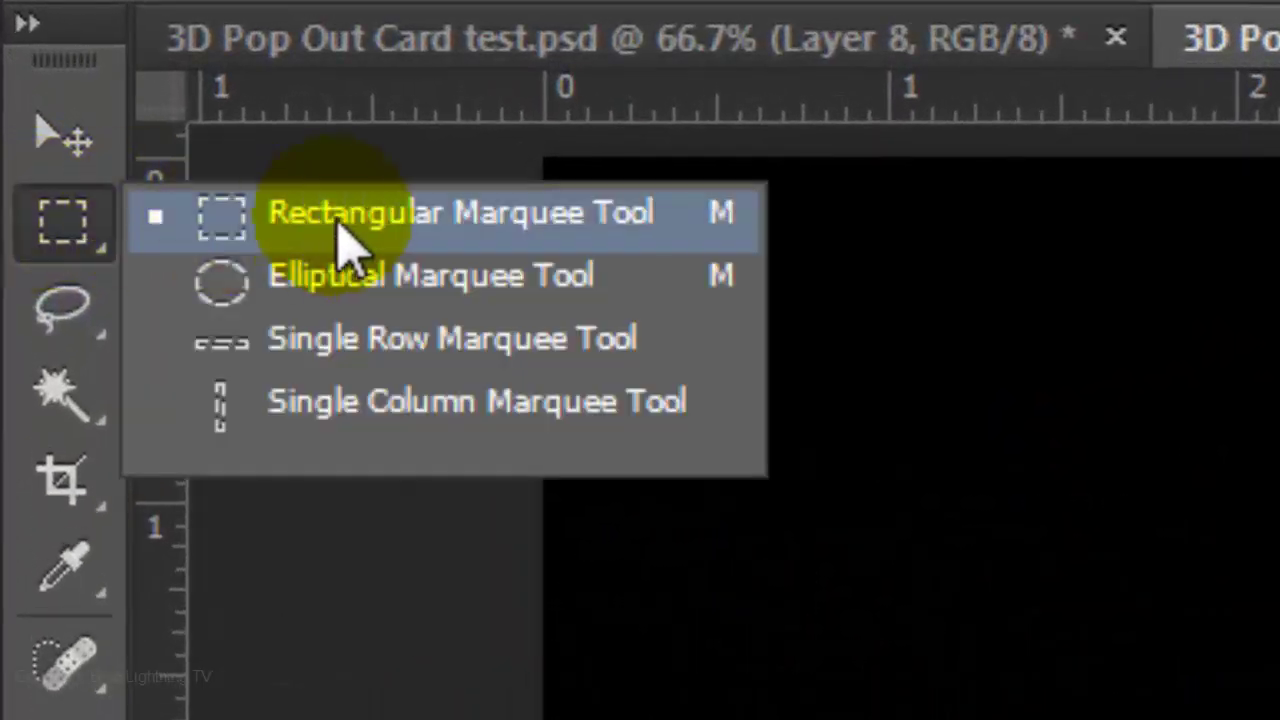
pyautogui.click(350, 222)
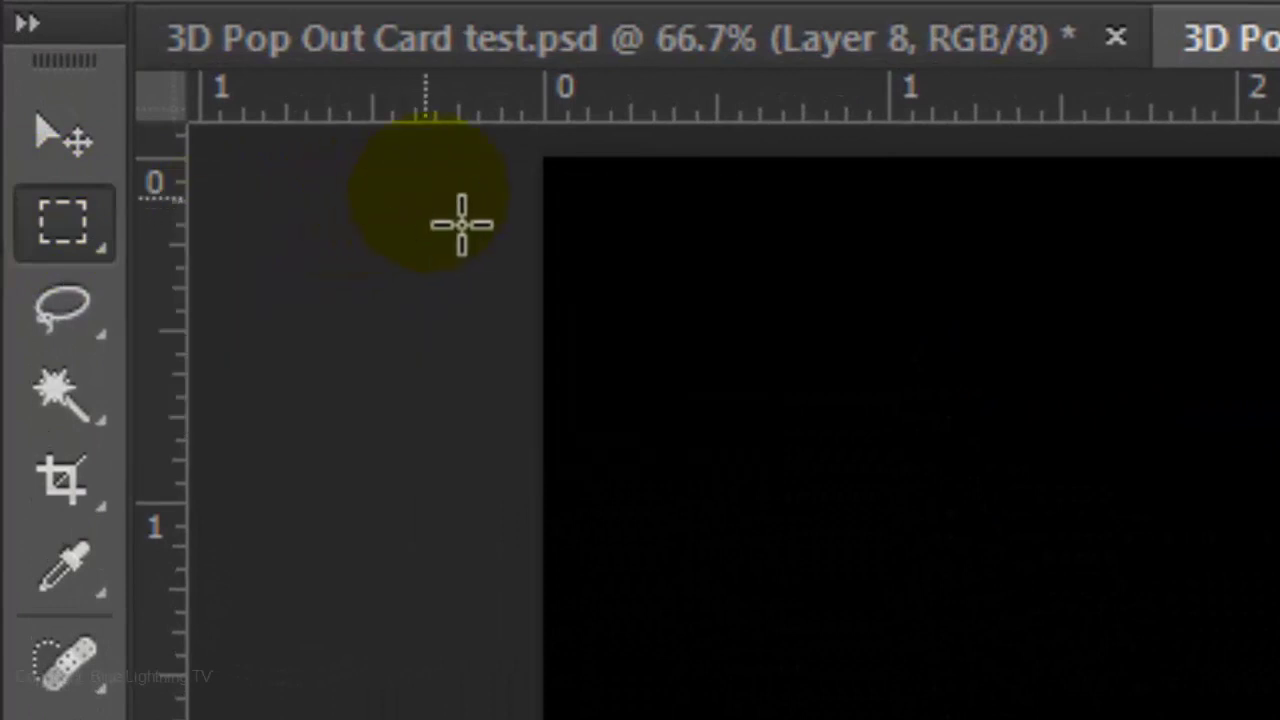
pyautogui.moveTo(544, 158); pyautogui.dragTo(1279, 719)
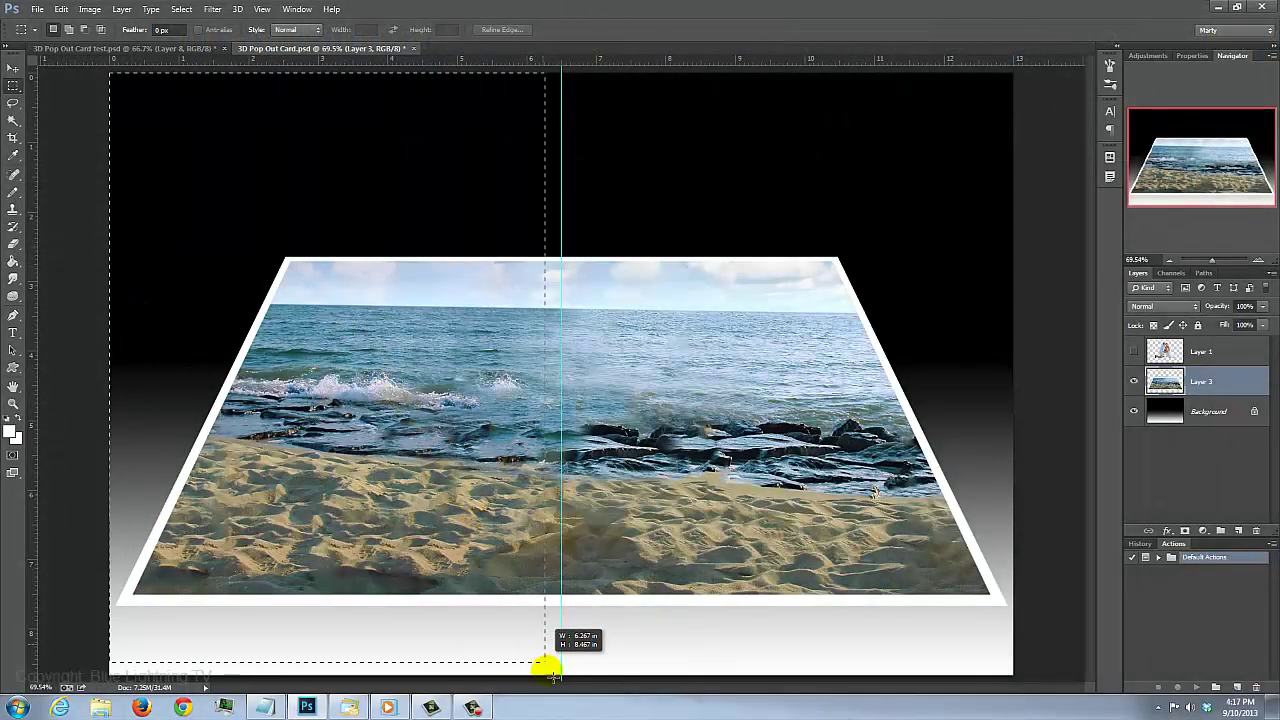
pyautogui.moveTo(547, 668); pyautogui.dragTo(561, 675)
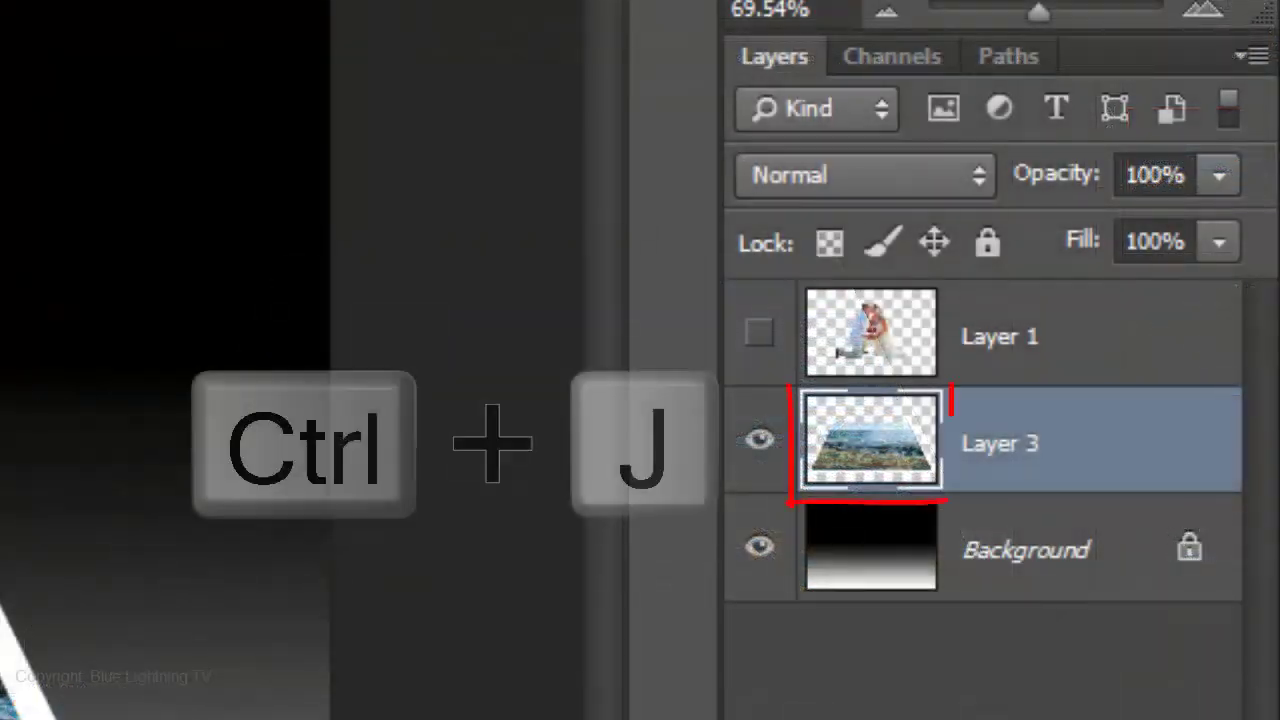
pyautogui.hotkey('ctrl', 'j')
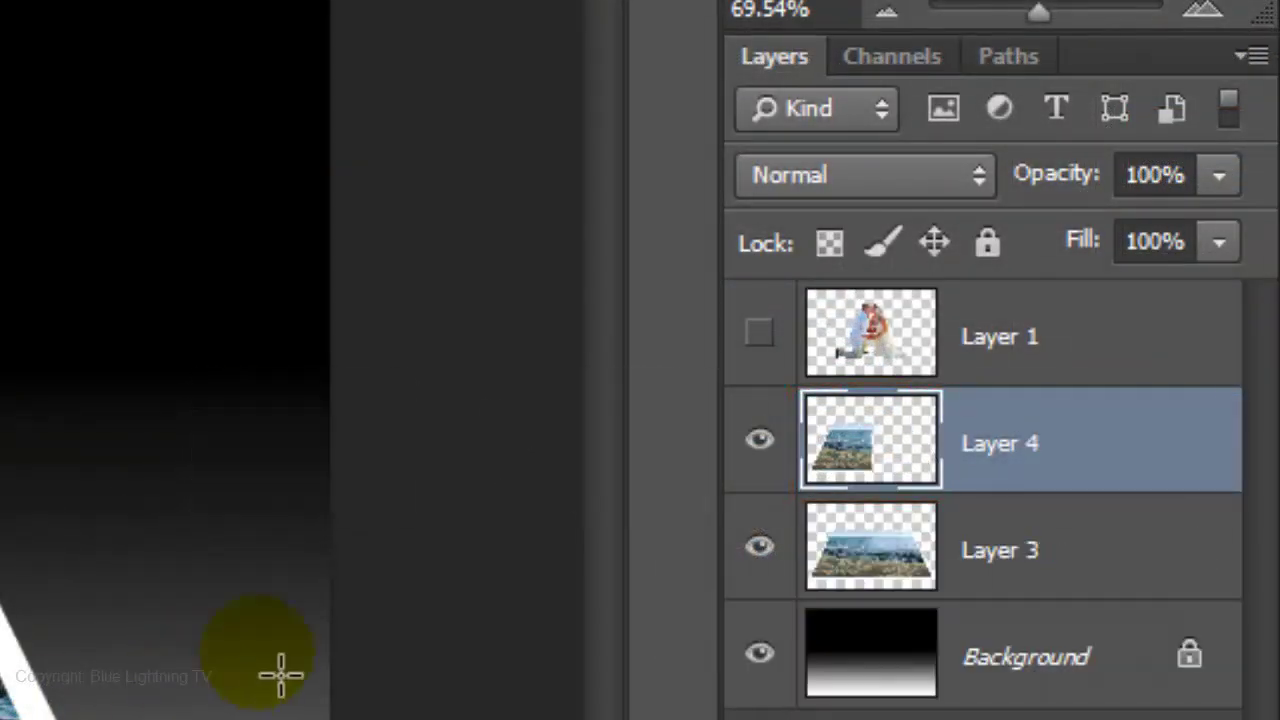
# Step: Copy the right half of Layer 3, from the canvas edge to the center guide, to a new layer and hide Layer 3
pyautogui.click(868, 560)
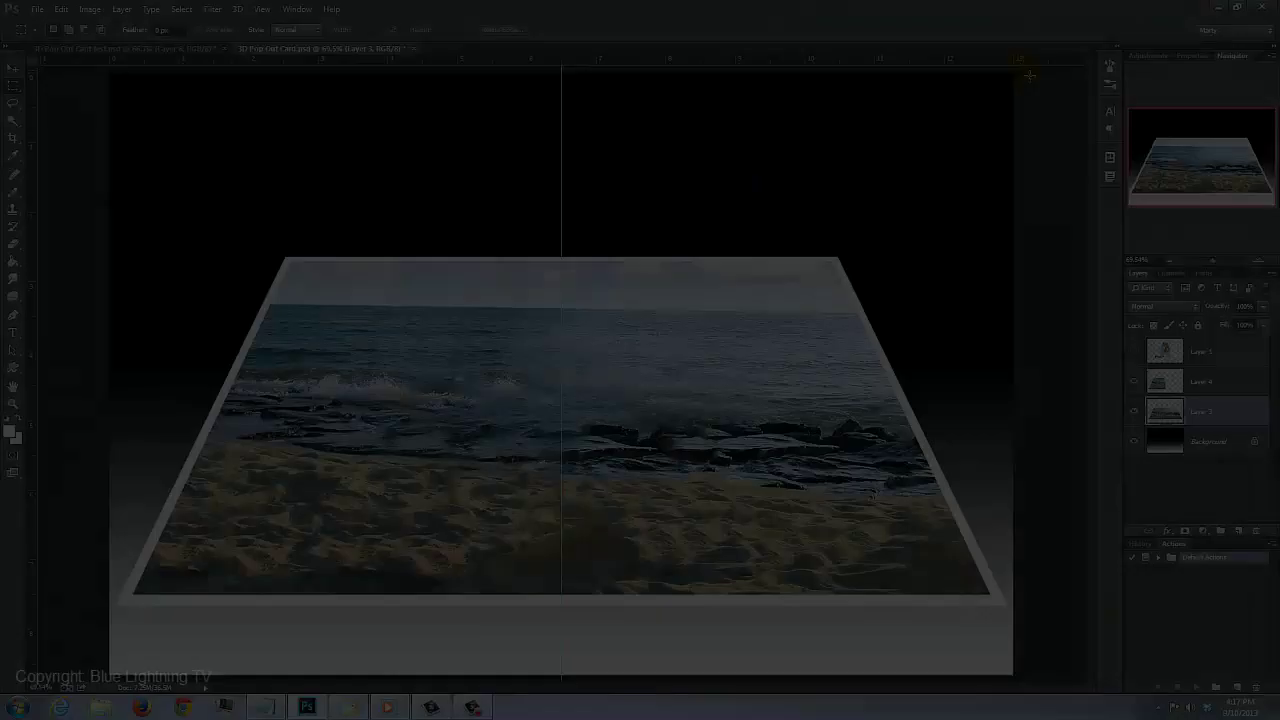
pyautogui.moveTo(1013, 72); pyautogui.dragTo(565, 672)
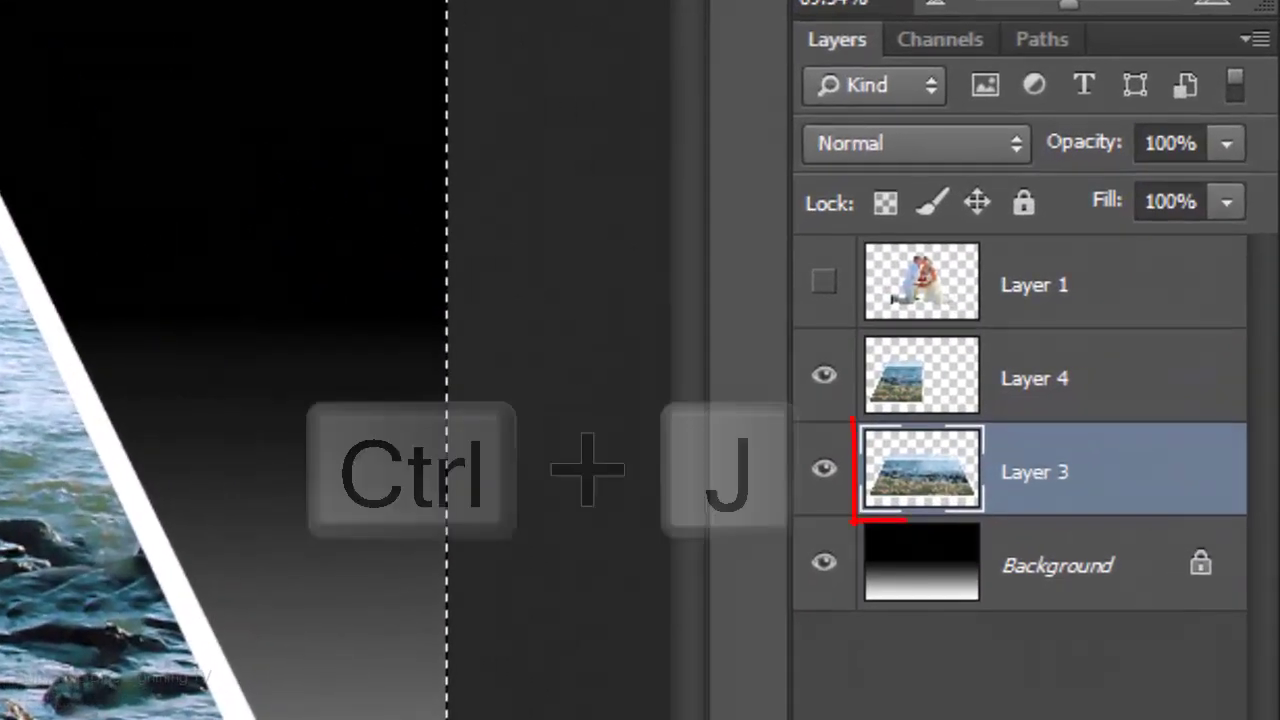
pyautogui.hotkey('ctrl', 'j')
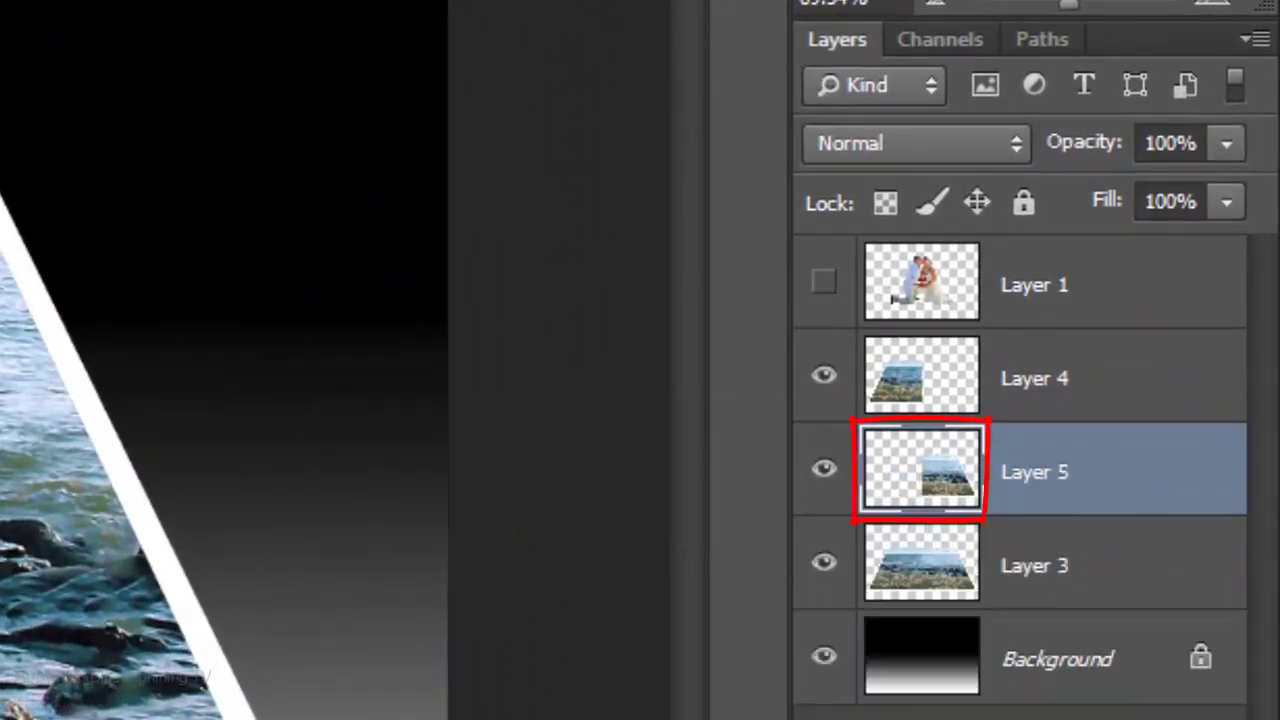
pyautogui.click(826, 565)
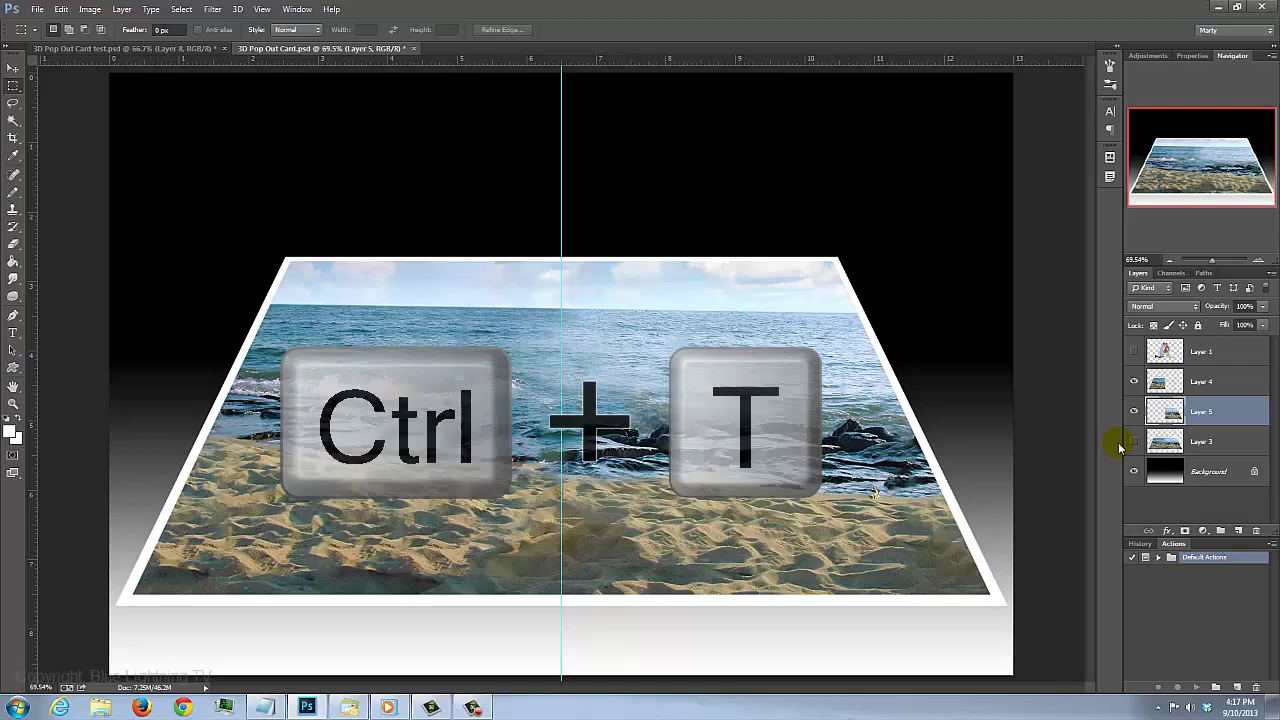
# Step: Skew Layer 5 vertically so its outer right edge rises while its inner edge stays on the center guide
pyautogui.hotkey('ctrl', 't')
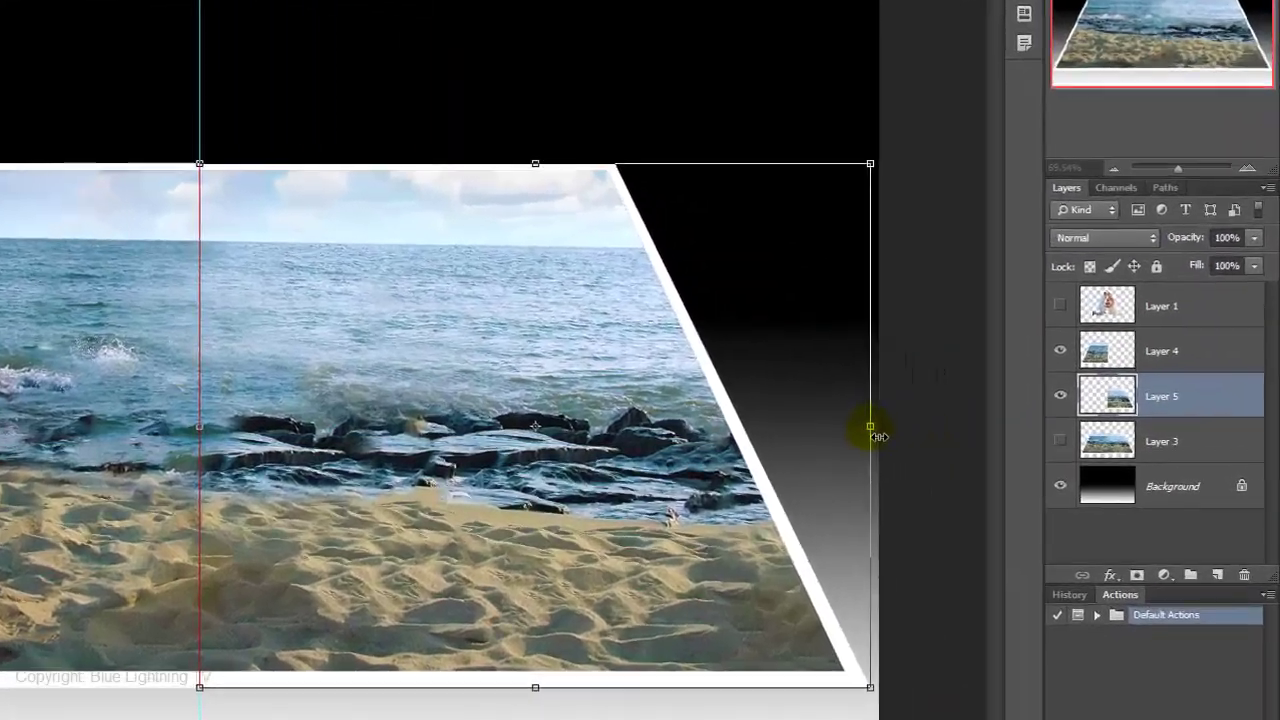
pyautogui.click(870, 428)
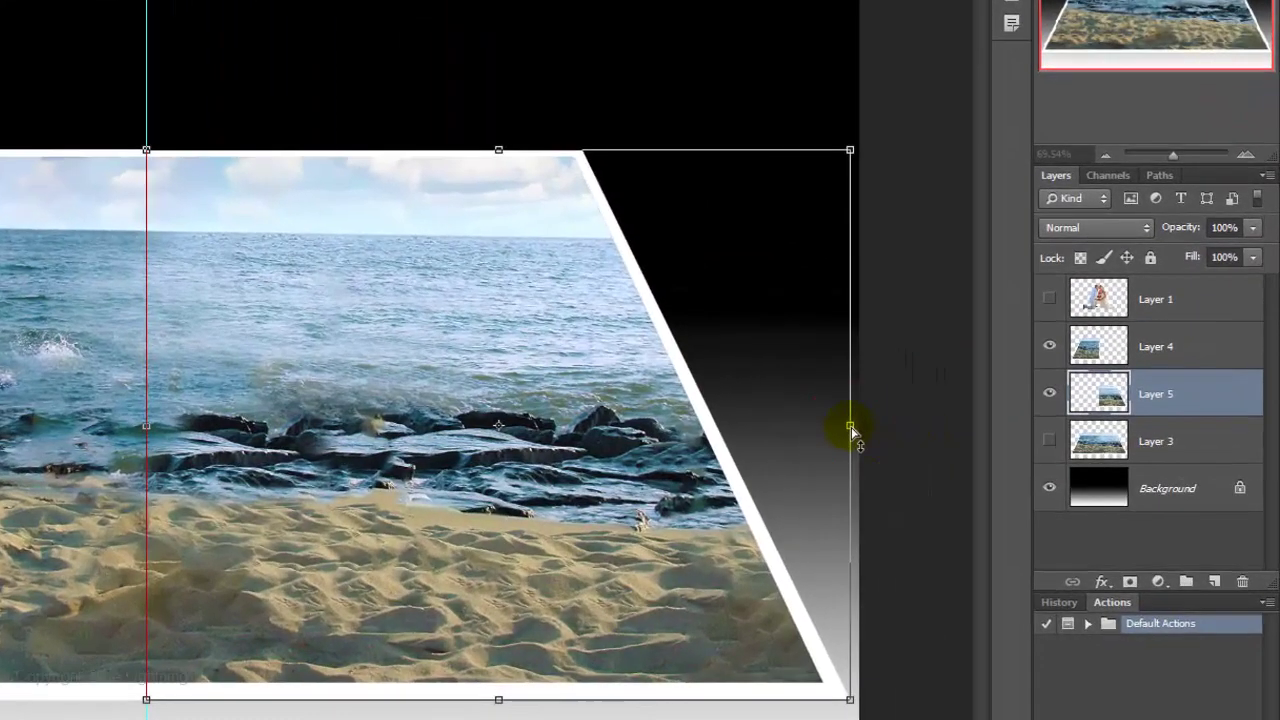
pyautogui.hotkey('ctrl', 'shift')
pyautogui.moveTo(851, 427); pyautogui.dragTo(840, 332)
pyautogui.press('Return')
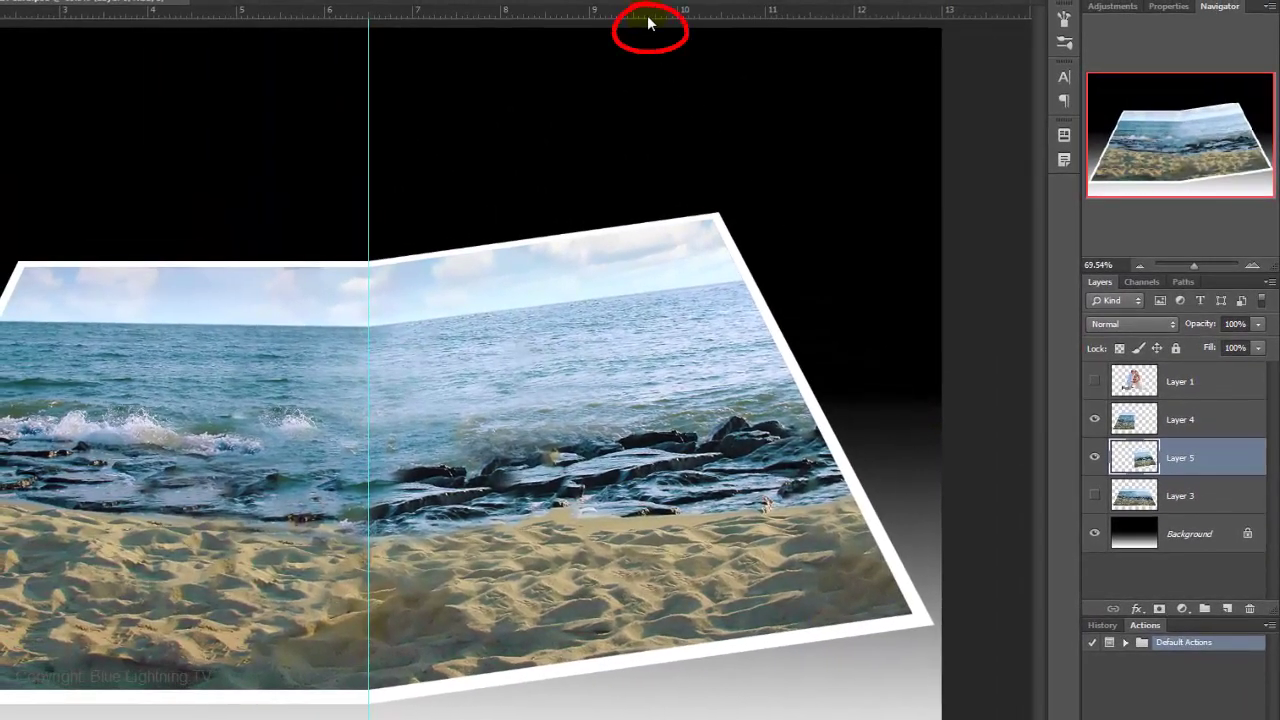
# Step: Add a horizontal guide at the top outer corner of Layer 5 and begin a free transform of Layer 4
pyautogui.moveTo(650, 27); pyautogui.dragTo(652, 213)
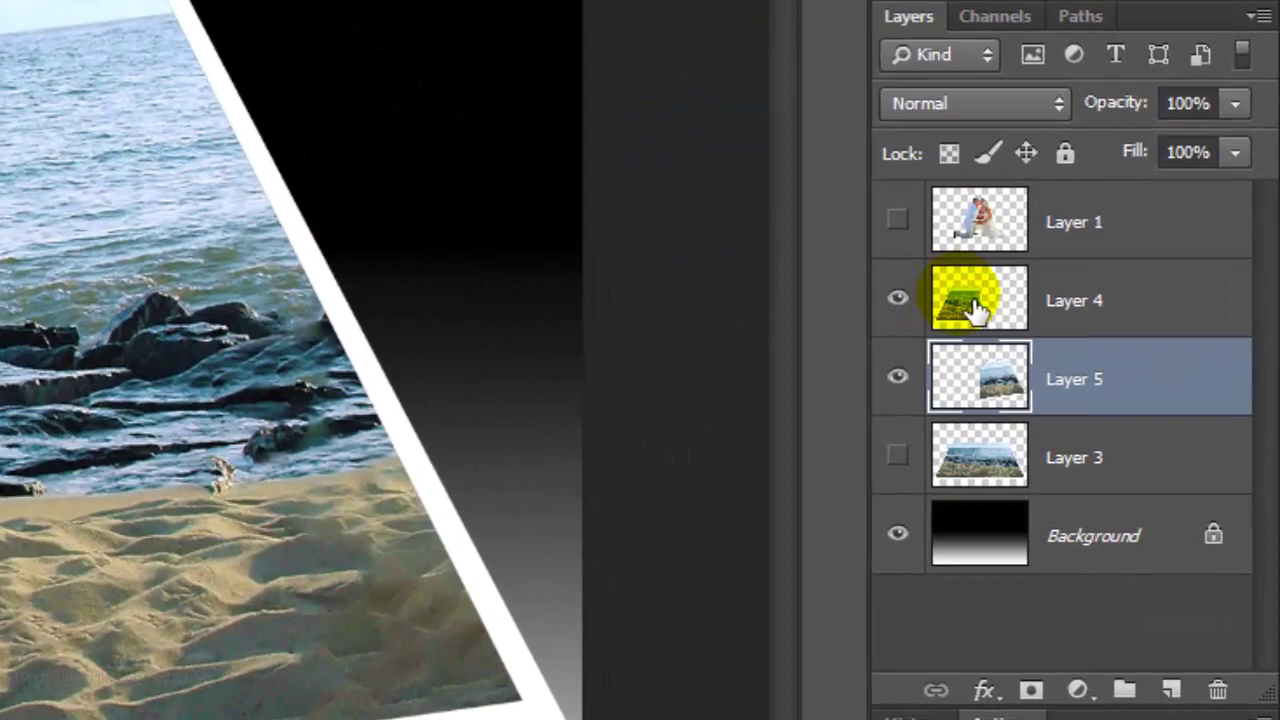
pyautogui.click(975, 305)
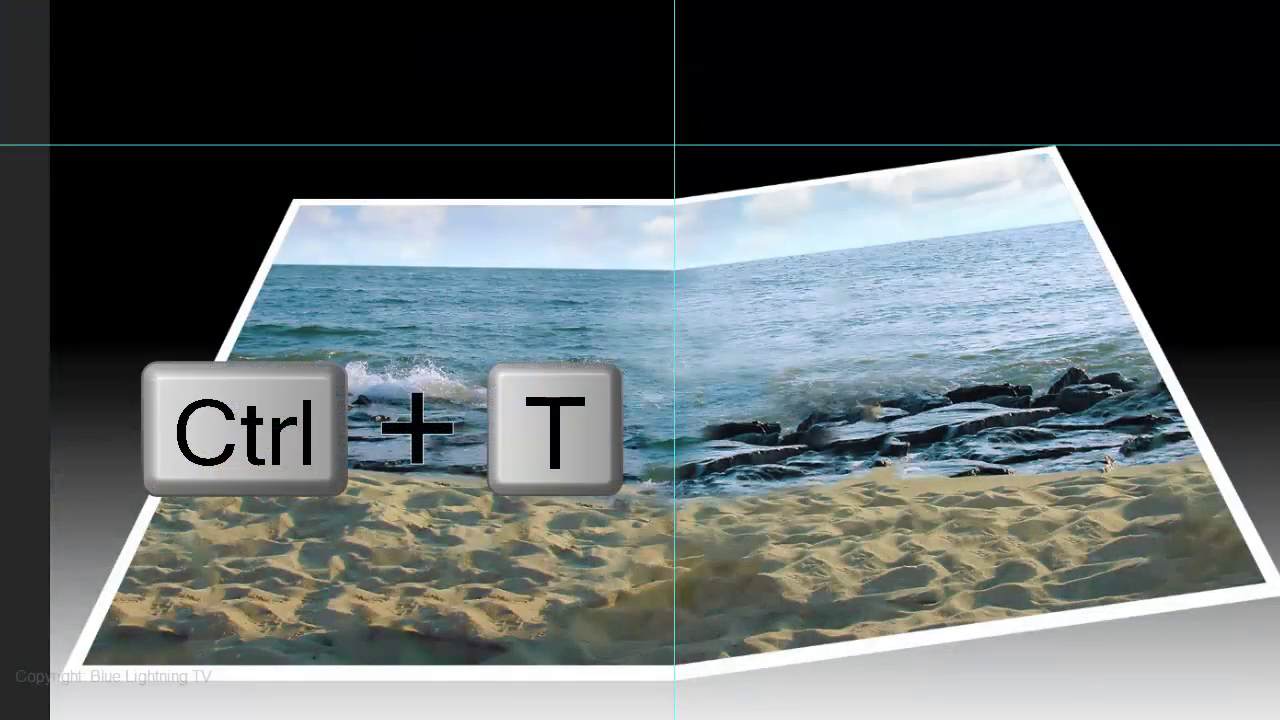
pyautogui.hotkey('ctrl', 't')
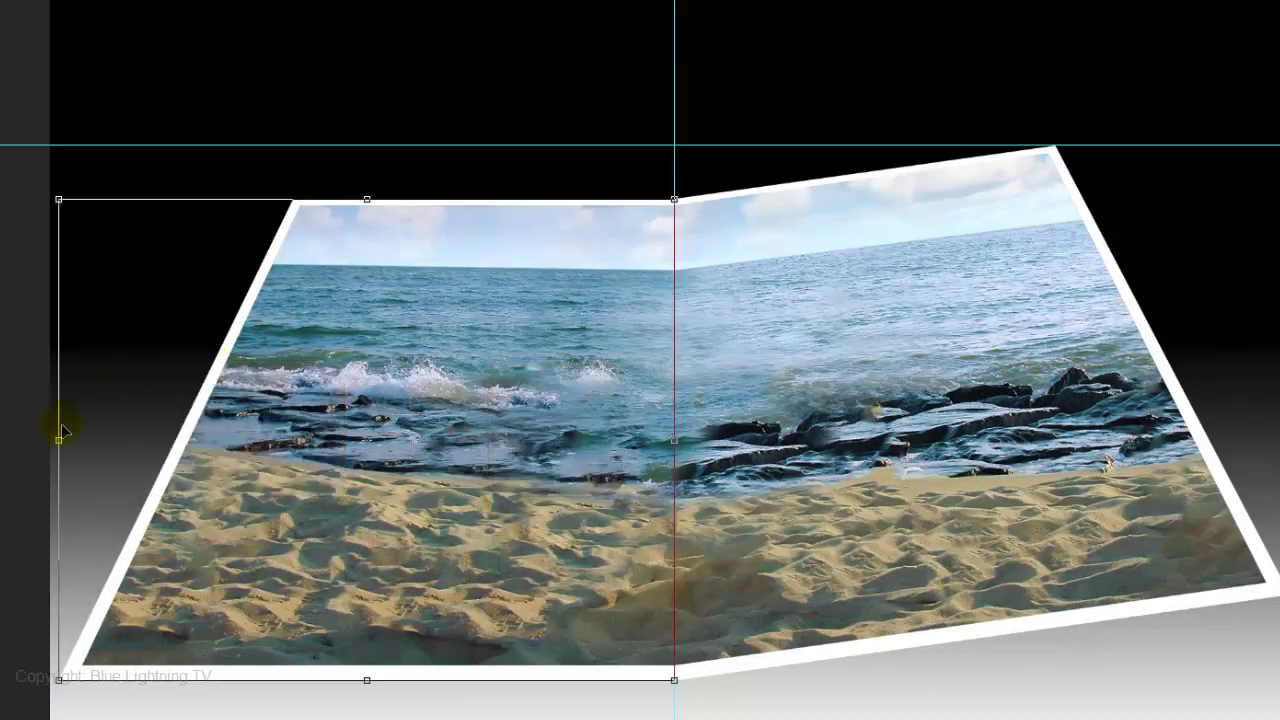
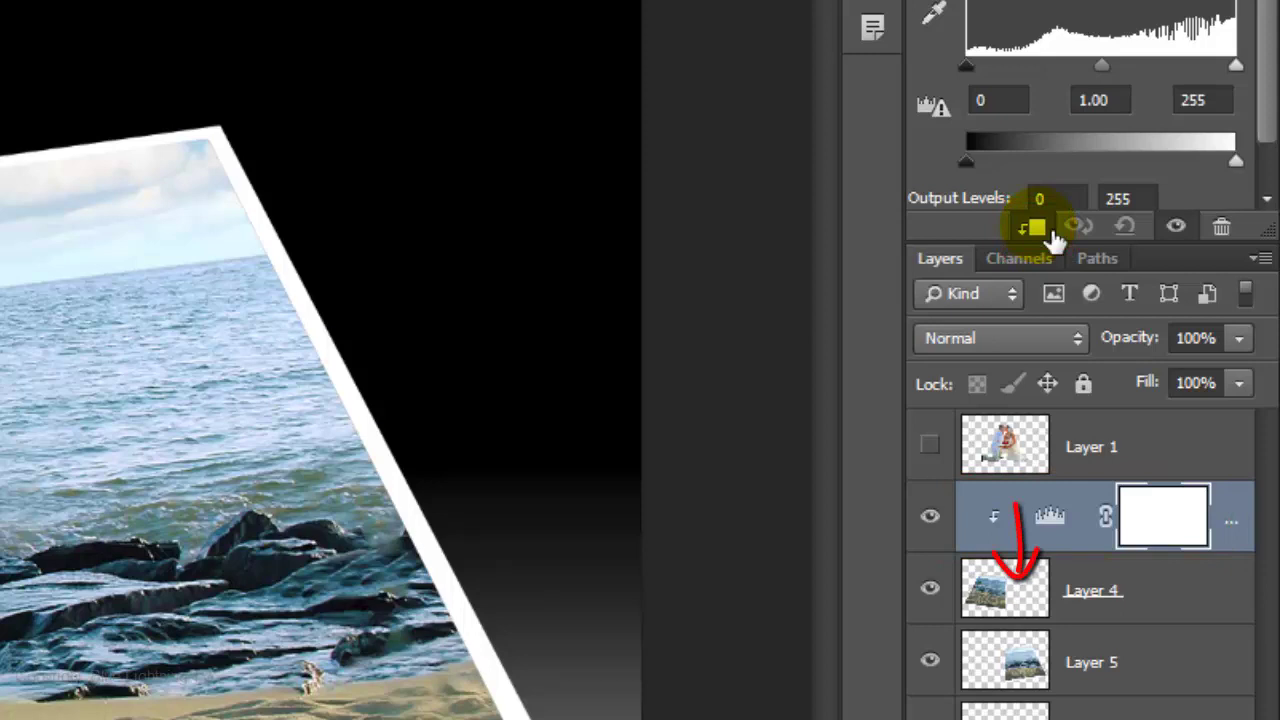
# Step: Set the white output level of the Levels adjustment clipped to Layer 4 to 220
pyautogui.moveTo(1094, 250); pyautogui.dragTo(1094, 292)
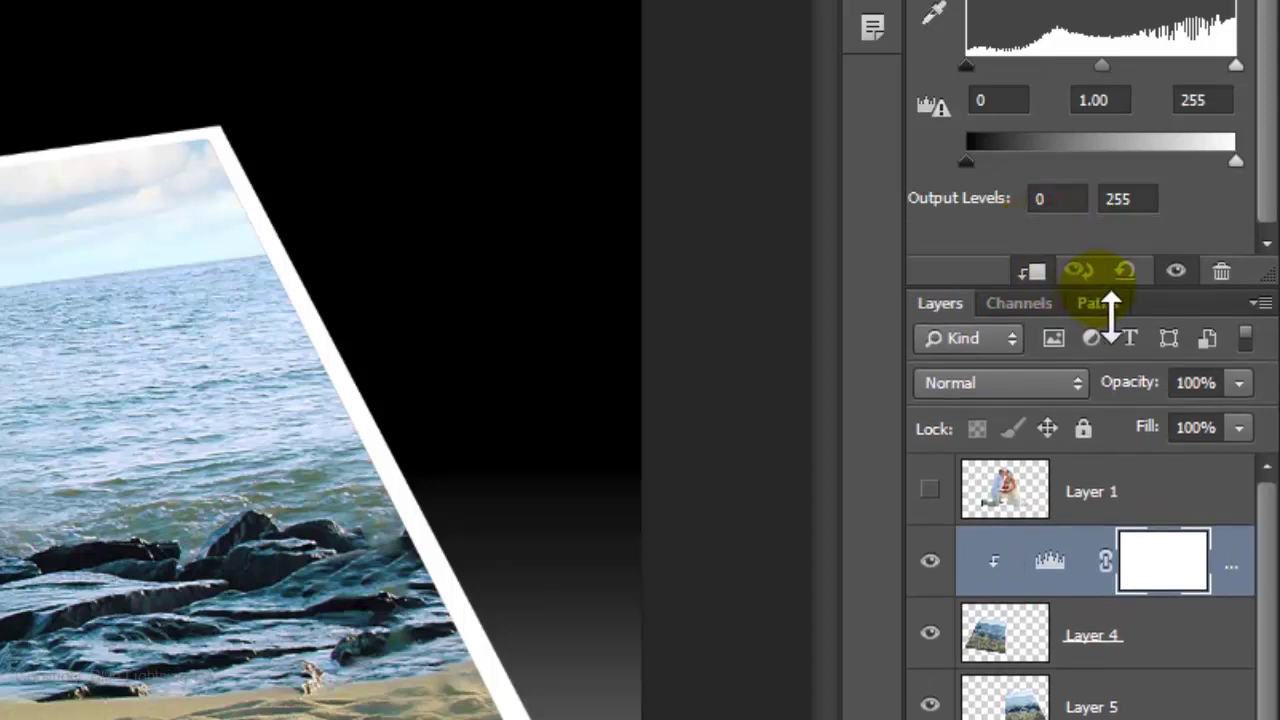
pyautogui.click(1150, 200)
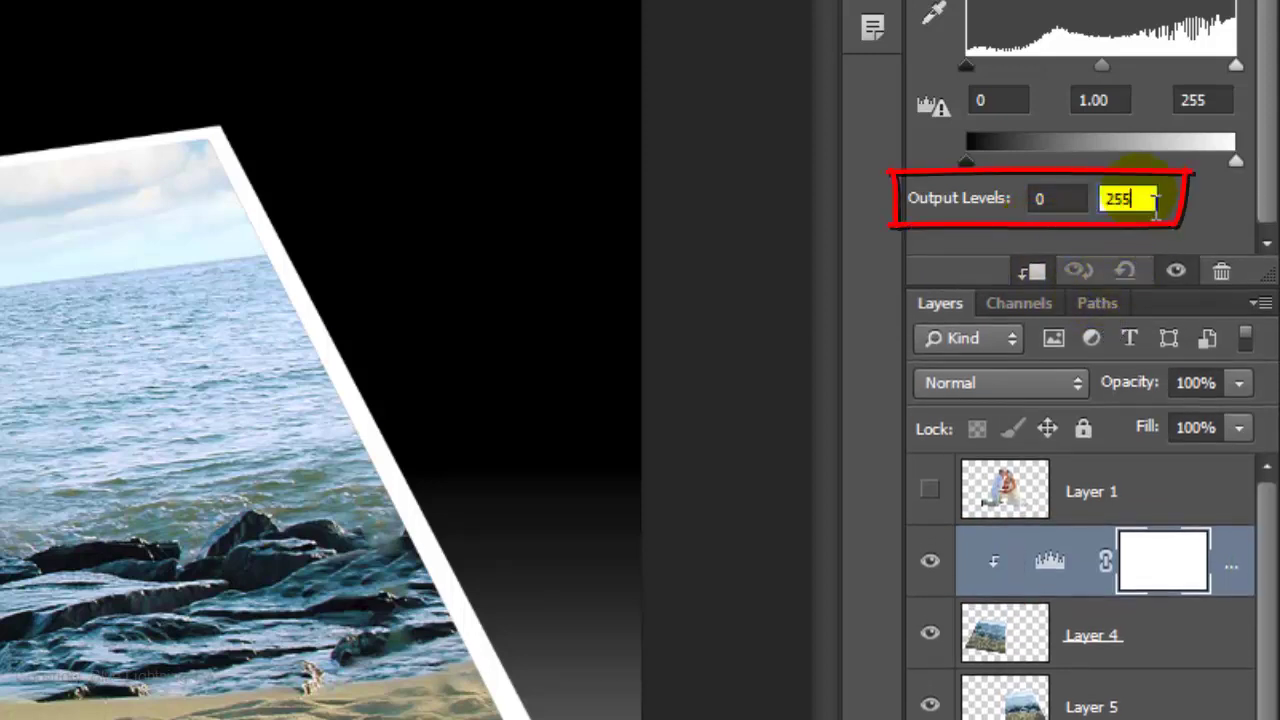
pyautogui.doubleClick(1155, 200)
pyautogui.write('220')
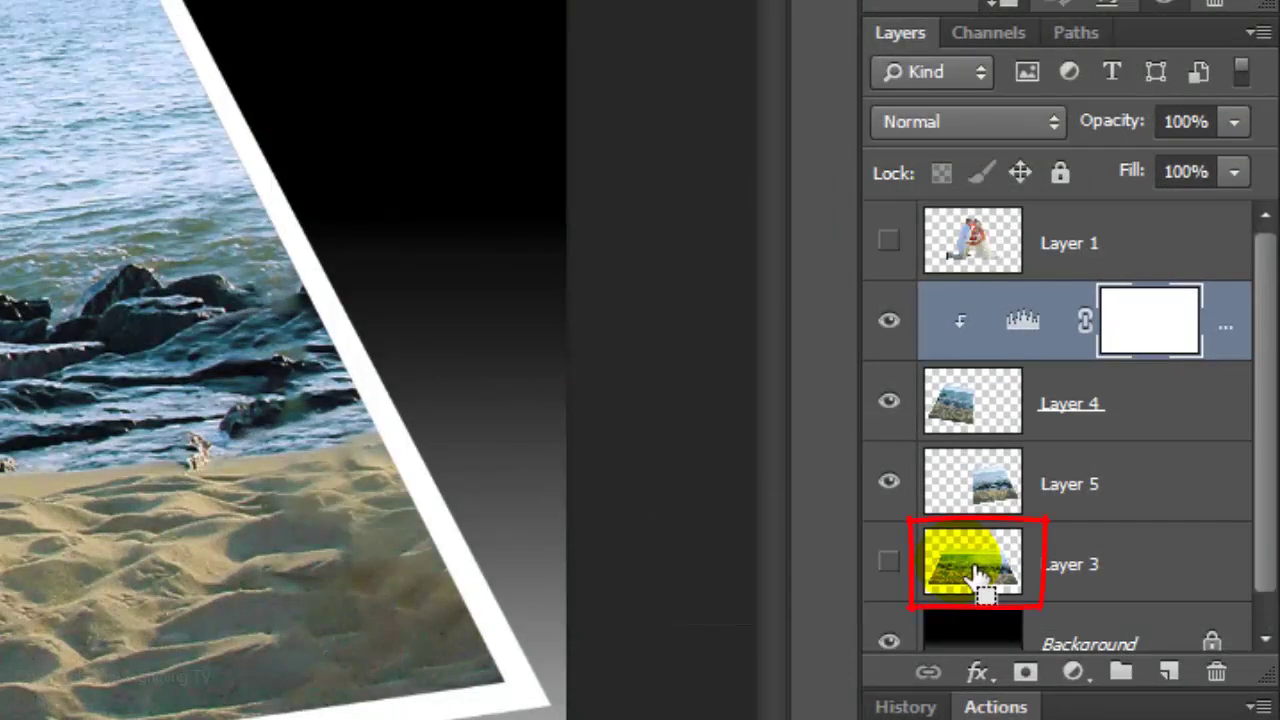
# Step: Load Layer 3's outline as a selection and add a new layer named SHADOW directly above Layer 3
pyautogui.keyDown('ctrl'); pyautogui.click(975, 575); pyautogui.keyUp('ctrl')
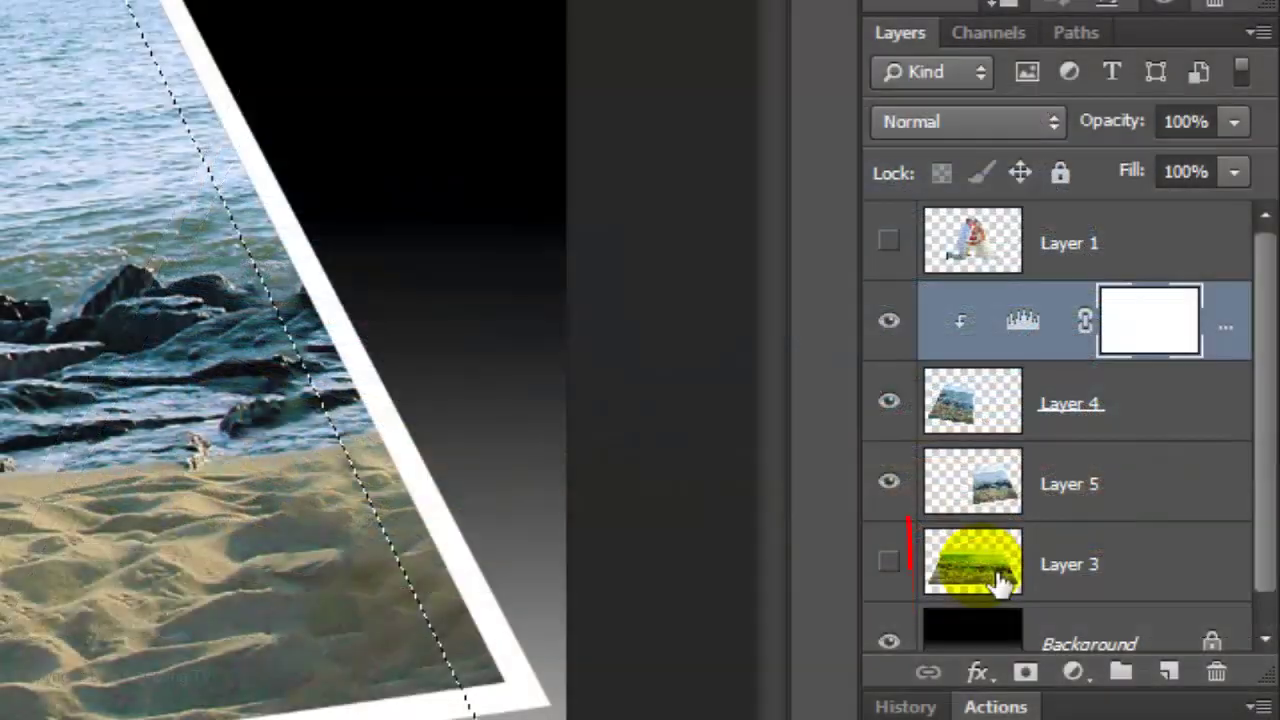
pyautogui.click(997, 580)
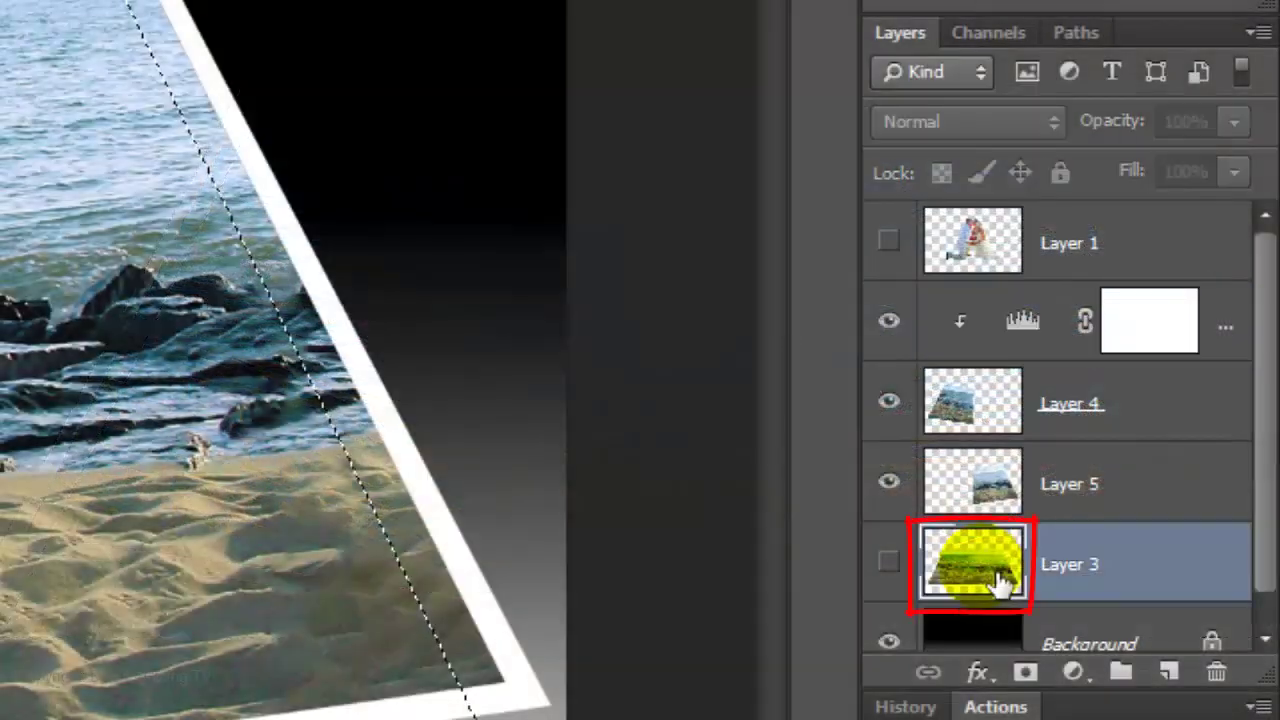
pyautogui.click(1169, 672)
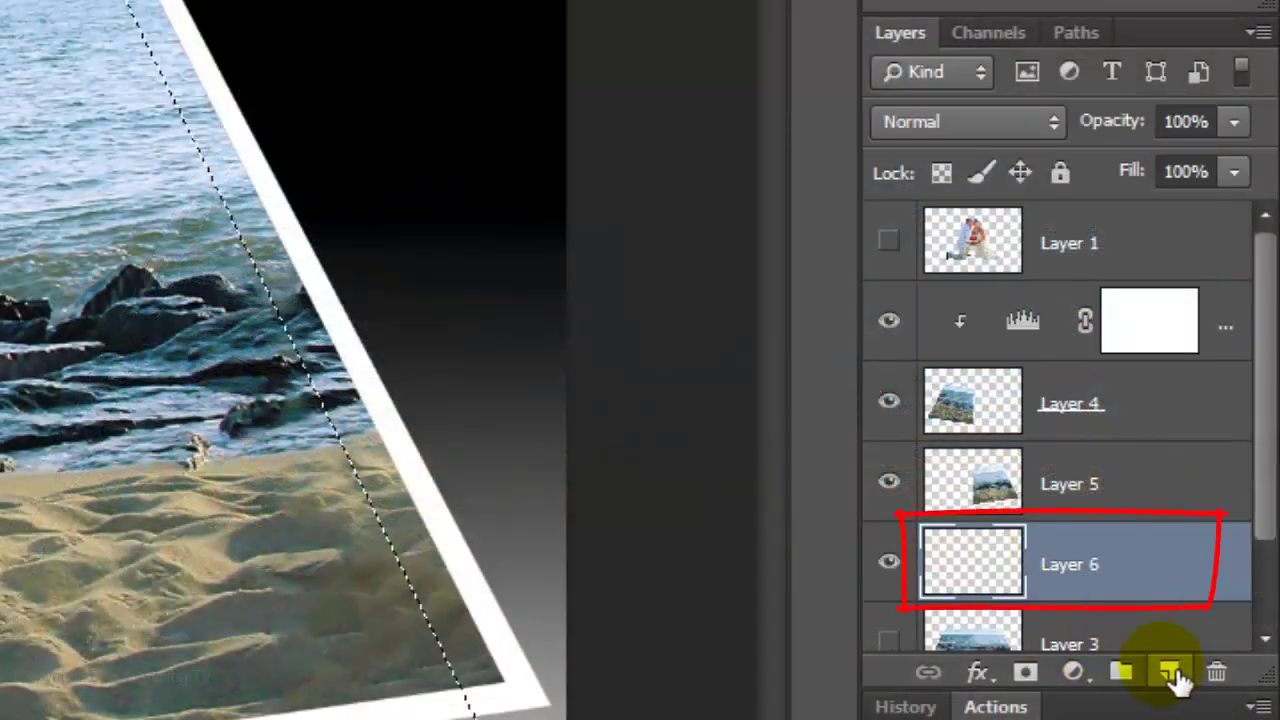
pyautogui.doubleClick(1070, 564)
pyautogui.write('SHAD')
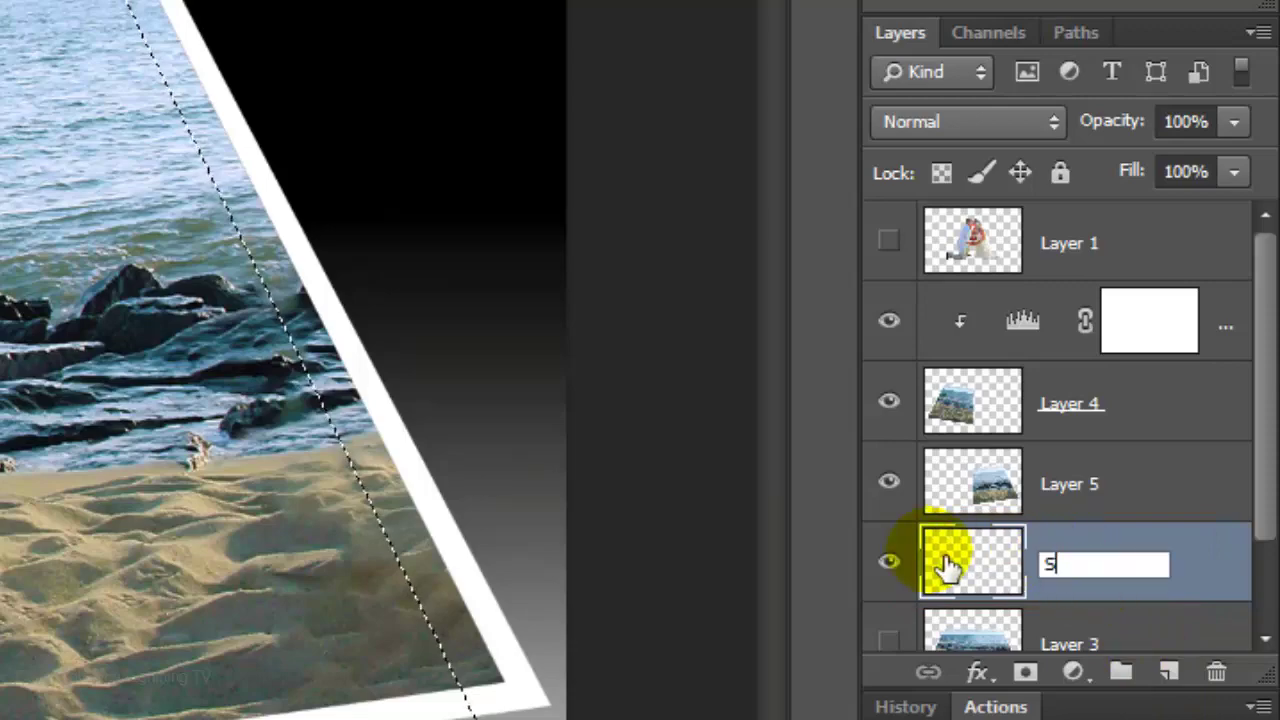
pyautogui.write('OW')
pyautogui.press('Return')
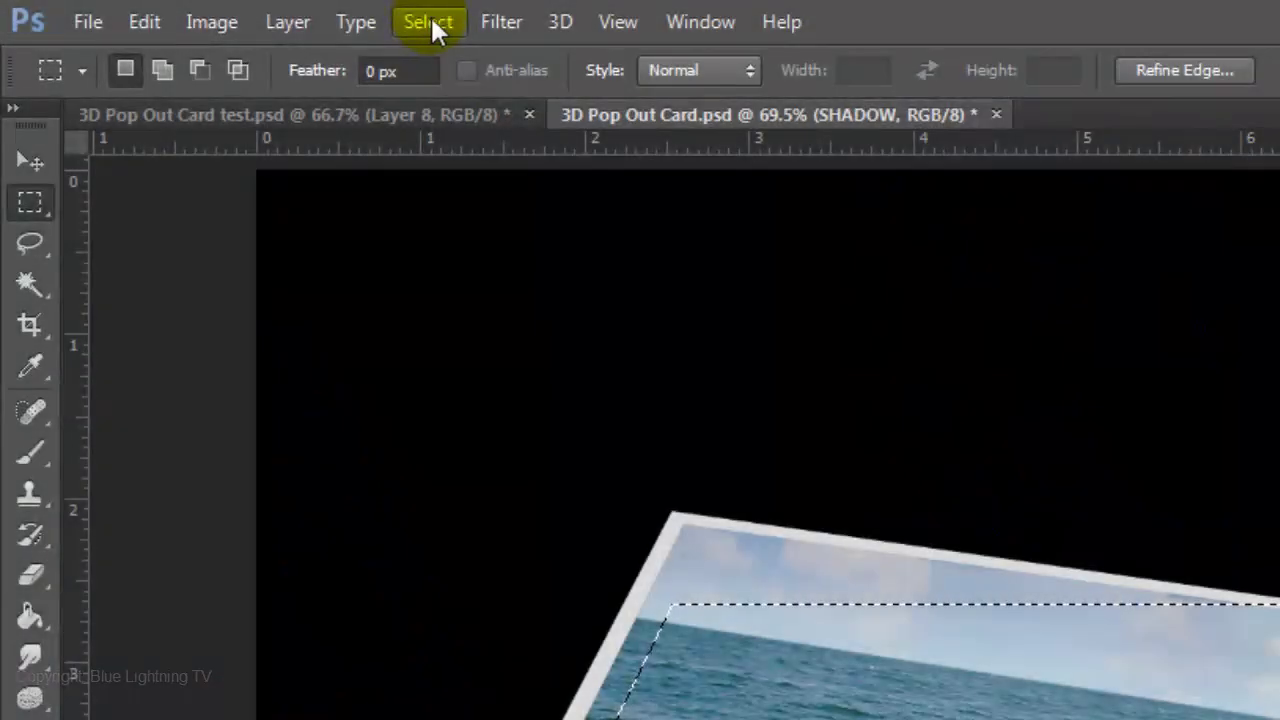
# Step: Feather the selection by 10 pixels, fill it with black on the SHADOW layer and deselect
pyautogui.click(430, 14)
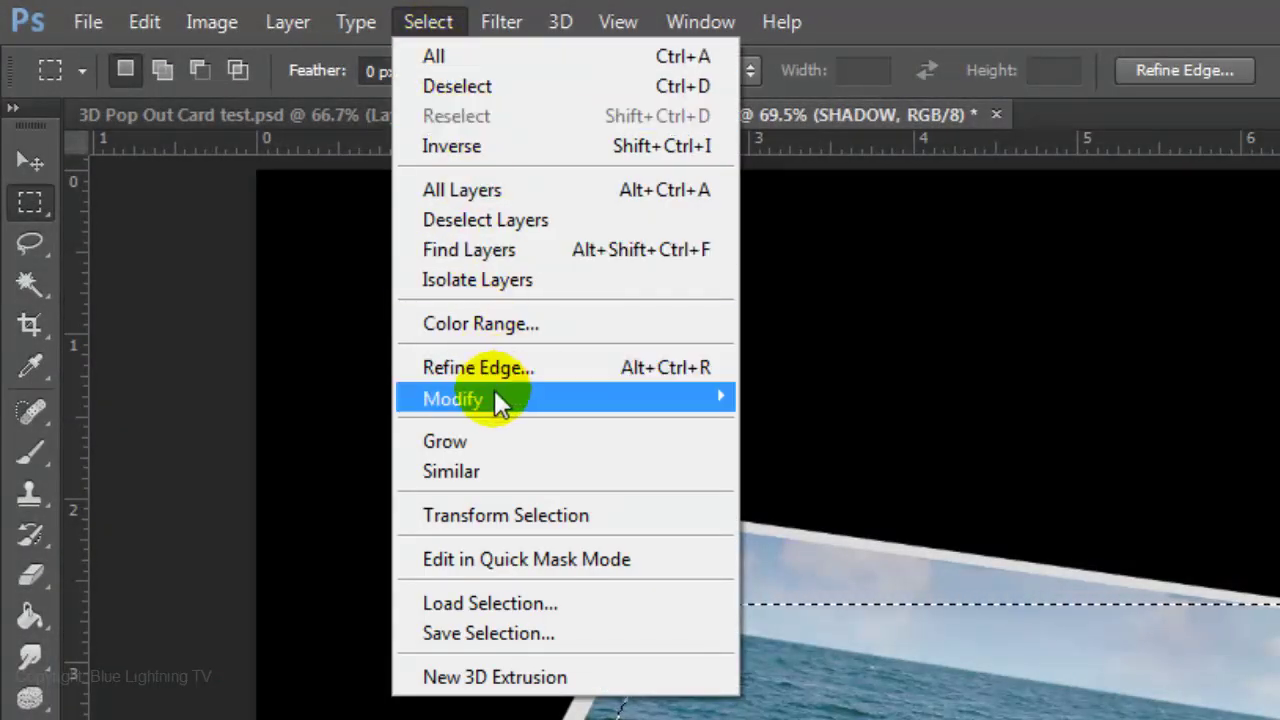
pyautogui.moveTo(494, 399)
pyautogui.click(257, 518)
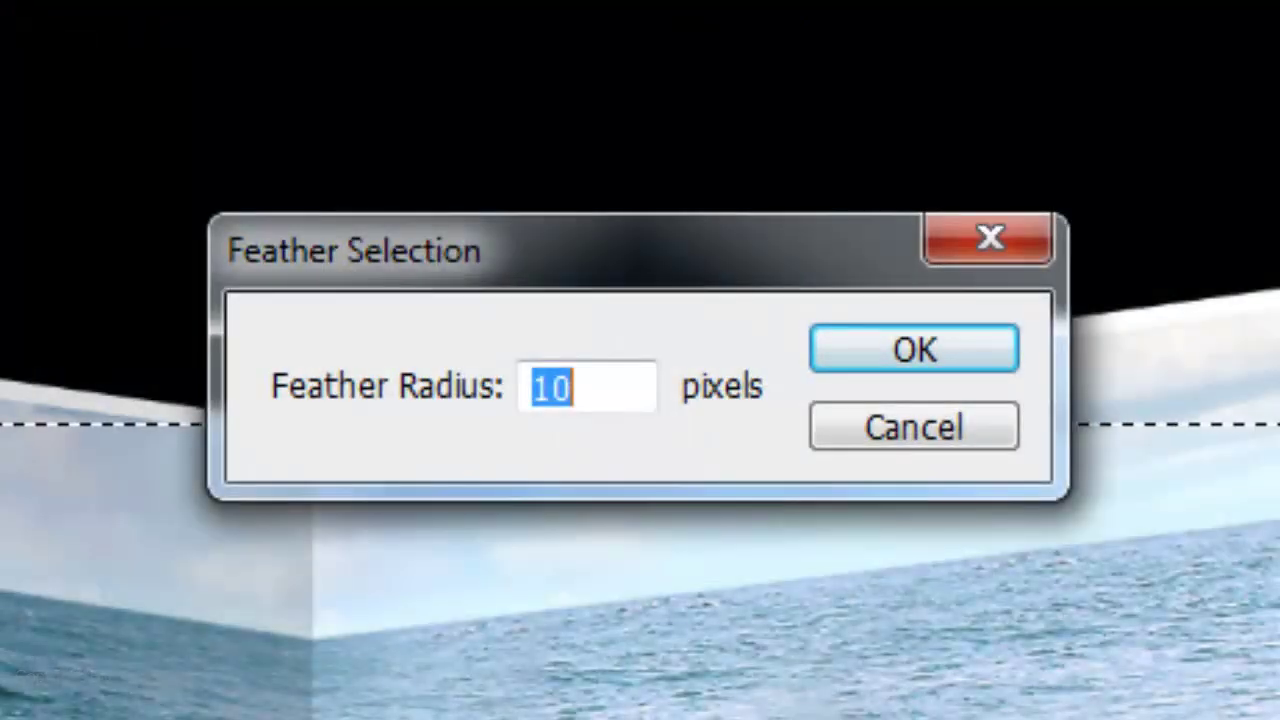
pyautogui.click(910, 350)
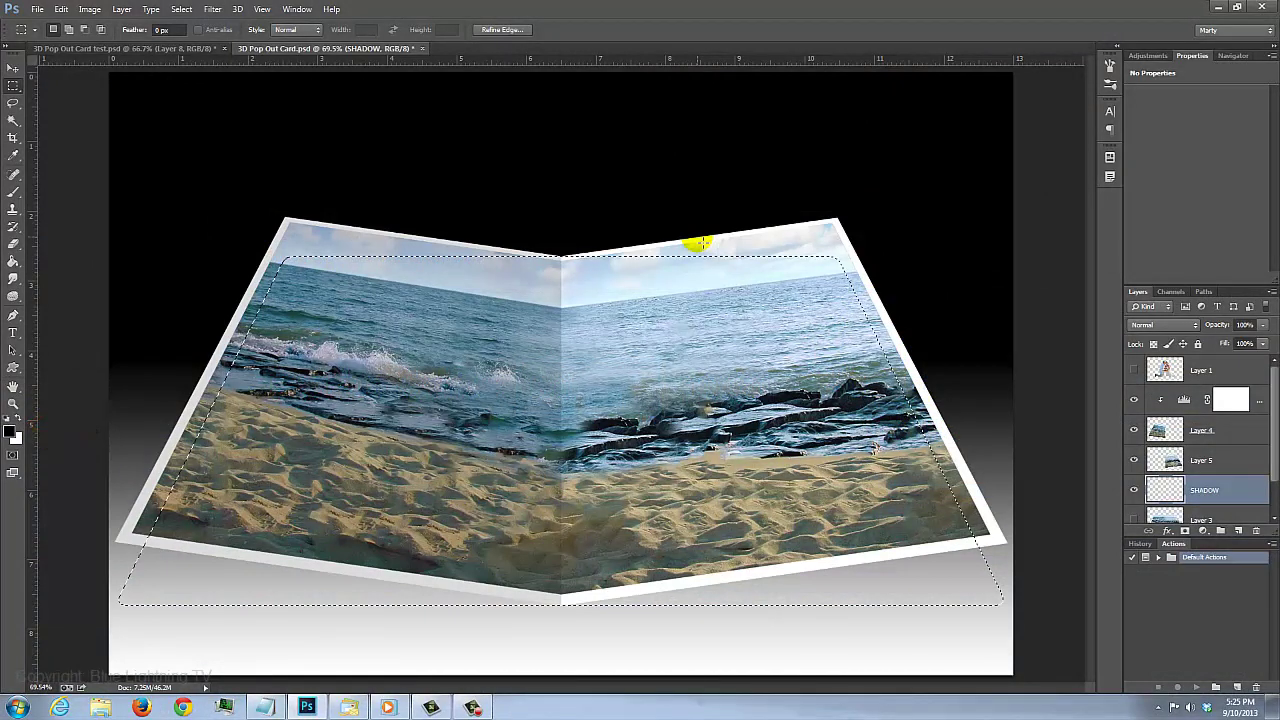
pyautogui.hotkey('alt', 'Delete')
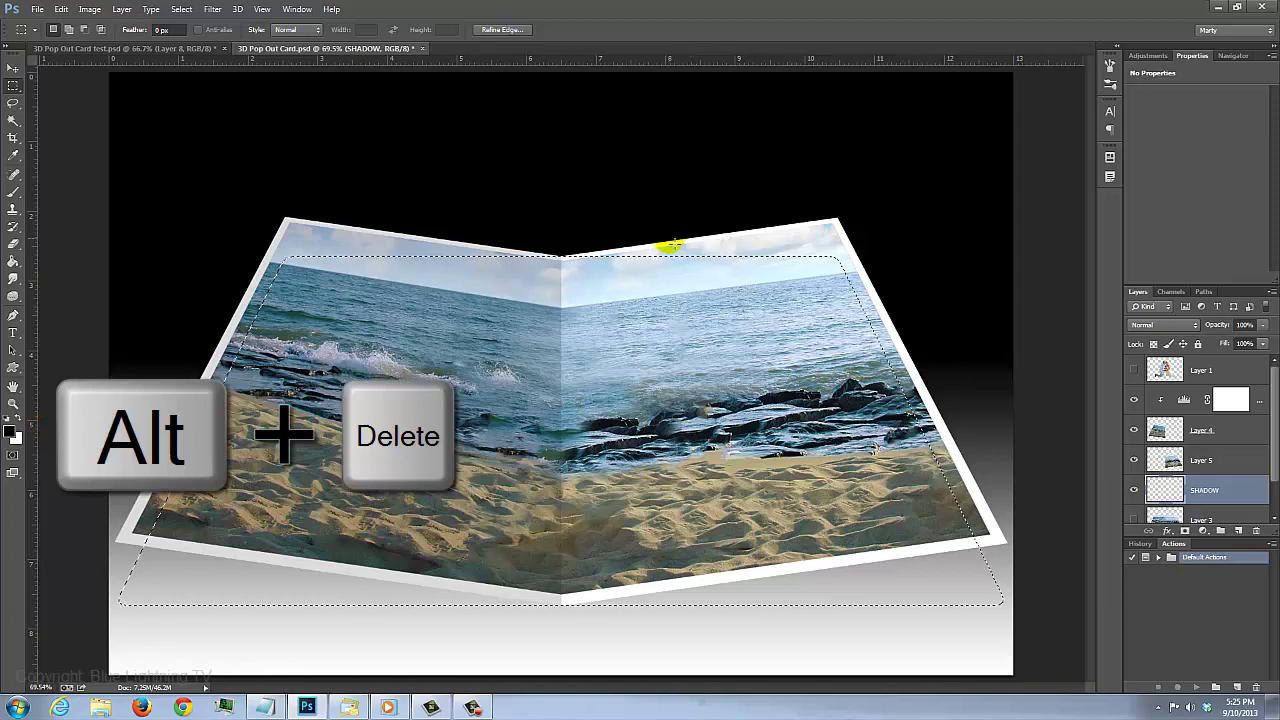
pyautogui.hotkey('ctrl', 'd')
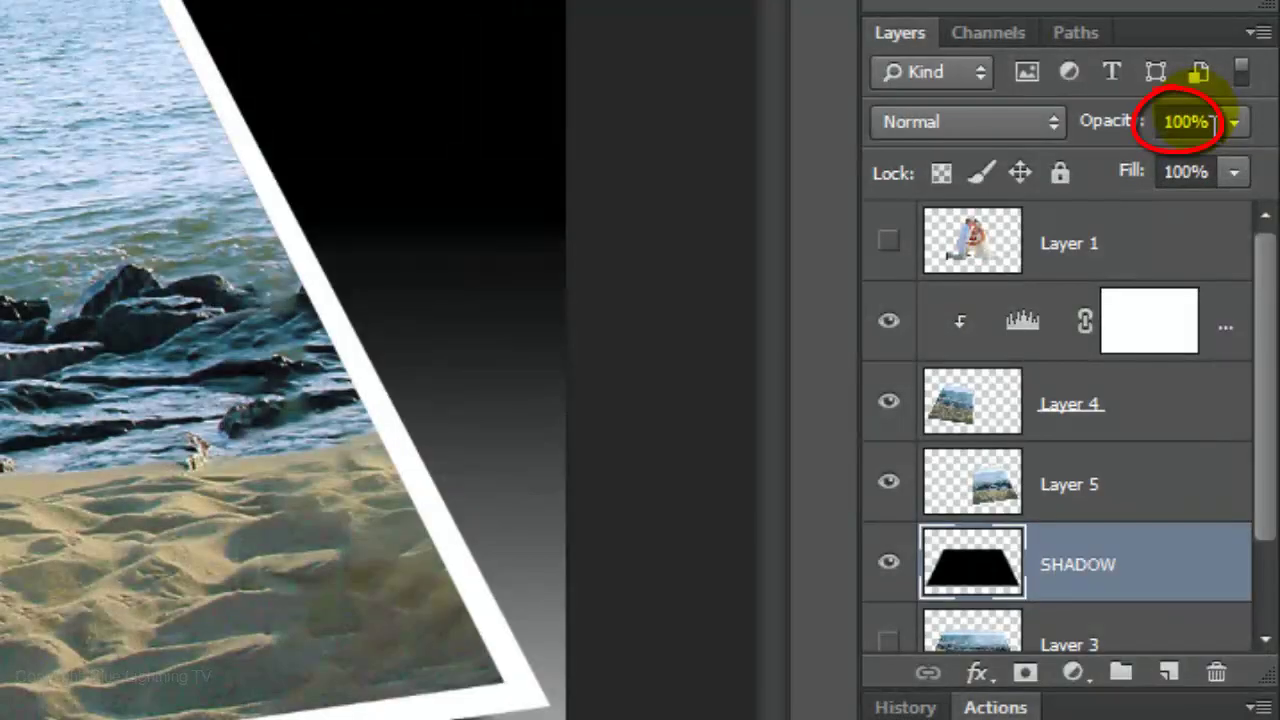
# Step: Set the SHADOW layer's opacity to 30% and duplicate the layer
pyautogui.click(1212, 121)
pyautogui.write('30')
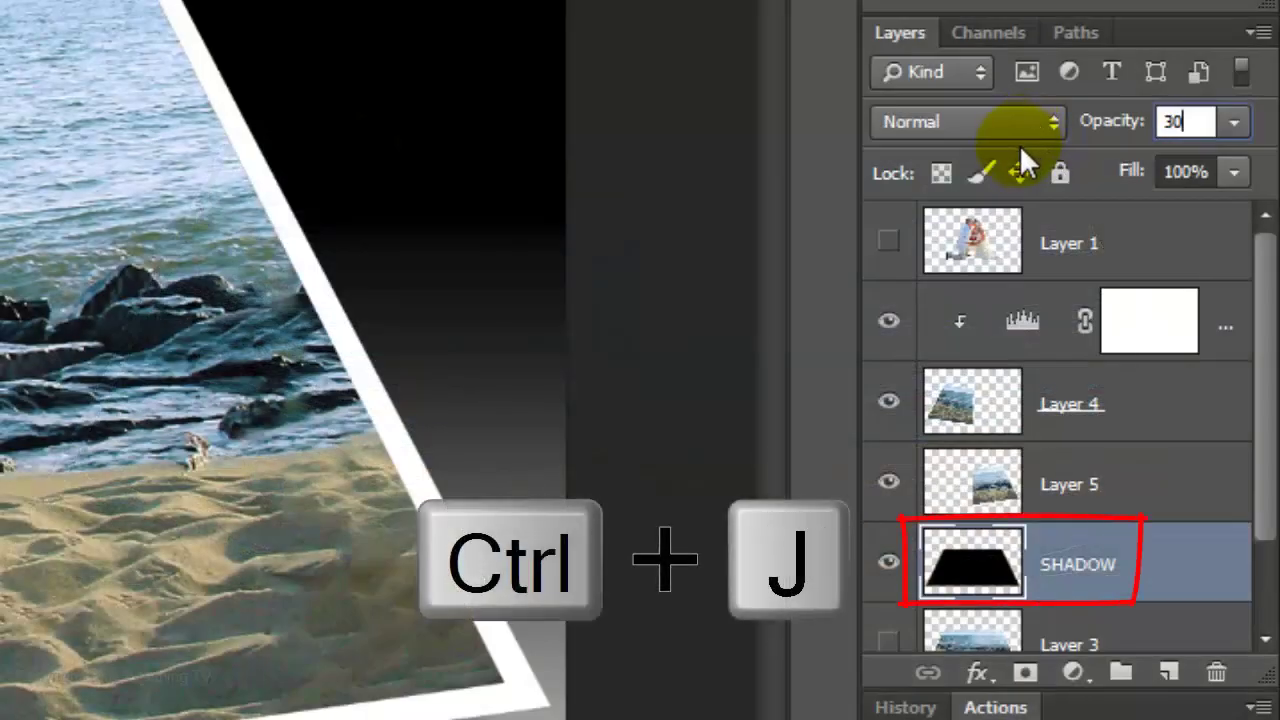
pyautogui.hotkey('ctrl', 'j')
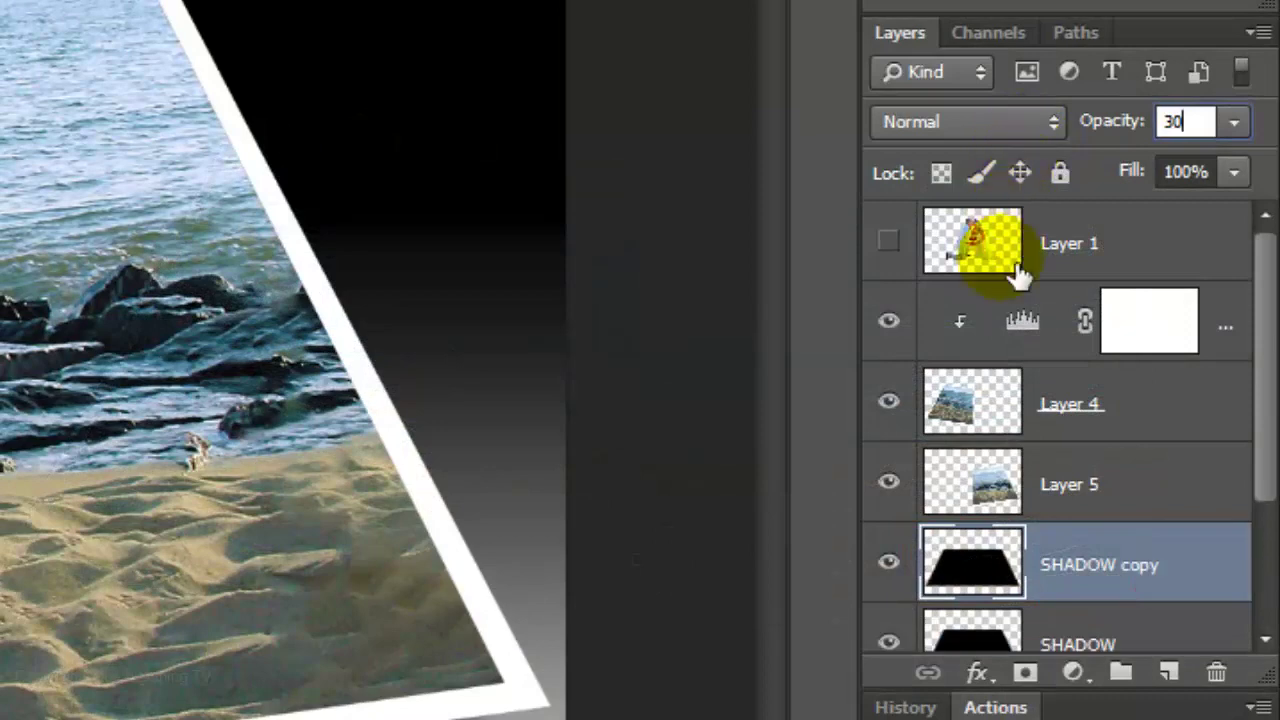
# Step: Add a layer mask to the SHADOW copy and set the Brush tool's size to 1000 px
pyautogui.click(1037, 676)
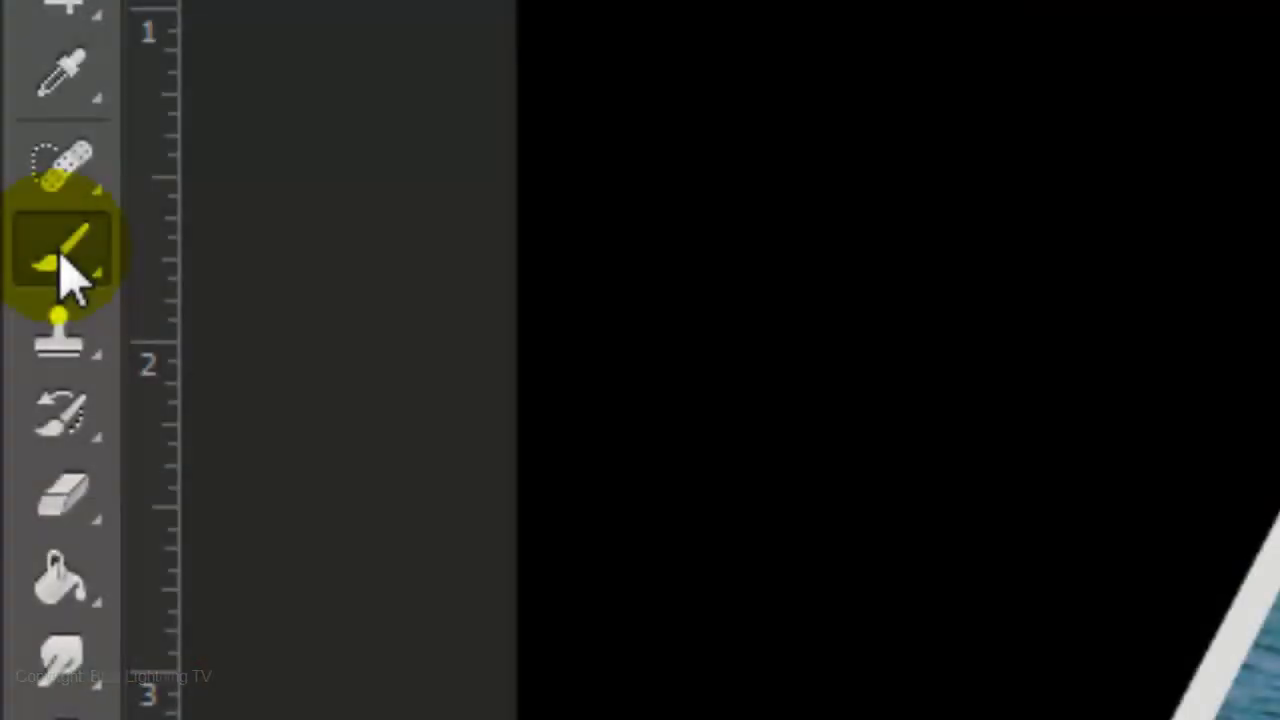
pyautogui.rightClick(62, 266)
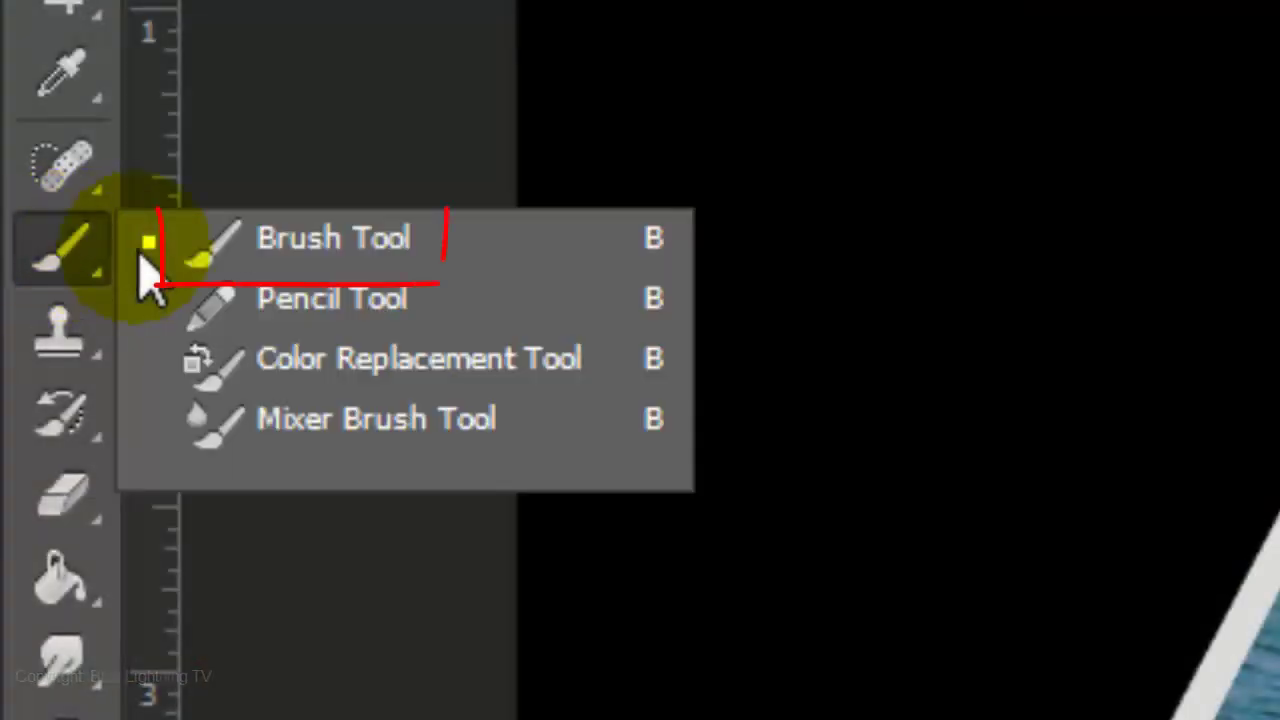
pyautogui.click(283, 266)
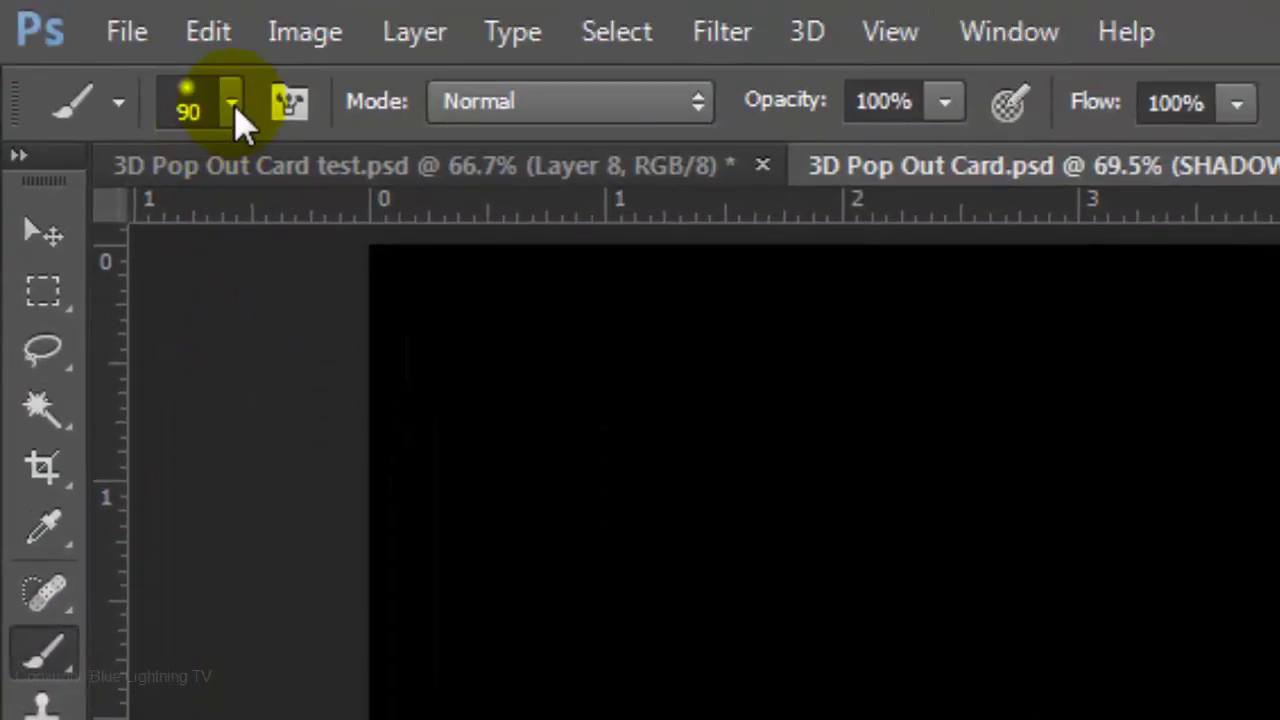
pyautogui.click(234, 100)
pyautogui.doubleClick(415, 195)
pyautogui.write('1000')
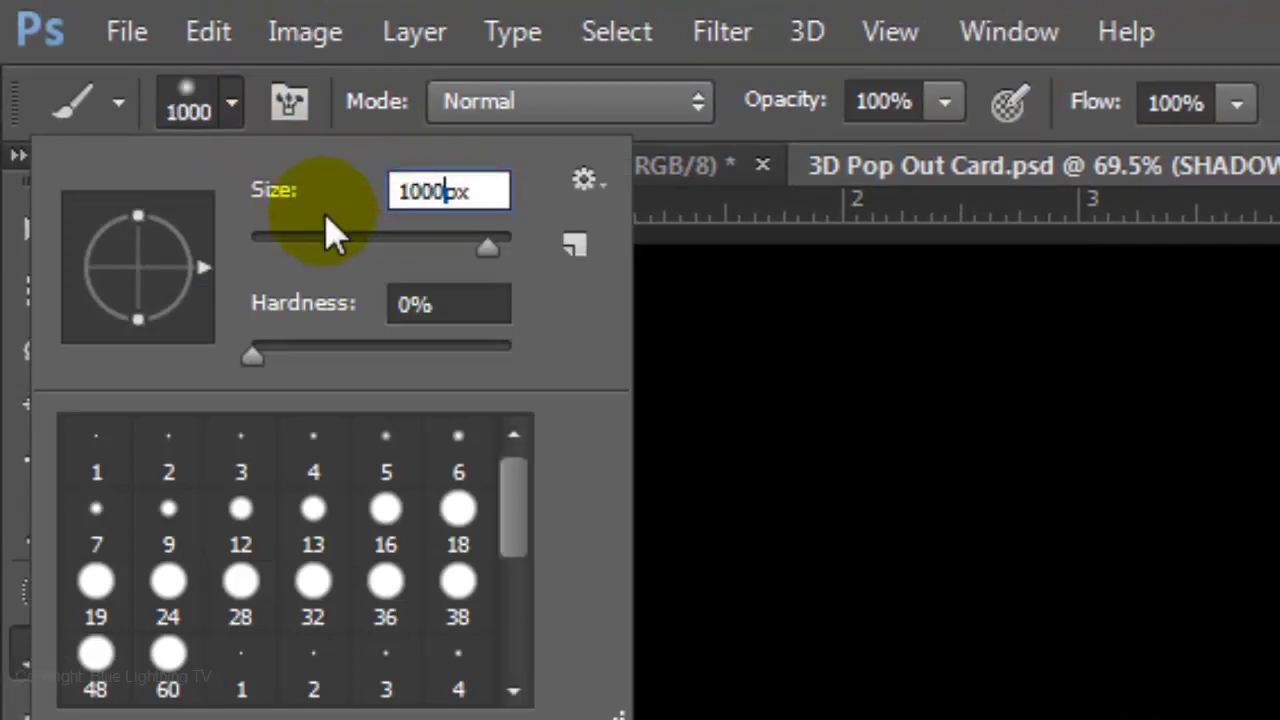
pyautogui.press('Return')
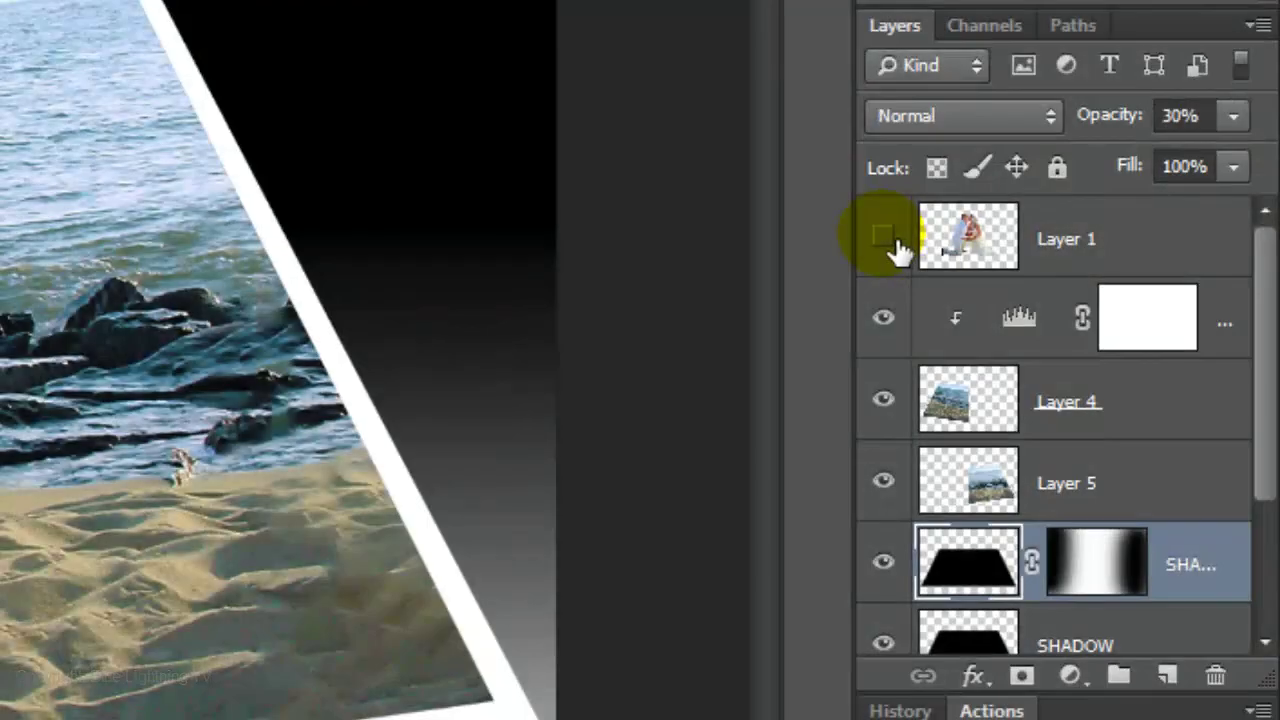
# Step: Show and activate Layer 1, and move the couple slightly upward over the card's fold
pyautogui.click(968, 238)
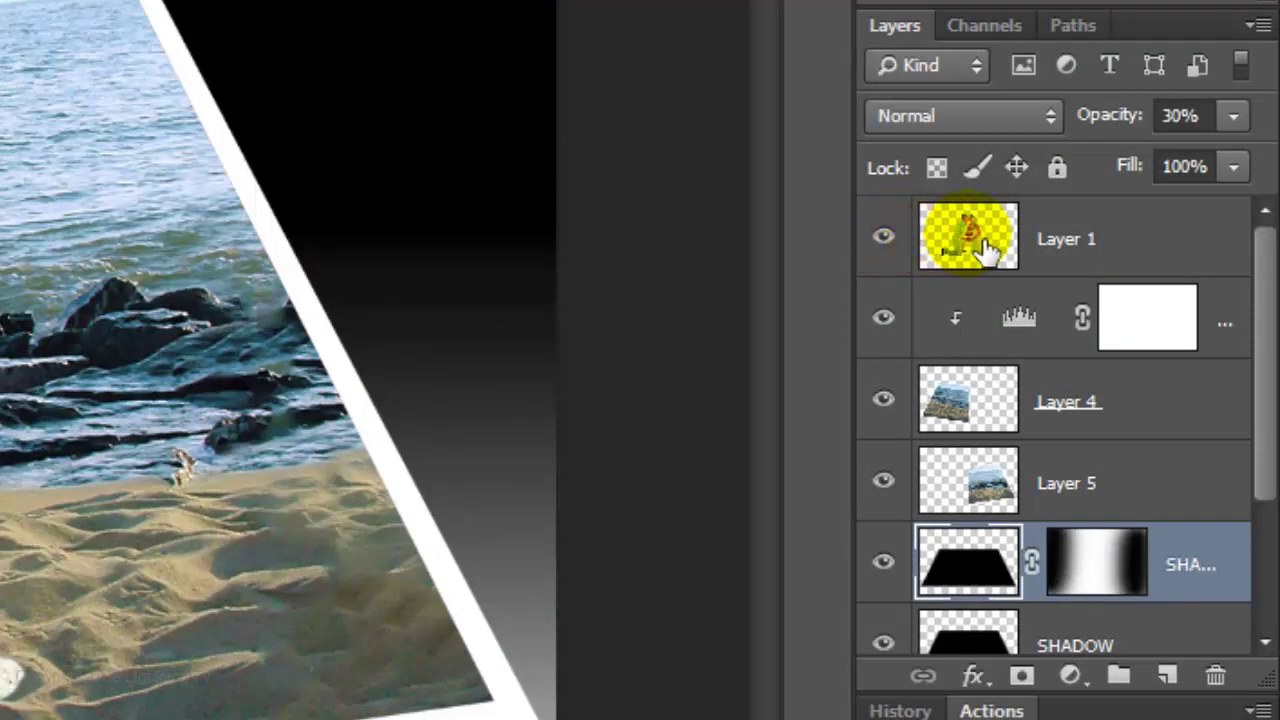
pyautogui.press('v')
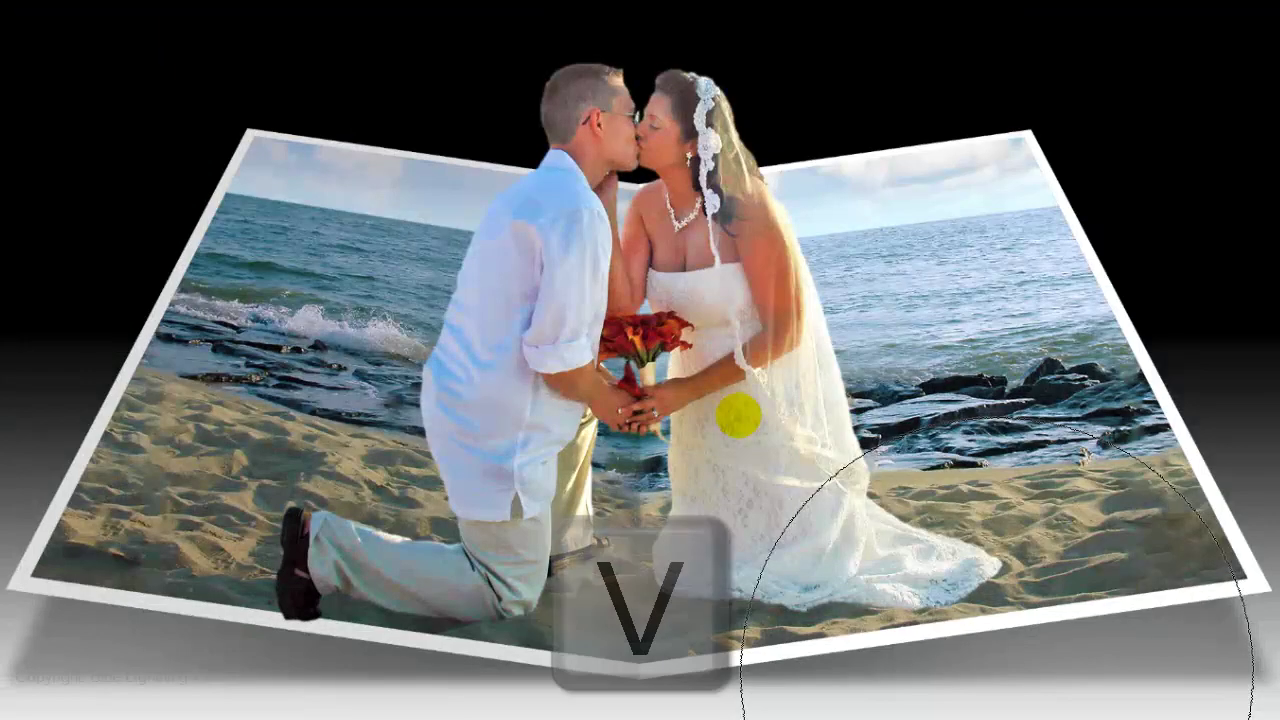
pyautogui.moveTo(739, 415); pyautogui.dragTo(744, 381)
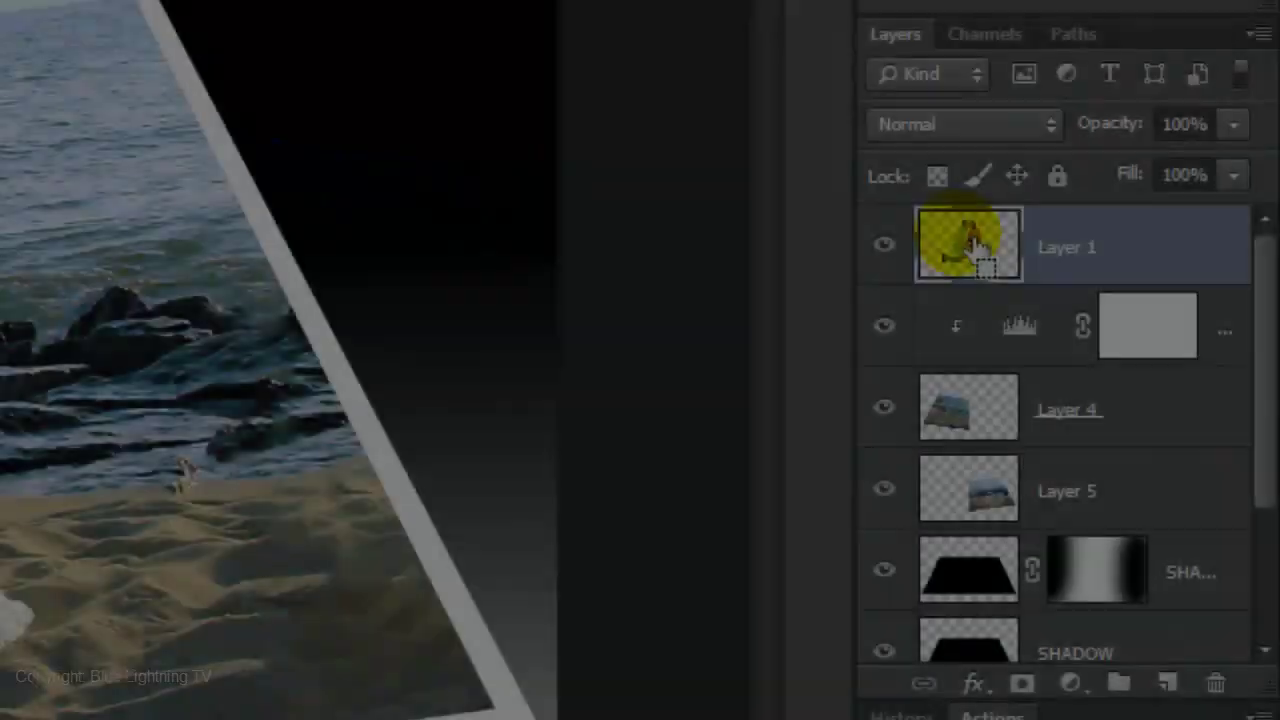
# Step: On a new layer directly below Layer 1, fill the couple's outline, feathered by 10 pixels, with black and deselect
pyautogui.keyDown('ctrl'); pyautogui.click(968, 242); pyautogui.keyUp('ctrl')
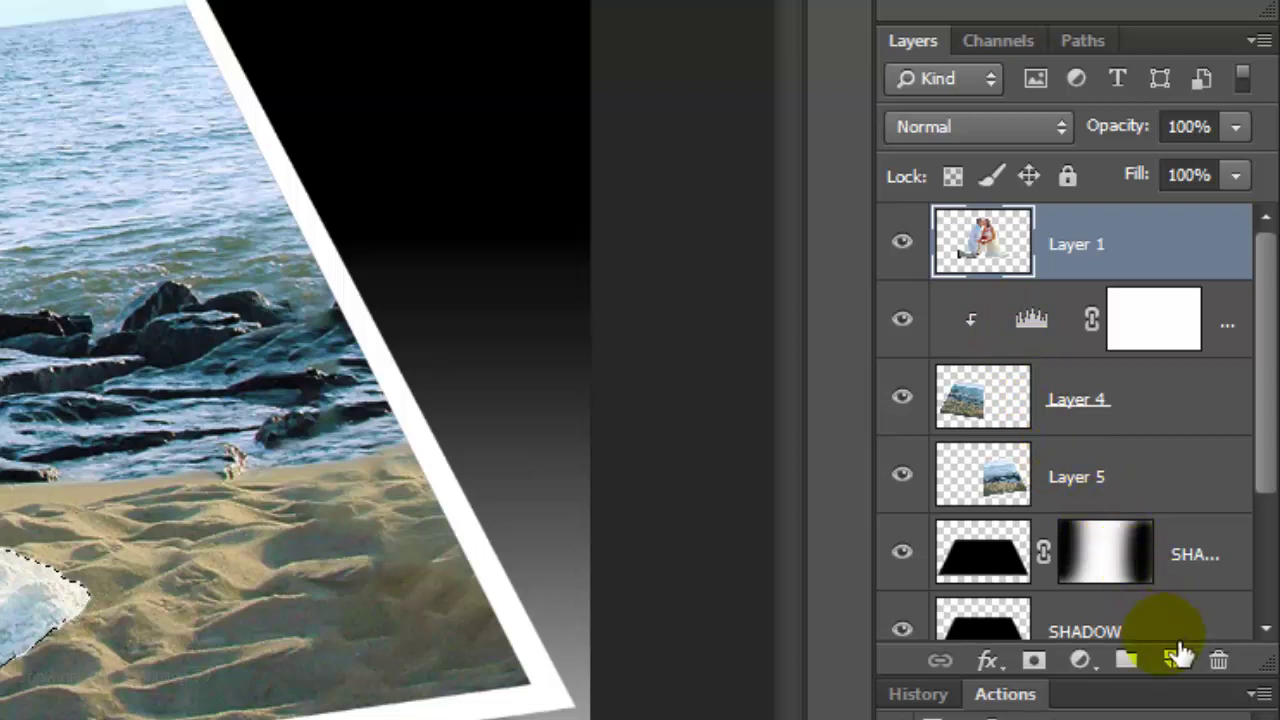
pyautogui.keyDown('ctrl'); pyautogui.click(1190, 664); pyautogui.keyUp('ctrl')
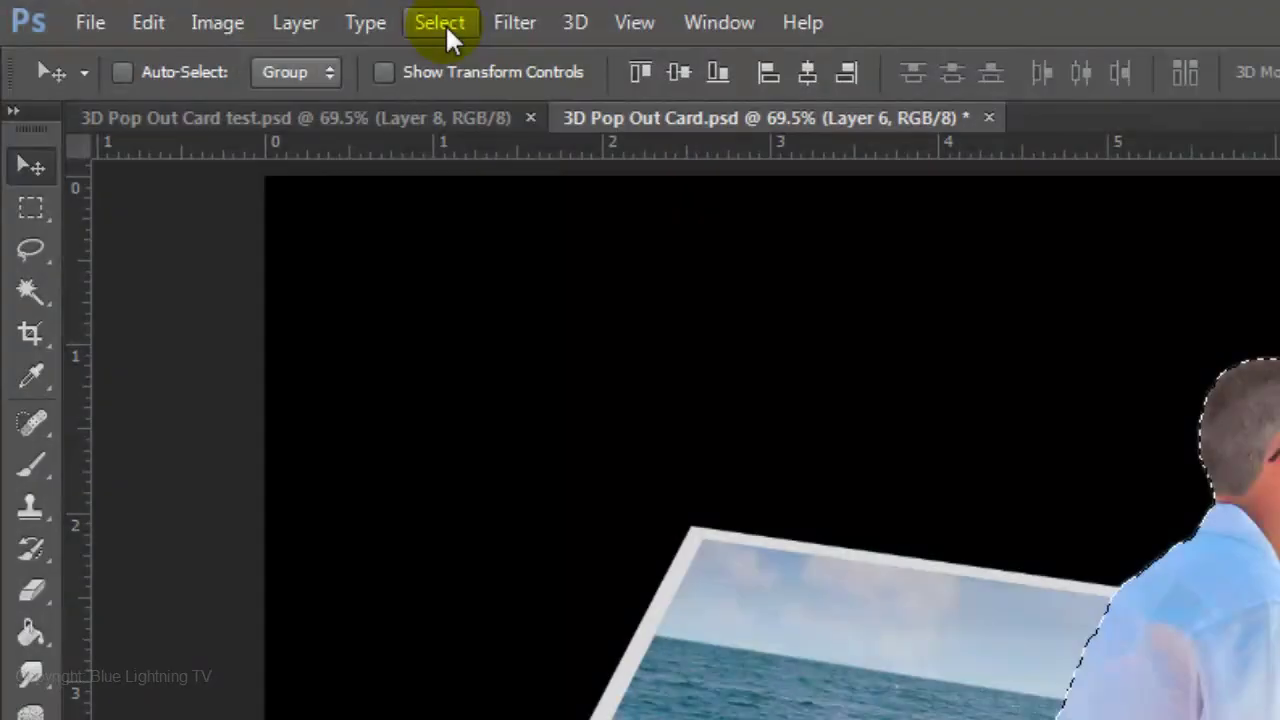
pyautogui.click(445, 23)
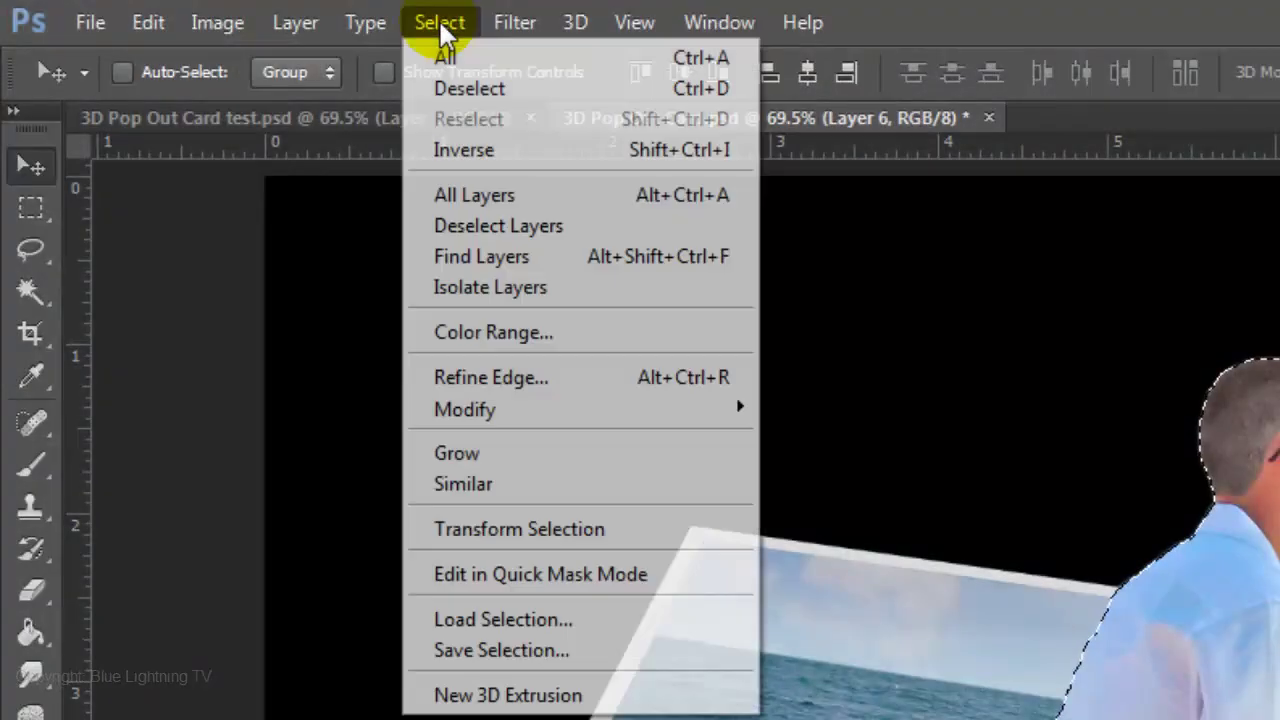
pyautogui.moveTo(527, 410)
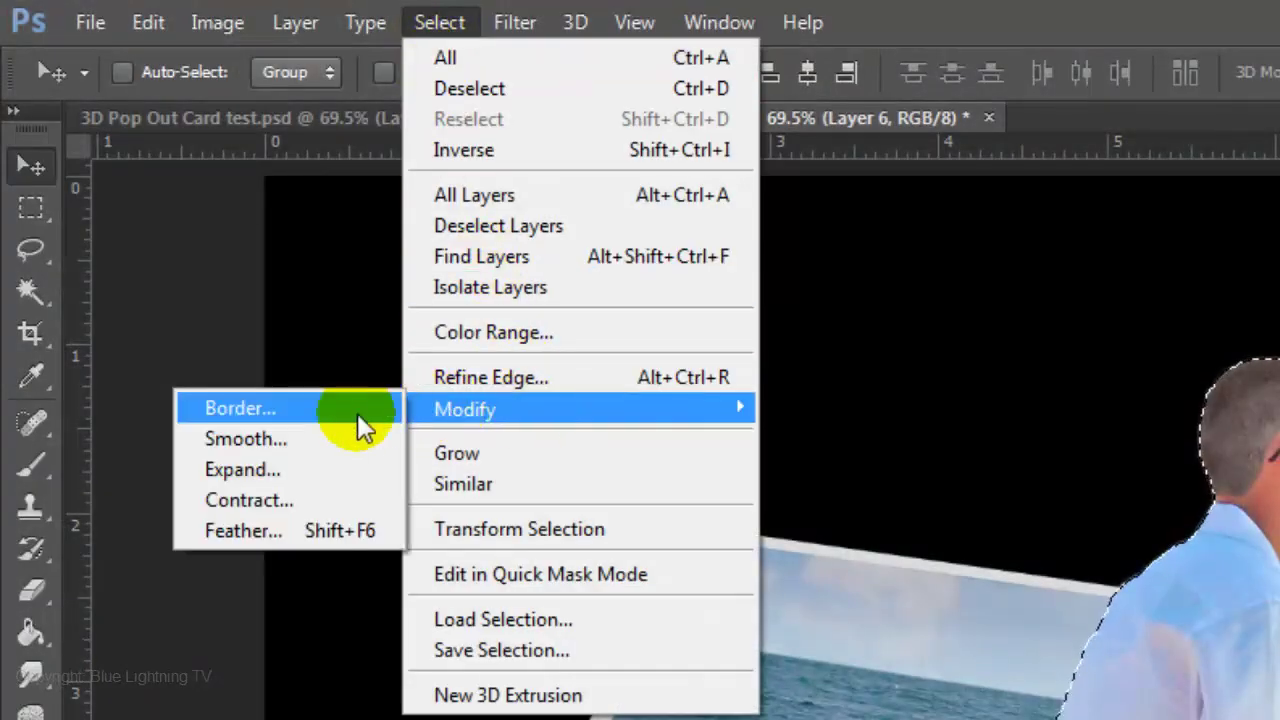
pyautogui.click(269, 530)
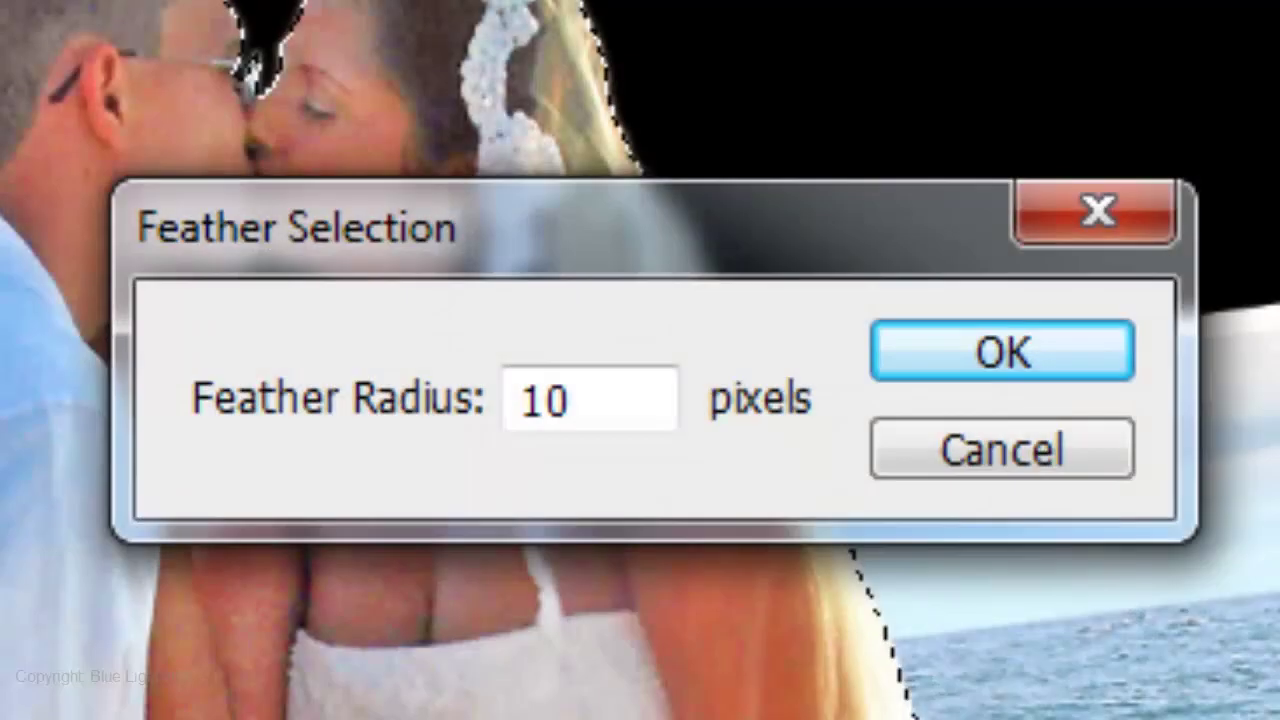
pyautogui.click(1004, 356)
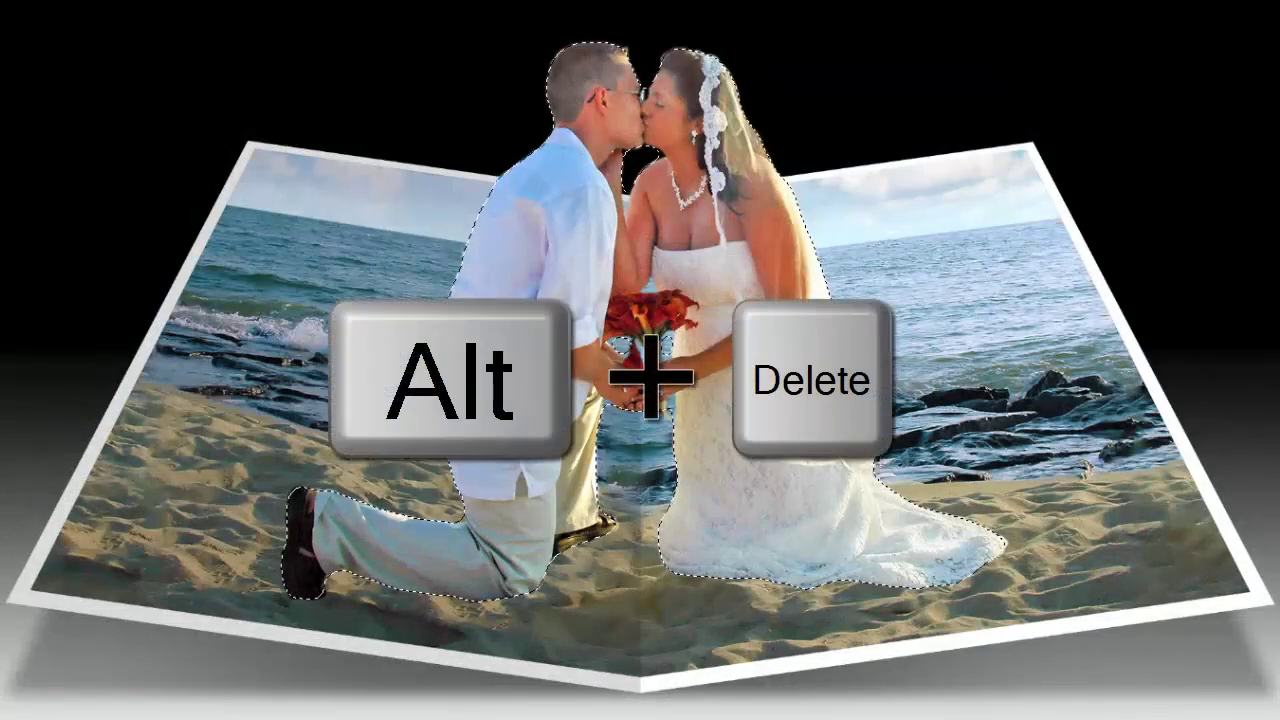
pyautogui.hotkey('ctrl', 'd')
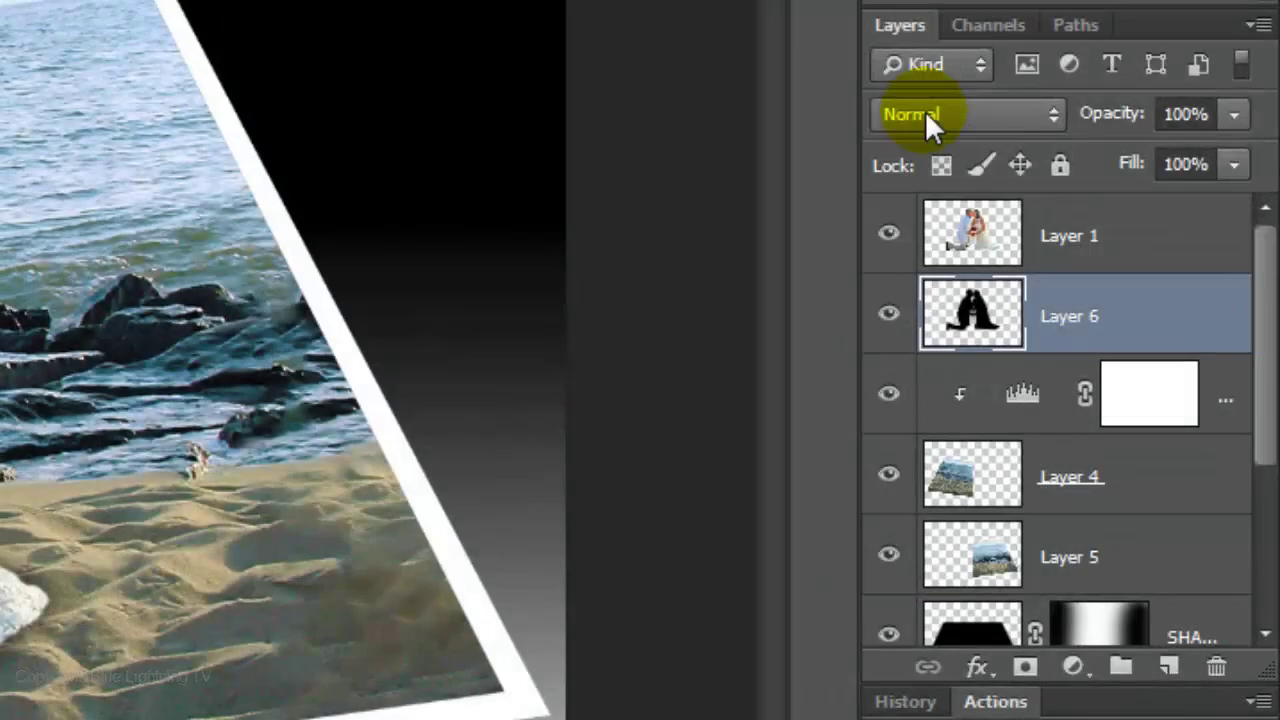
# Step: Set the couple's black silhouette layer to Multiply blending at 30% opacity
pyautogui.click(925, 111)
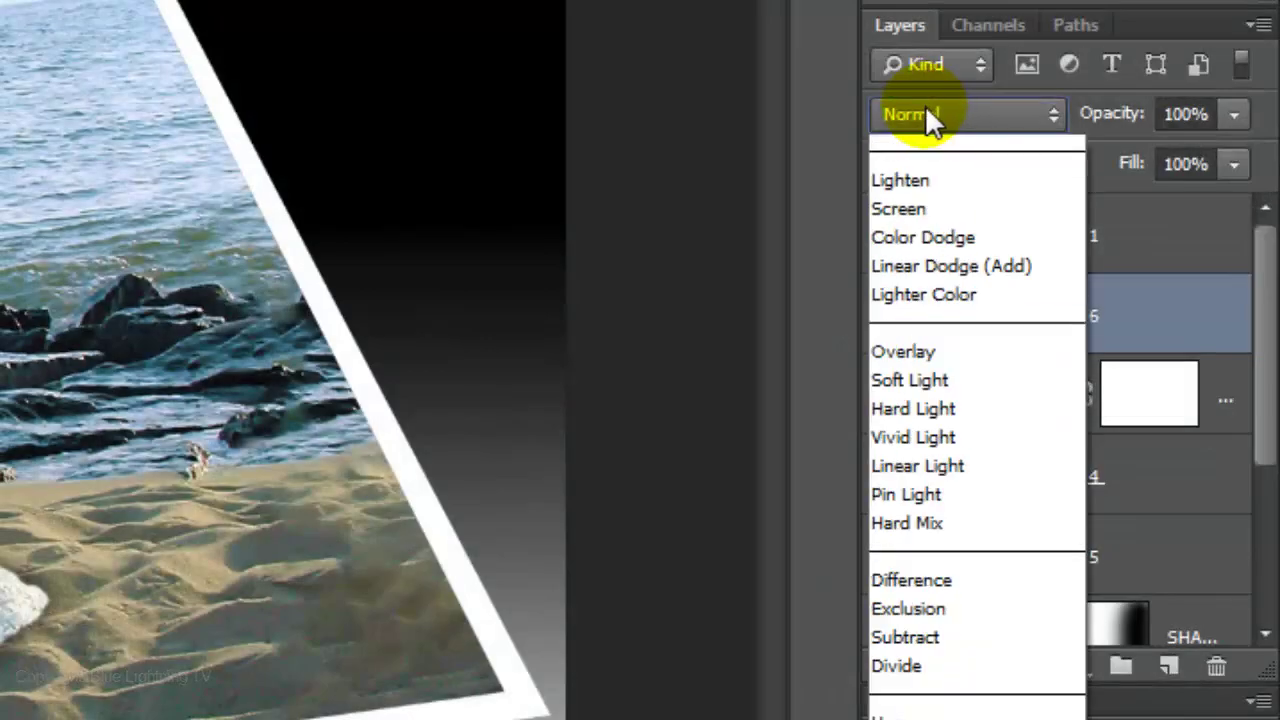
pyautogui.click(914, 265)
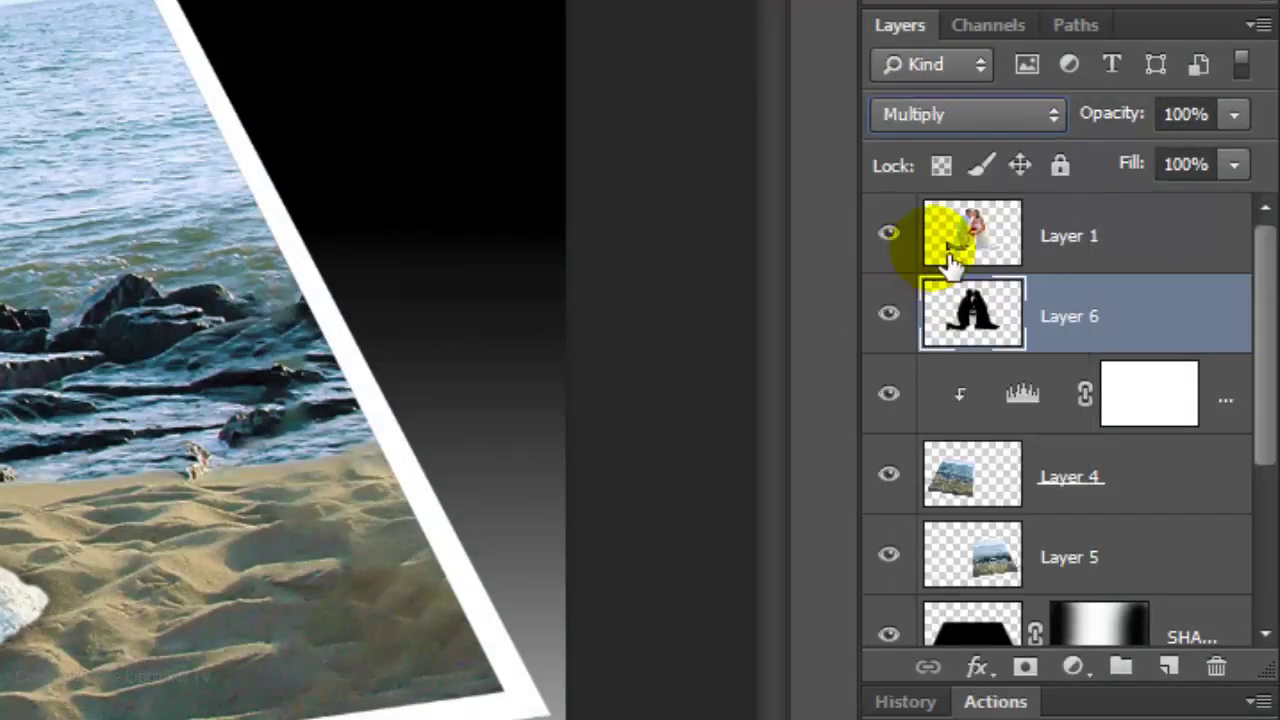
pyautogui.click(1190, 118)
pyautogui.write('30')
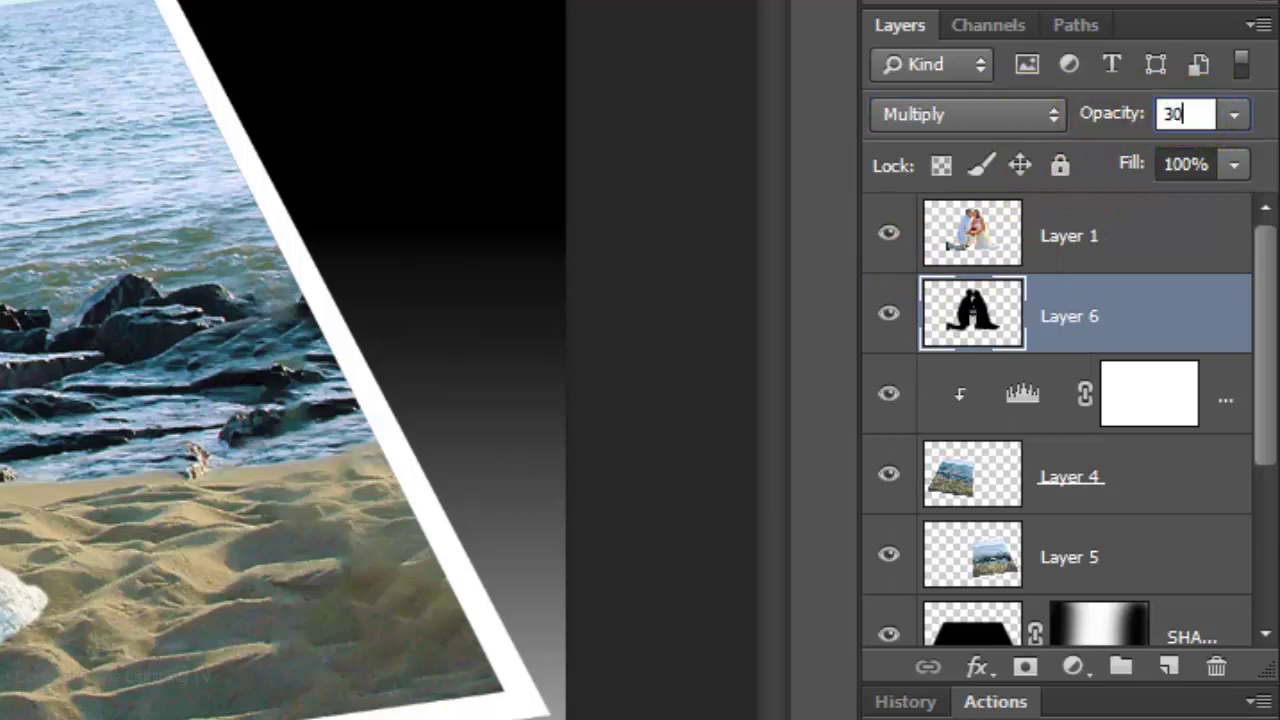
pyautogui.press('Return')
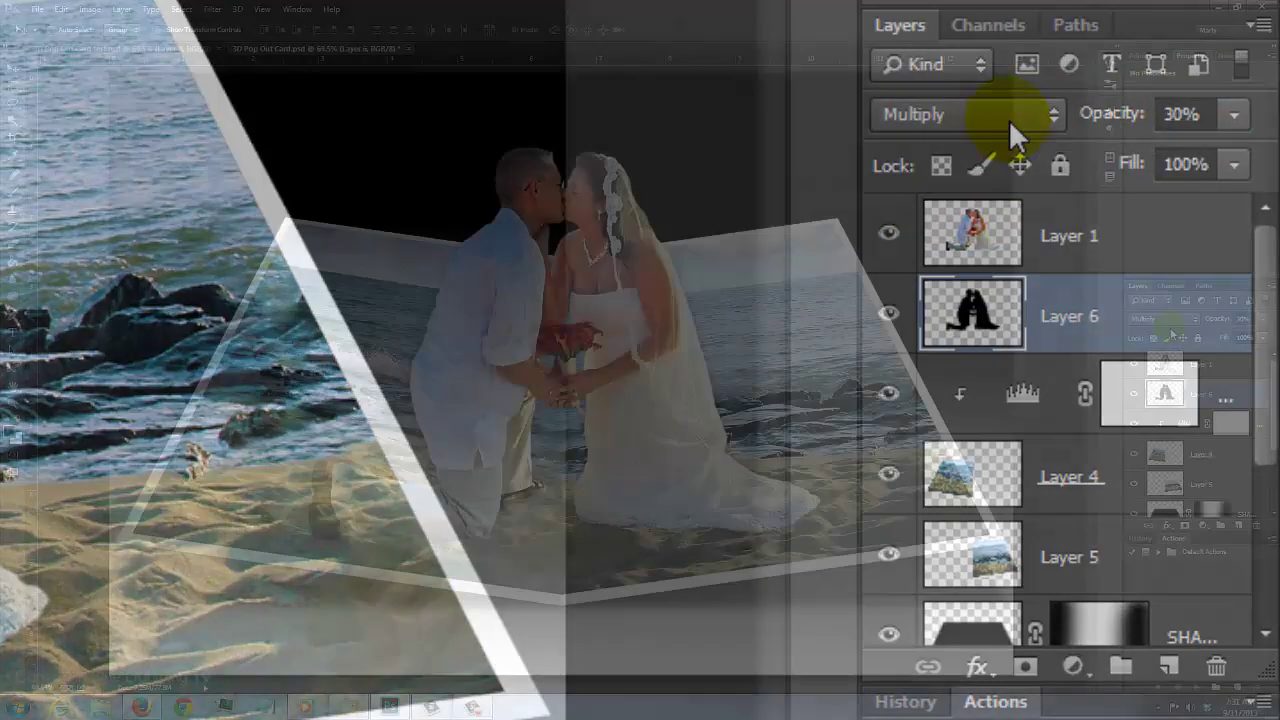
# Step: Show the guides, then marquee the canvas area left of the centre guide and copy that half of Layer 6's silhouette to a new layer
pyautogui.hotkey('ctrl', 'h')
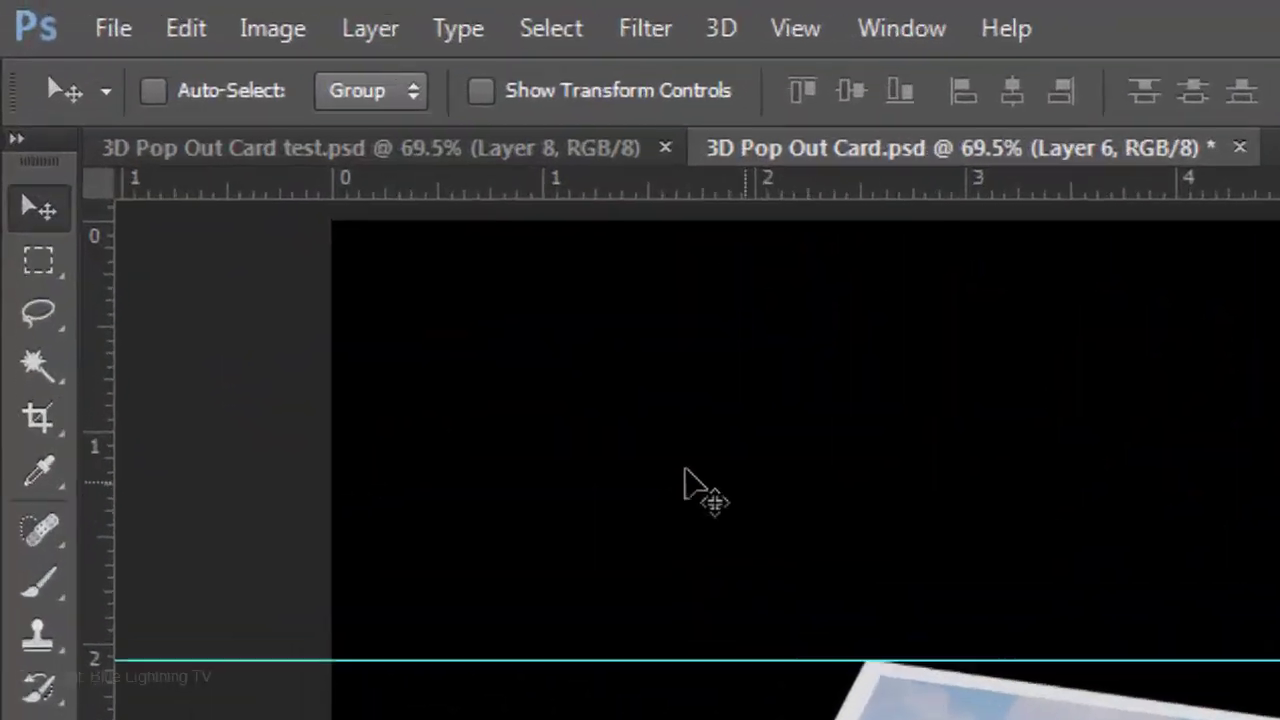
pyautogui.click(38, 260)
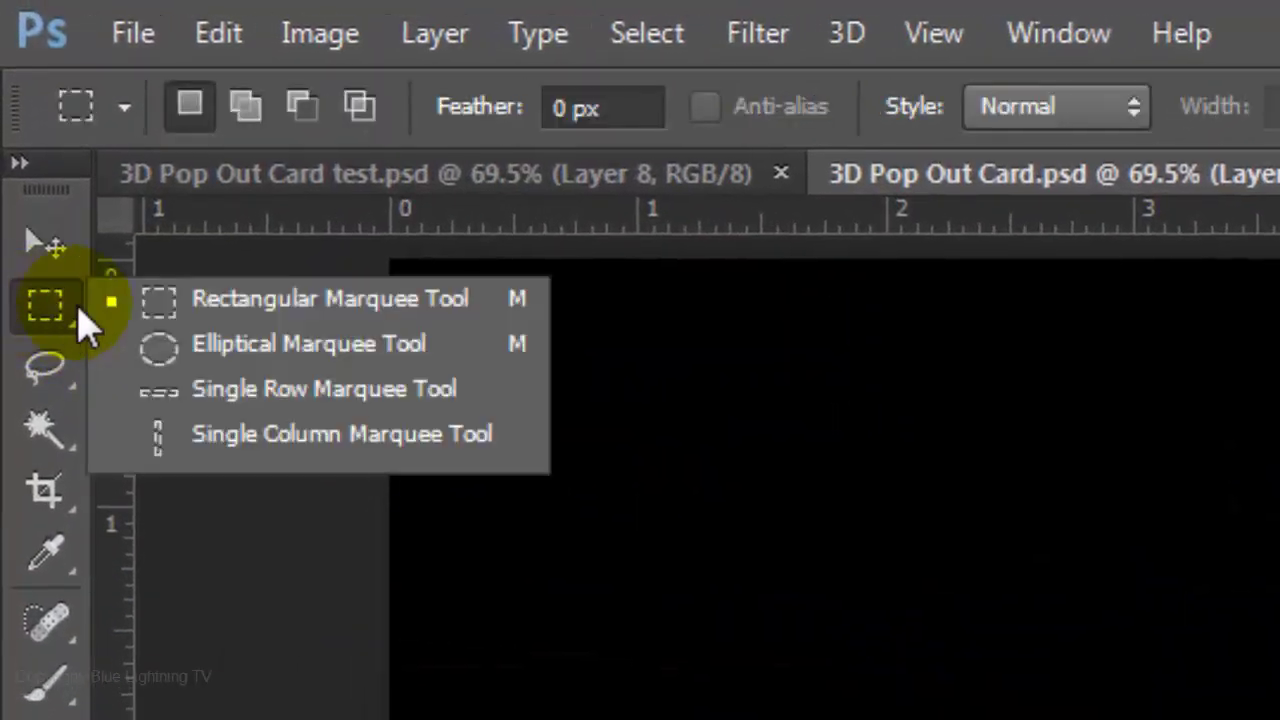
pyautogui.click(210, 318)
pyautogui.moveTo(391, 261); pyautogui.dragTo(1279, 719)
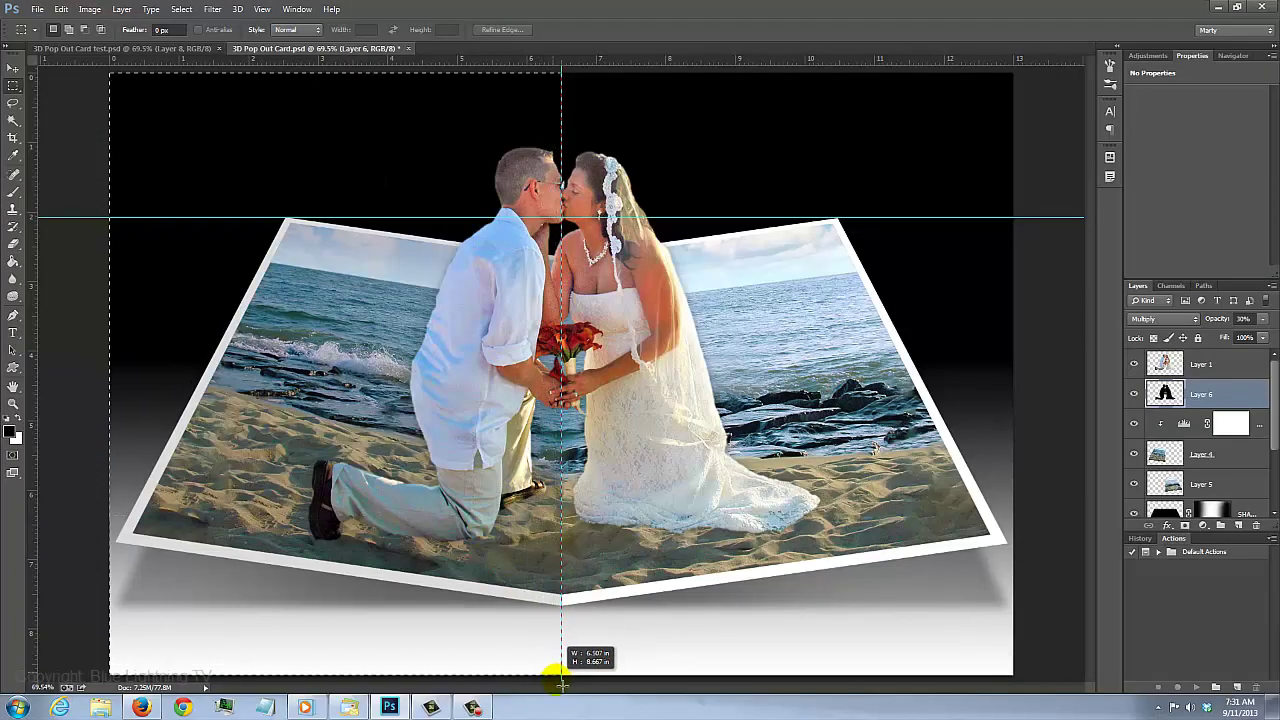
pyautogui.moveTo(561, 677); pyautogui.dragTo(563, 676)
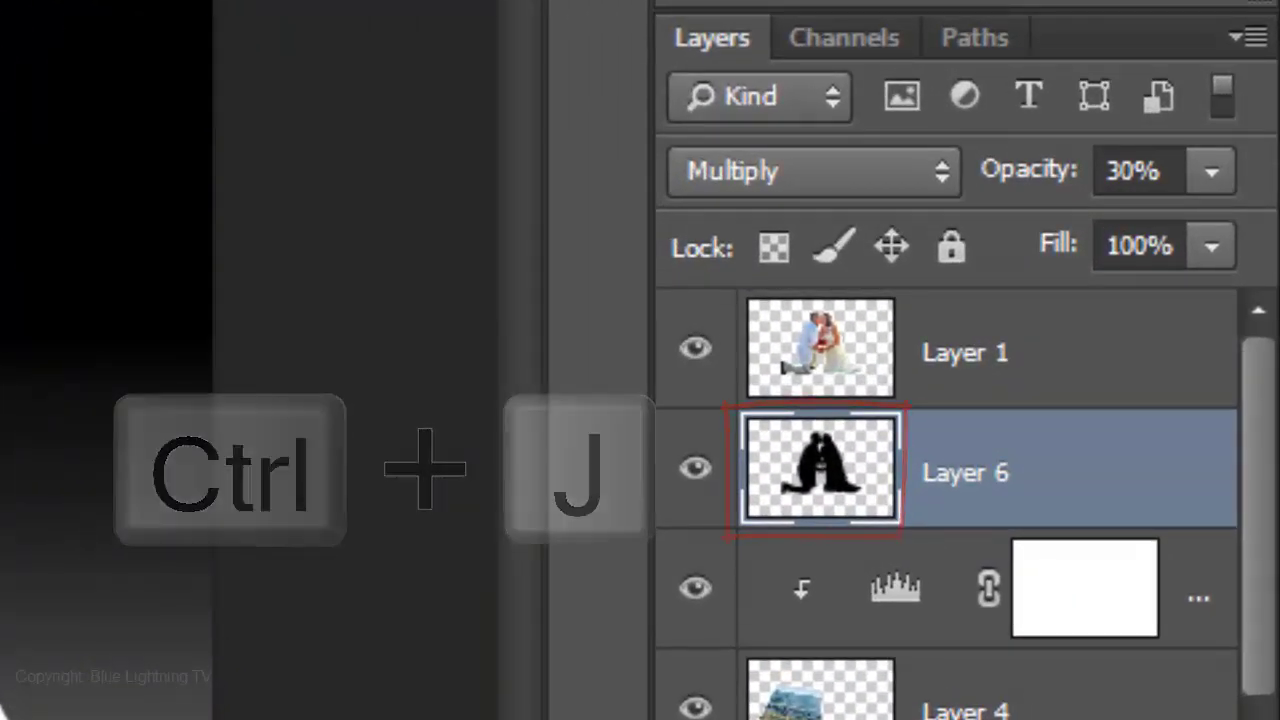
pyautogui.hotkey('ctrl', 'j')
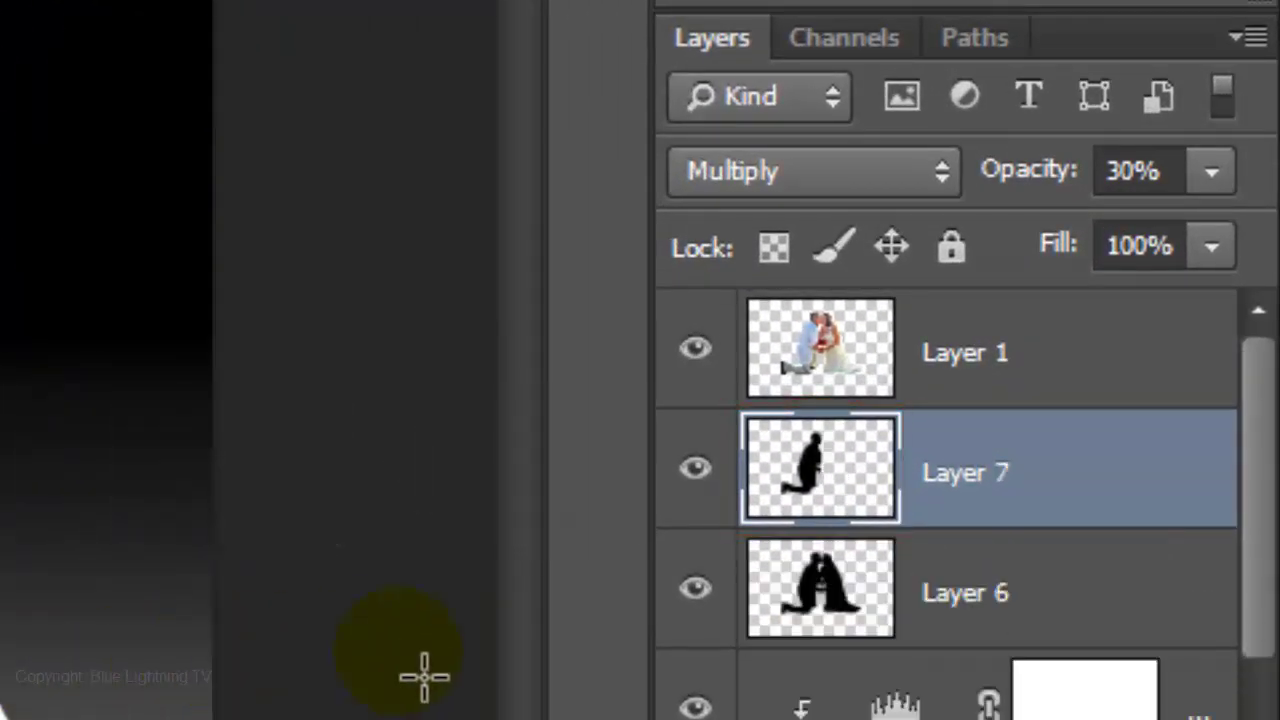
# Step: Activate Layer 6 and copy the silhouette half right of the centre guide to its own new layer
pyautogui.click(830, 605)
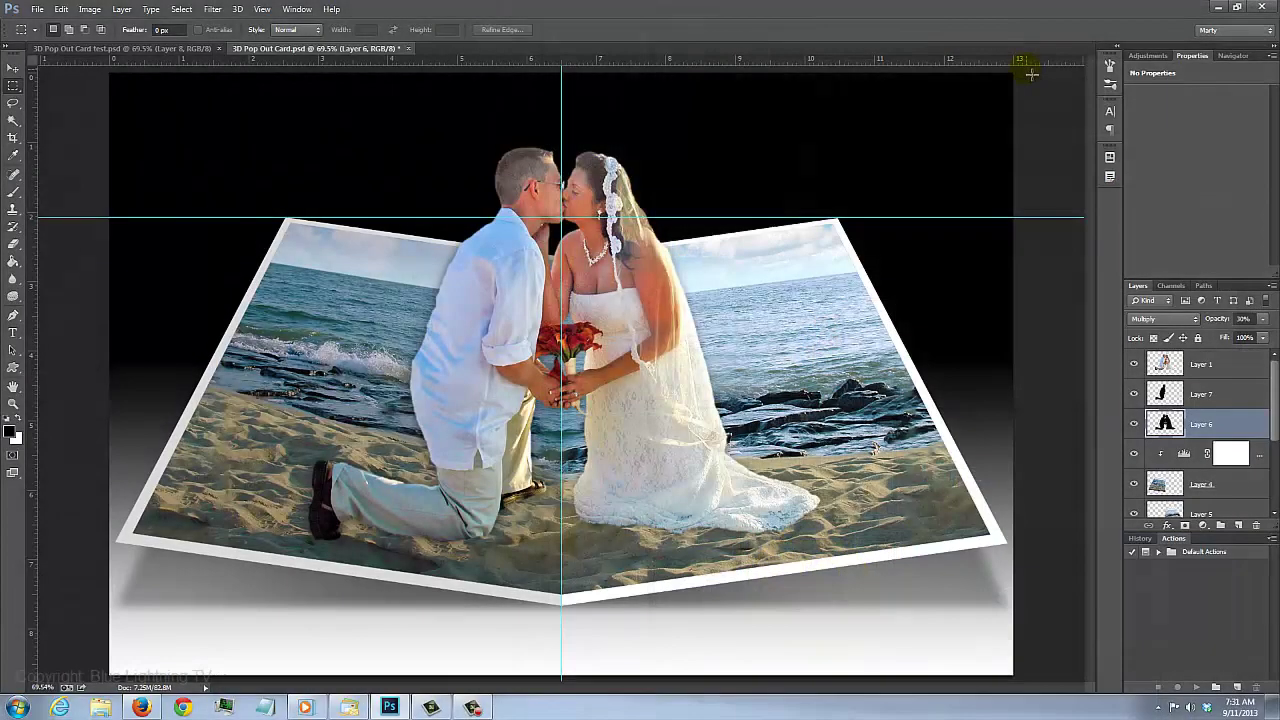
pyautogui.moveTo(1013, 73); pyautogui.dragTo(566, 697)
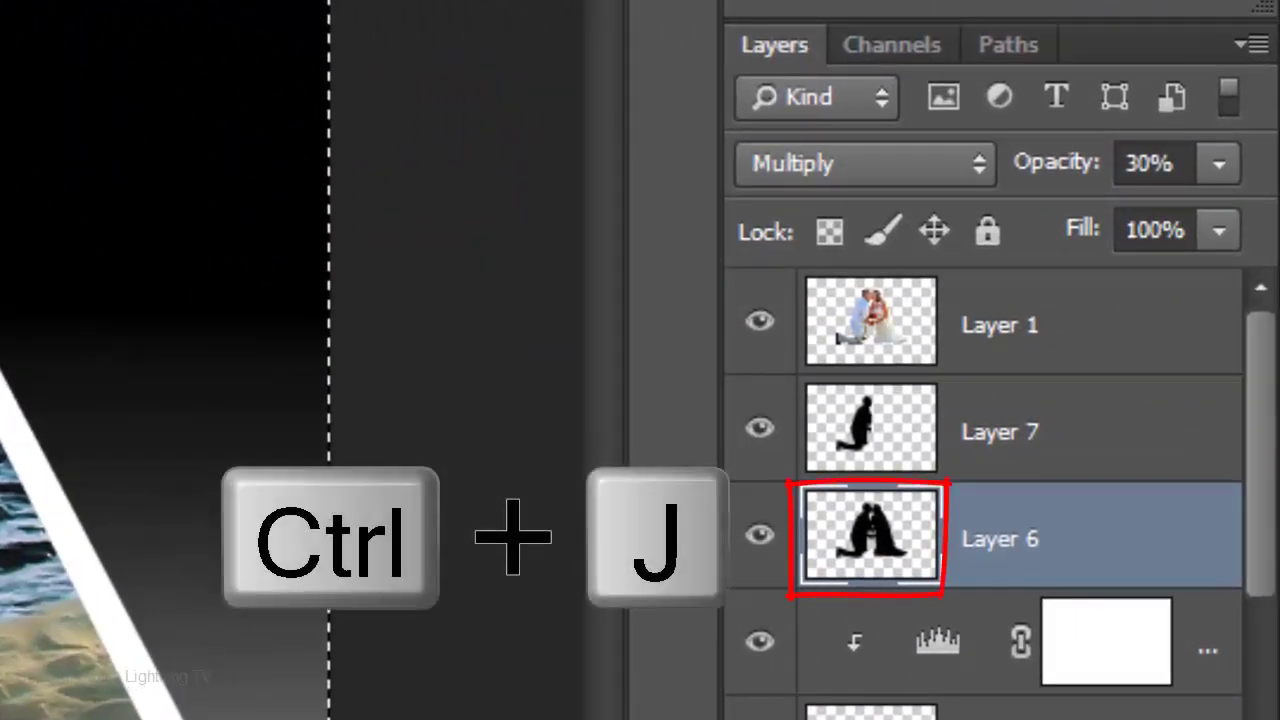
pyautogui.hotkey('ctrl', 'j')
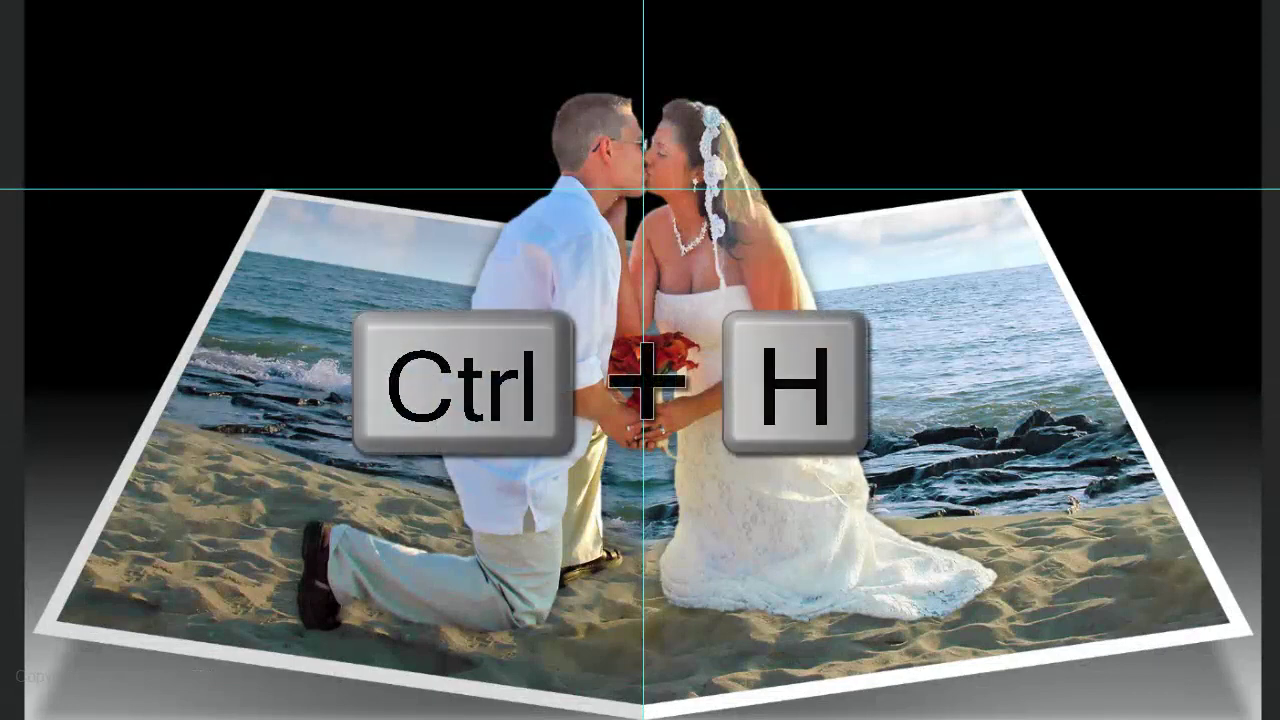
# Step: Hide the guides and skew the bride's silhouette shadow about 19° so it leans right, with its base shifted slightly left
pyautogui.hotkey('ctrl', 'h')
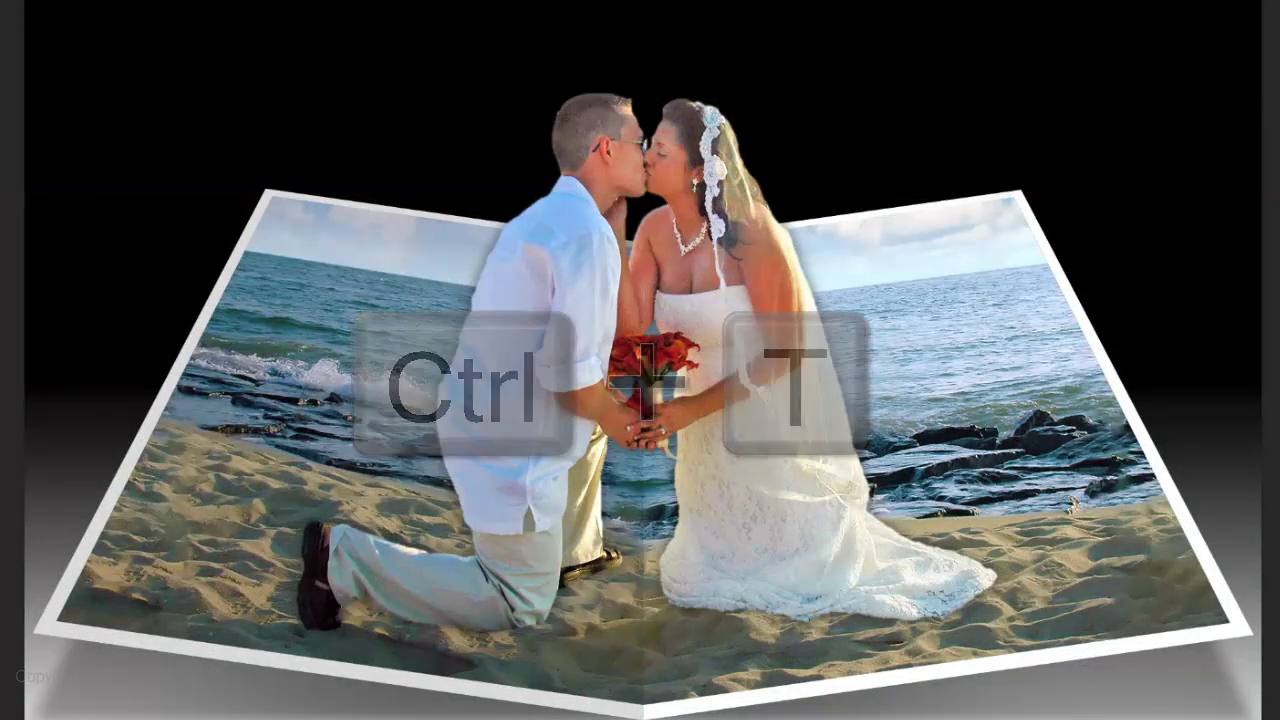
pyautogui.hotkey('ctrl', 't')
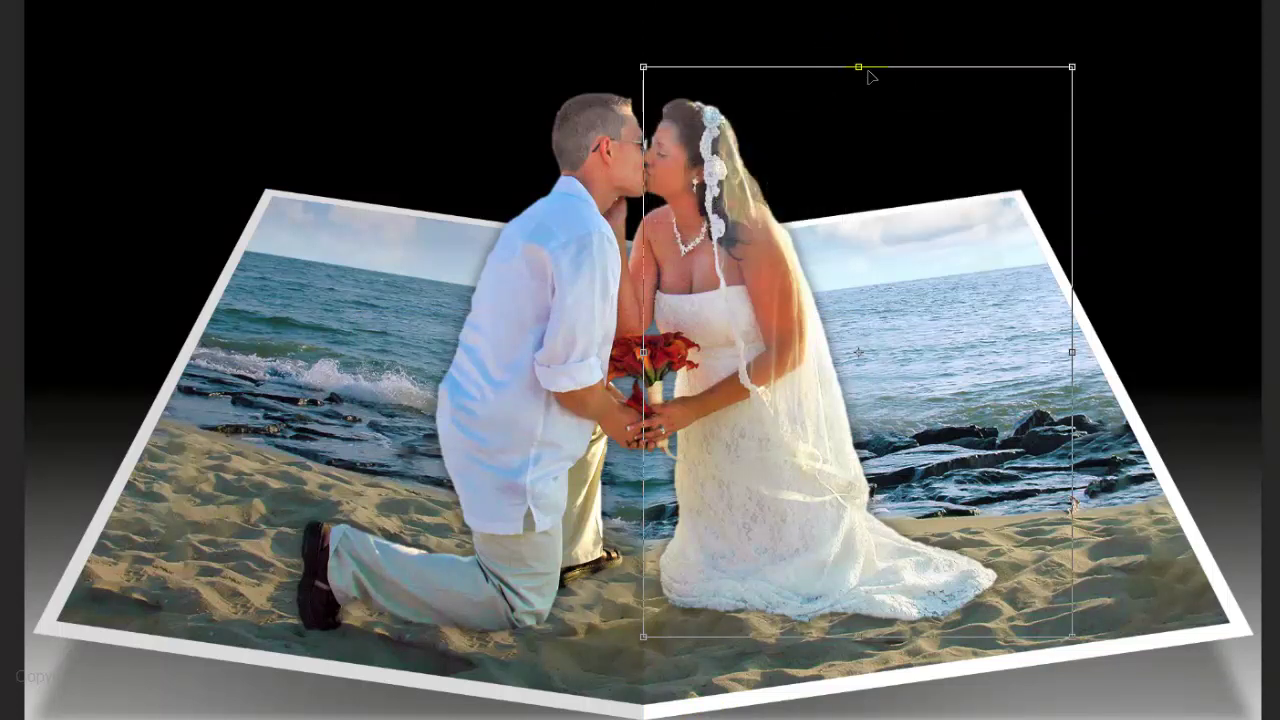
pyautogui.moveTo(869, 76); pyautogui.dragTo(1040, 94)
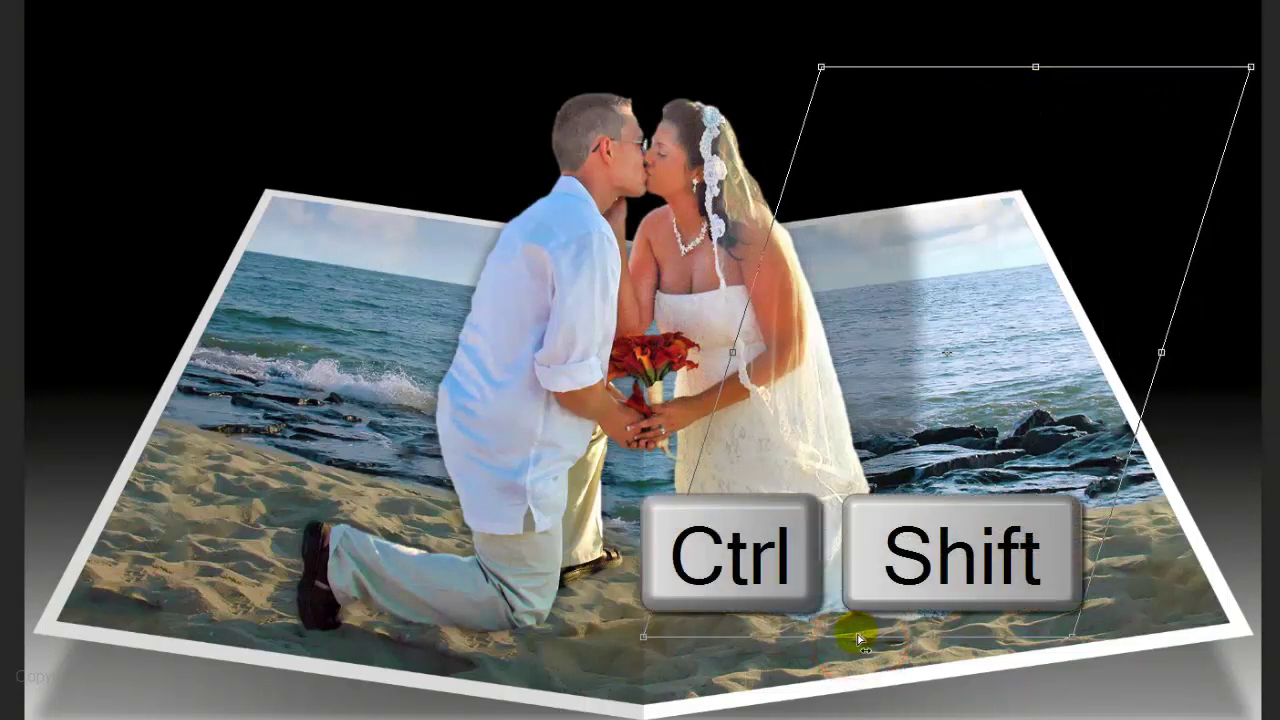
pyautogui.moveTo(858, 640); pyautogui.dragTo(840, 646)
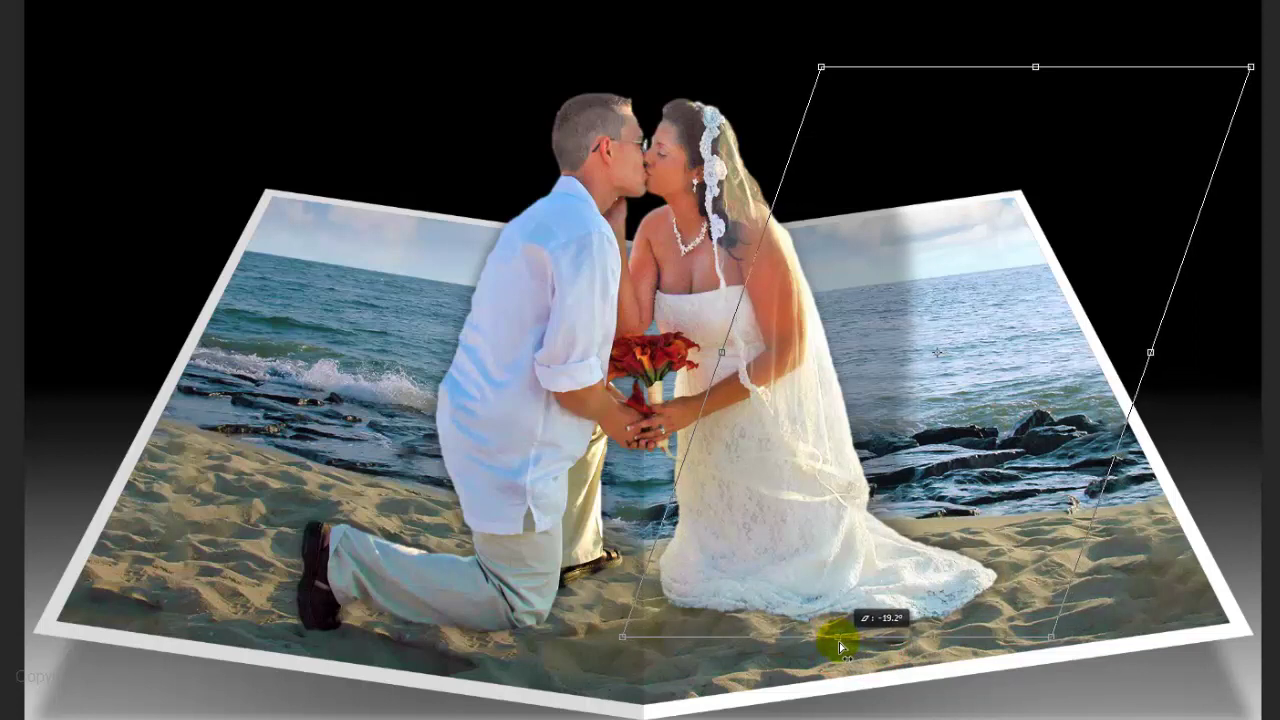
pyautogui.press('Return')
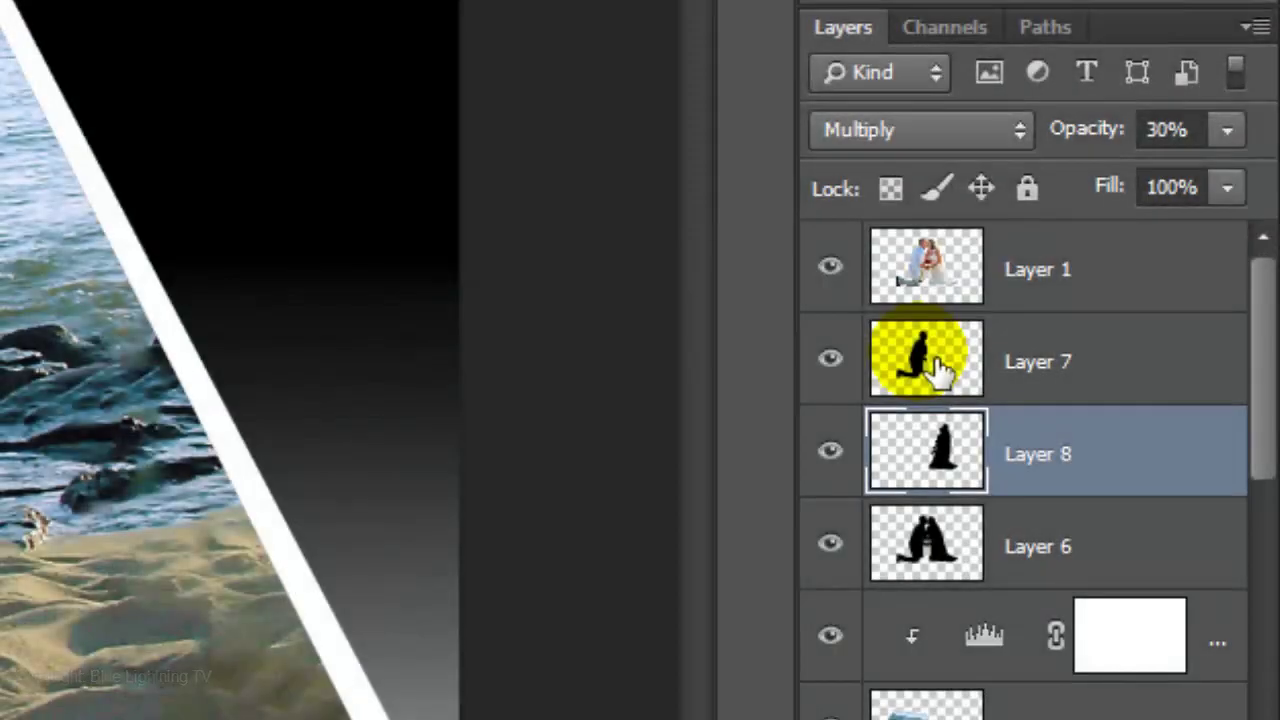
# Step: Activate Layer 7 and skew the groom's silhouette shadow so it leans left, with its base adjusted slightly right
pyautogui.click(940, 362)
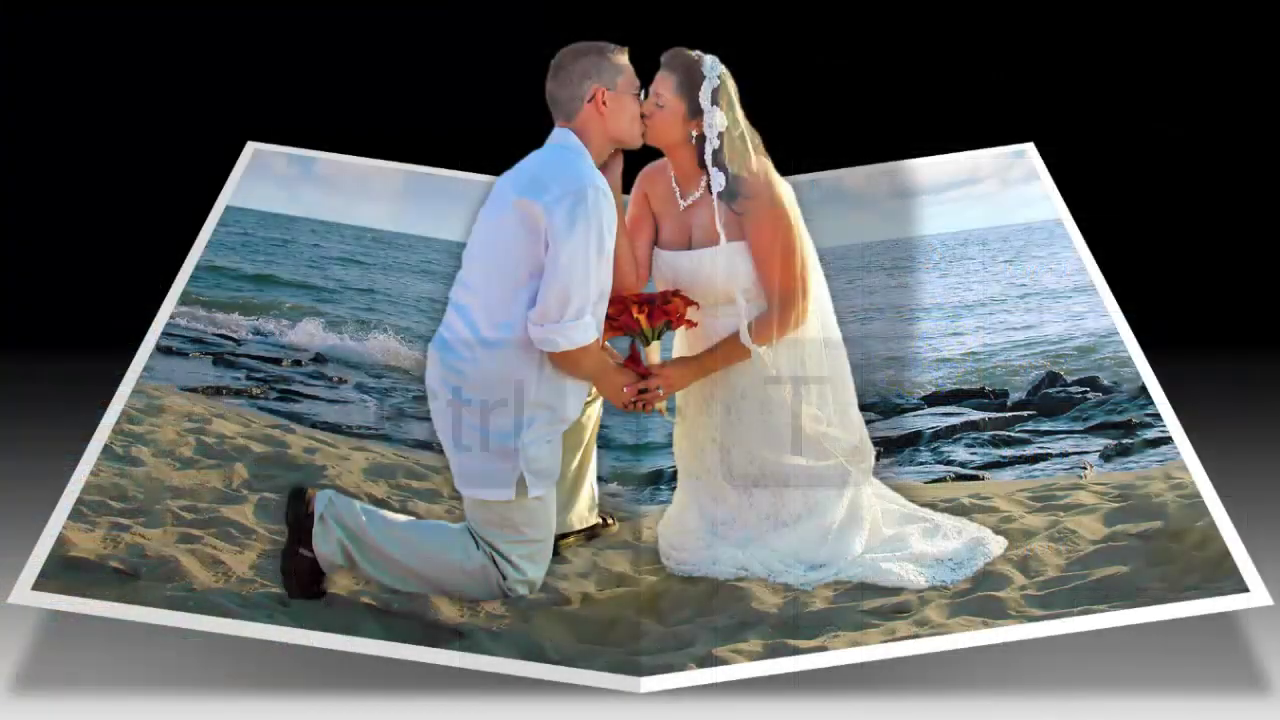
pyautogui.hotkey('ctrl', 't')
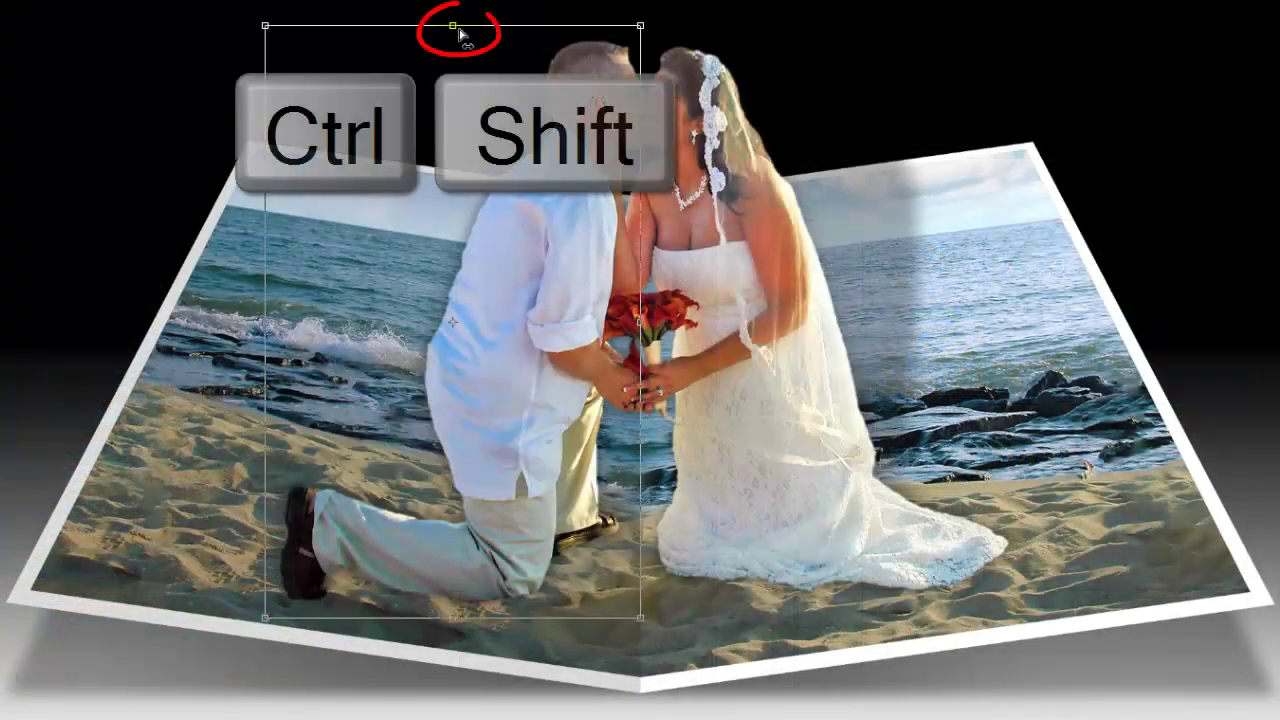
pyautogui.moveTo(449, 34); pyautogui.dragTo(297, 33)
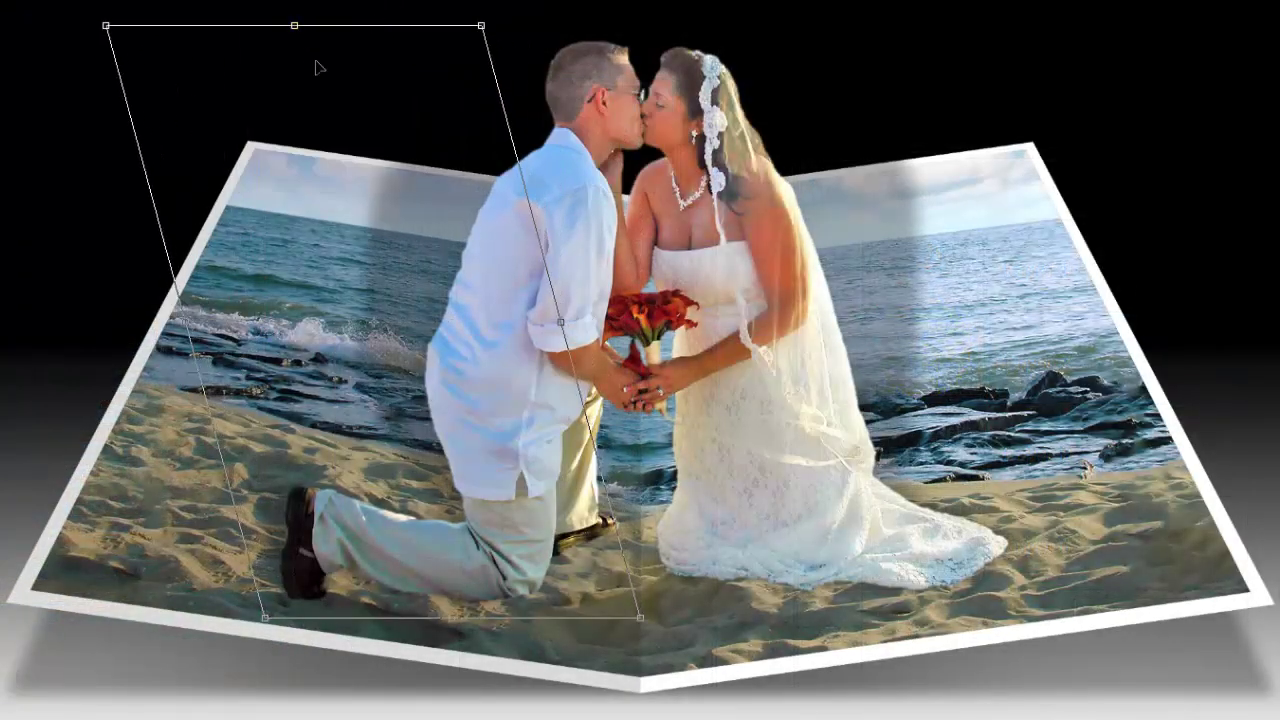
pyautogui.moveTo(452, 615); pyautogui.dragTo(463, 609)
pyautogui.press('Return')
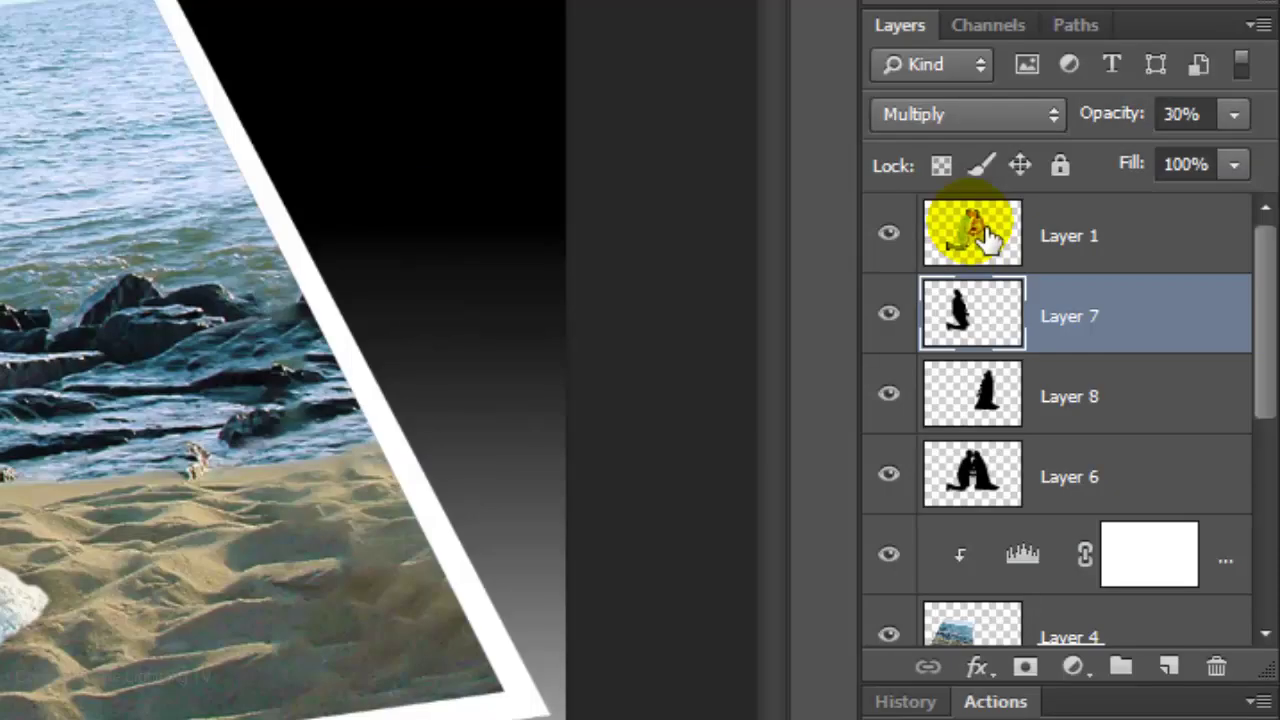
# Step: Activate Layer 1 and load the couple's outline as a selection
pyautogui.click(990, 238)
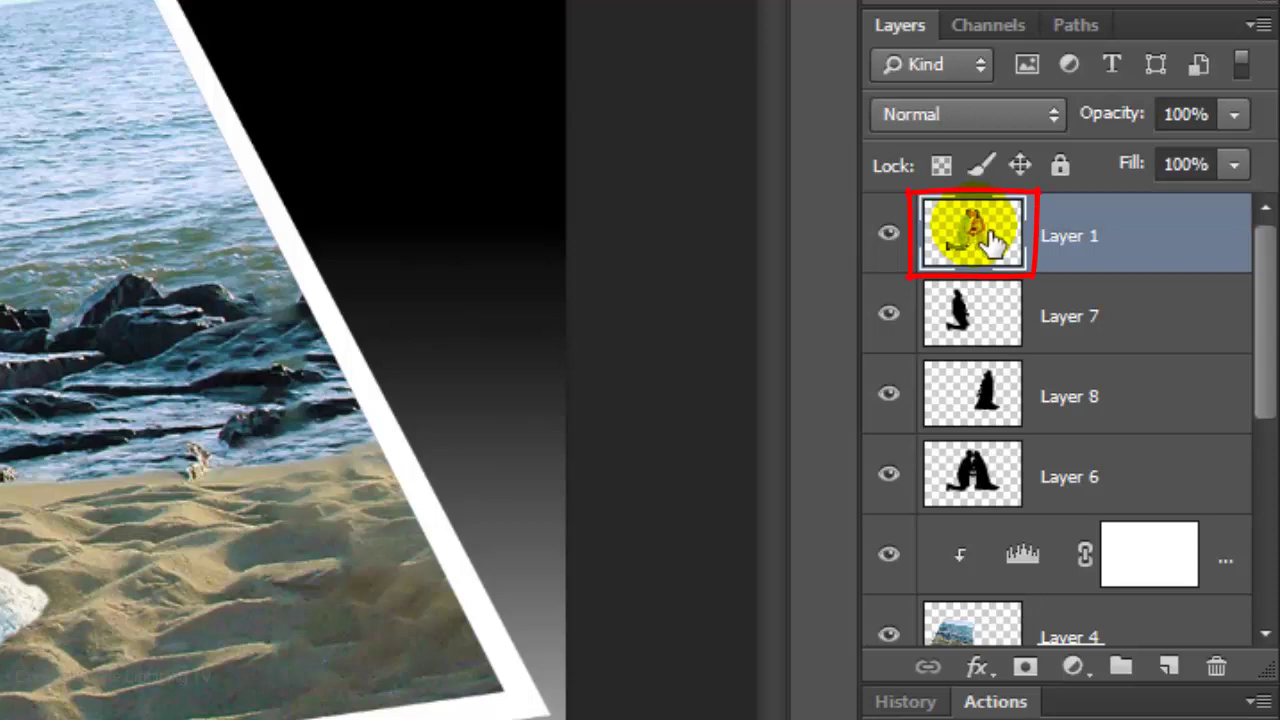
pyautogui.press('ctrl')
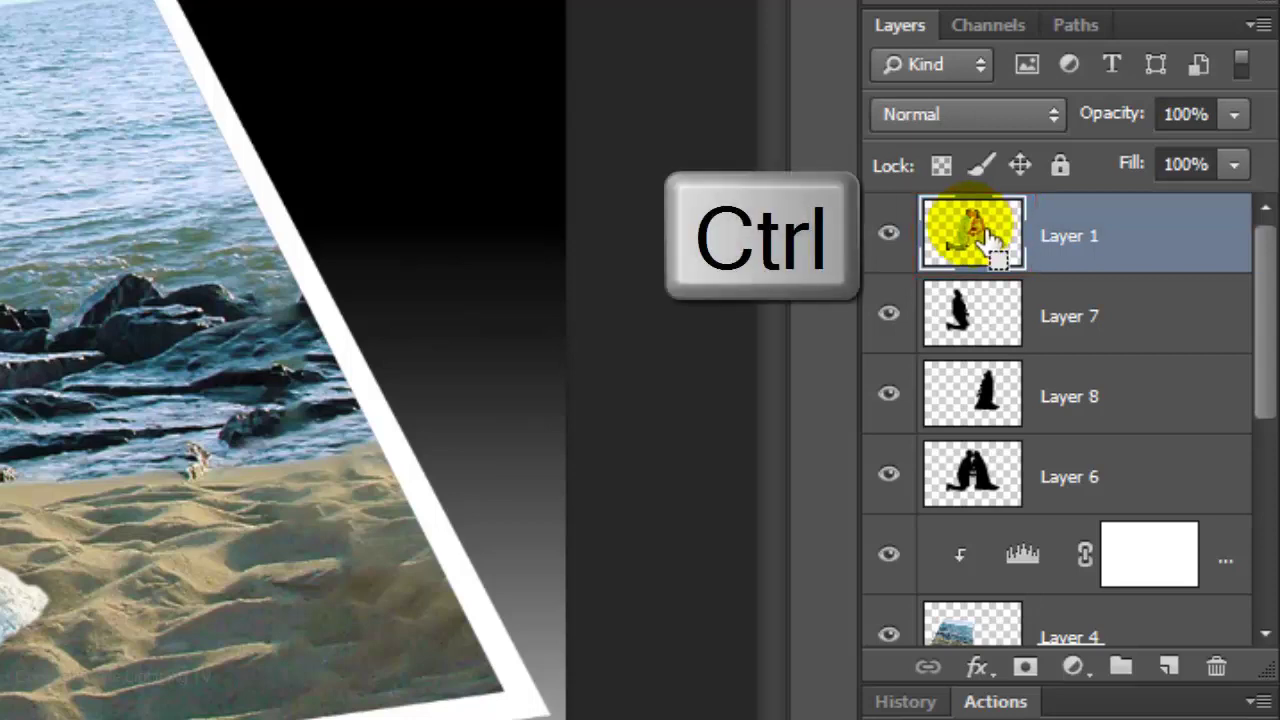
pyautogui.keyDown('ctrl'); pyautogui.click(990, 238); pyautogui.keyUp('ctrl')
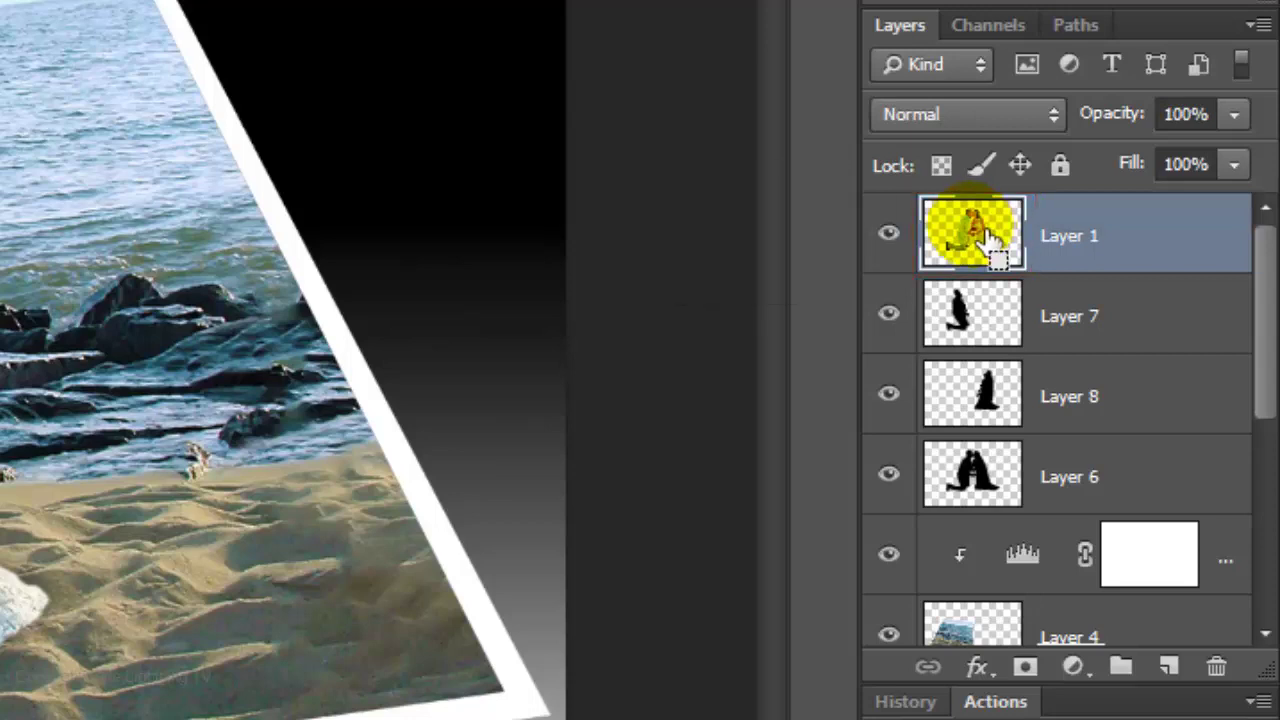
pyautogui.click(1027, 667)
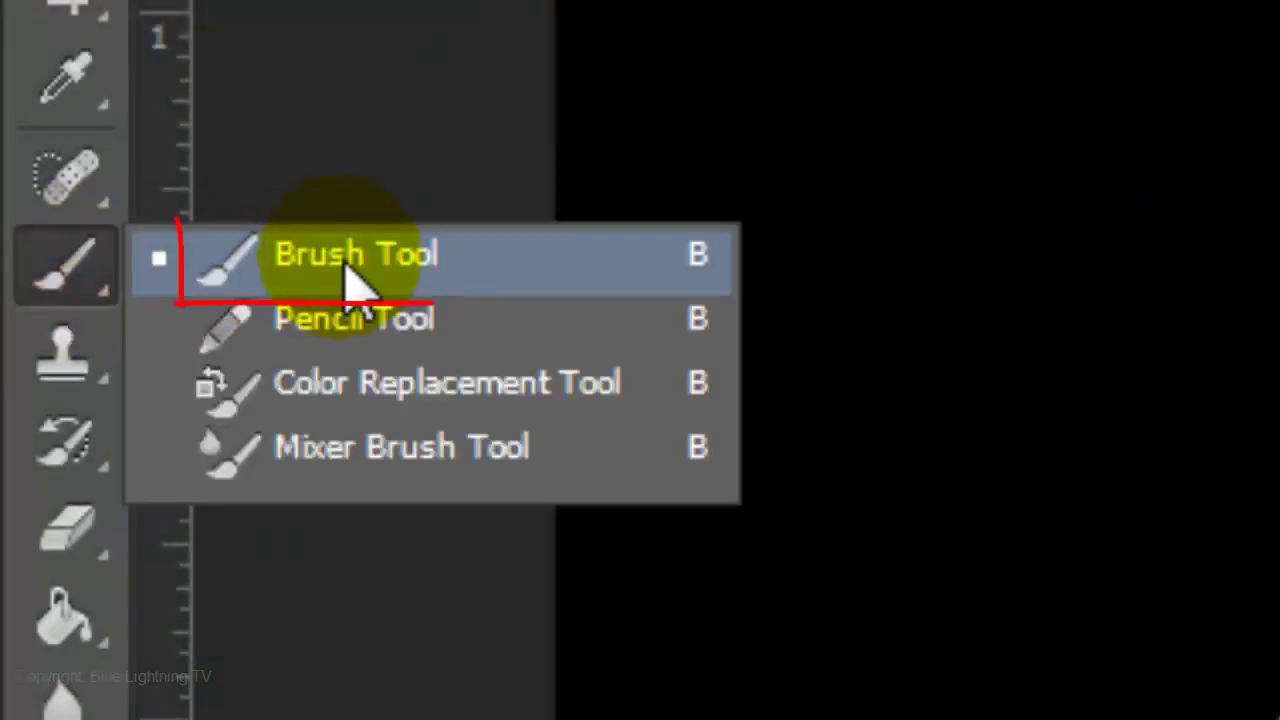
# Step: Set up the Brush tool with a 400 px soft tip, Linear Dodge (Add) mode and 10% opacity
pyautogui.click(350, 270)
pyautogui.click(200, 95)
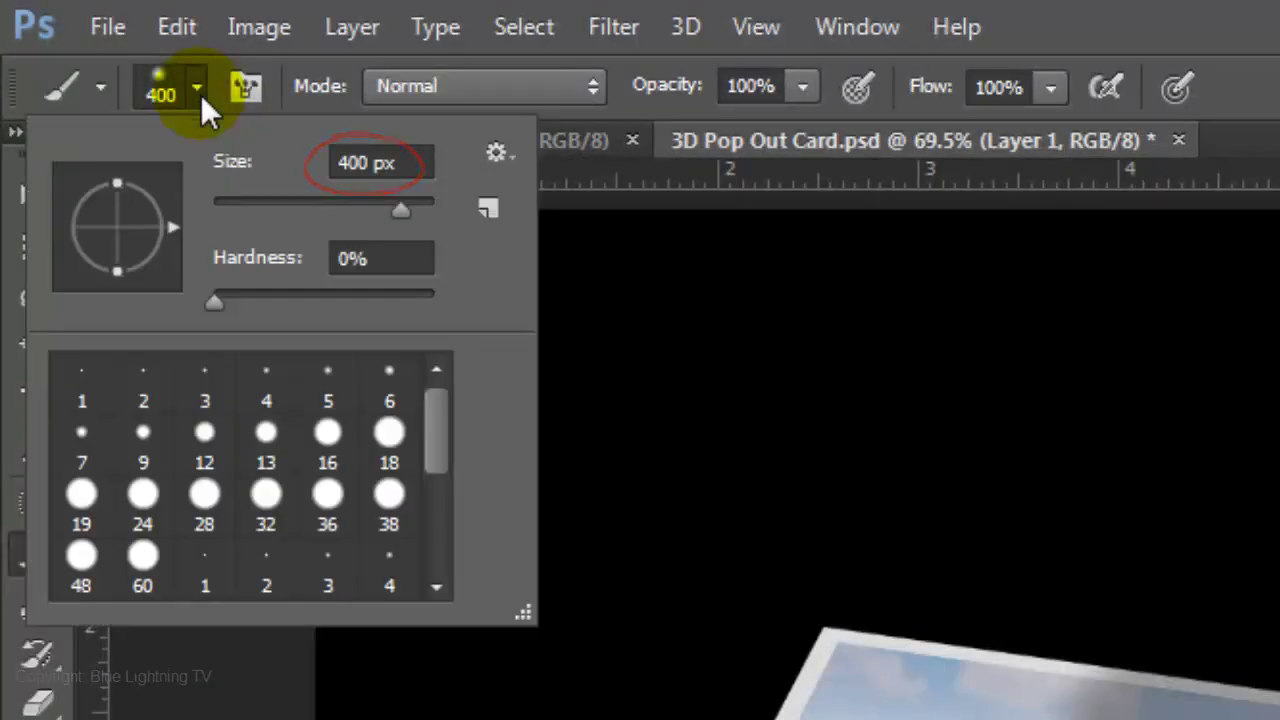
pyautogui.click(200, 94)
pyautogui.click(492, 90)
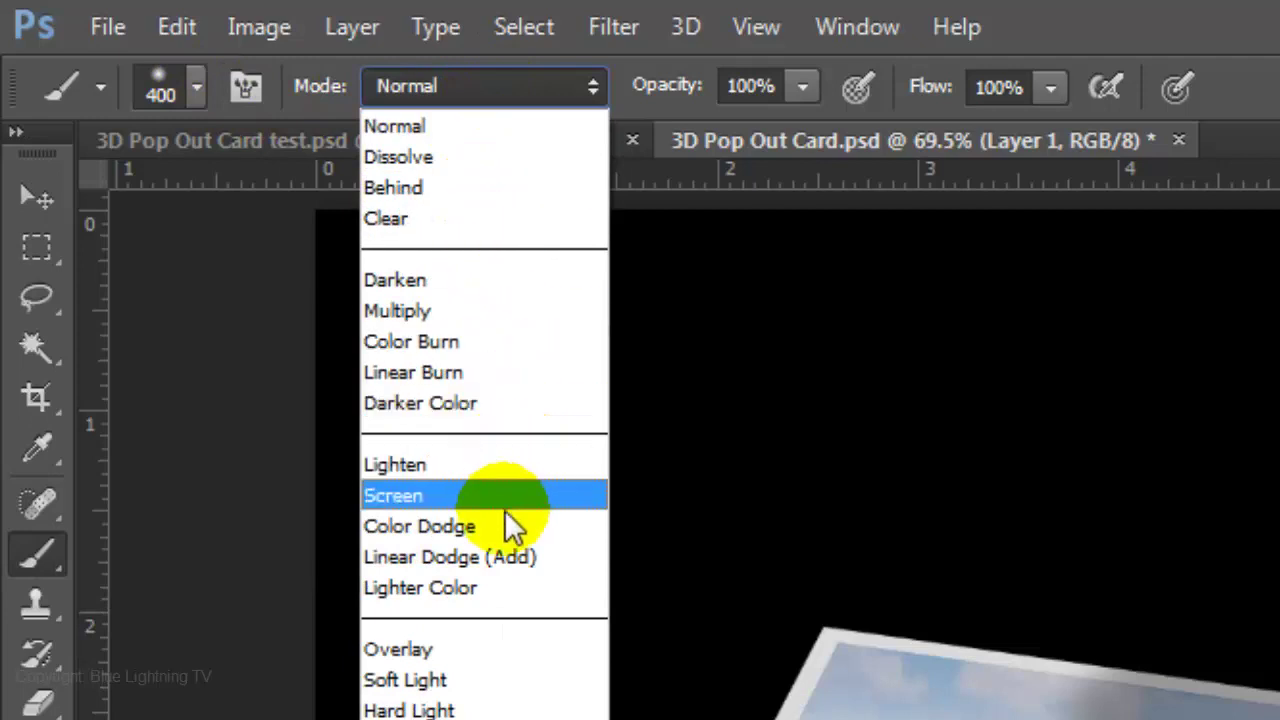
pyautogui.click(499, 556)
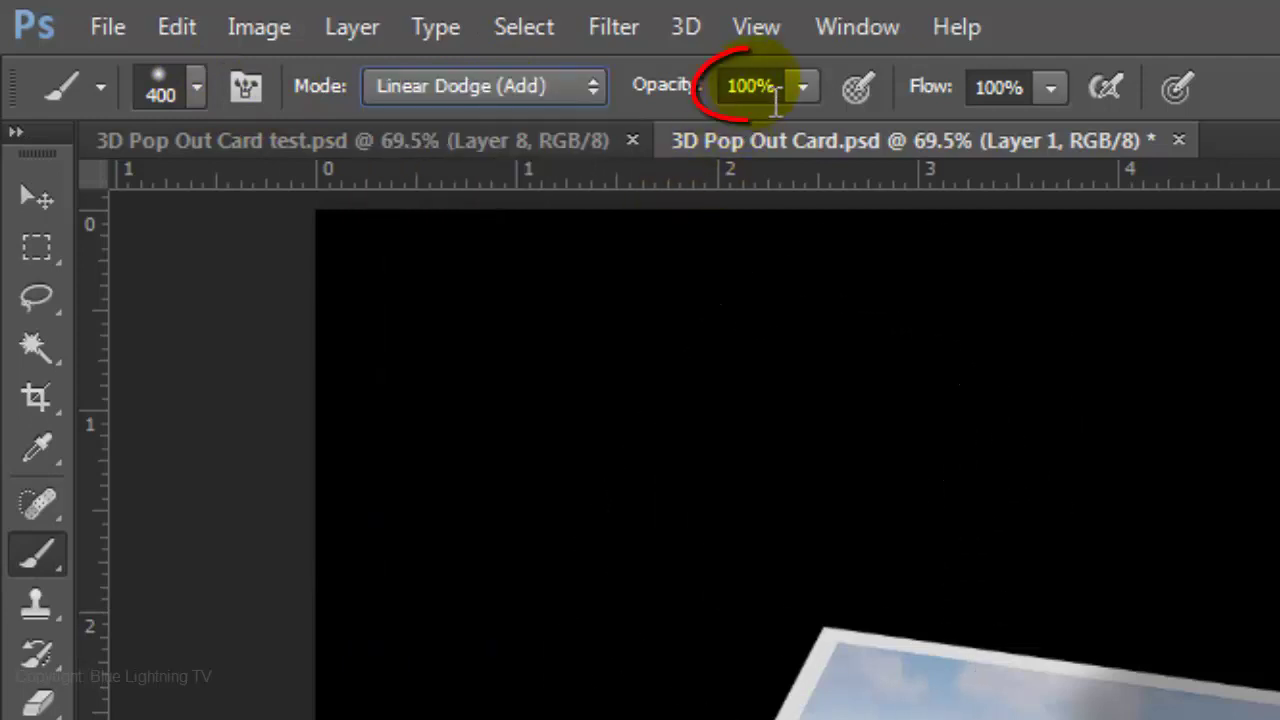
pyautogui.click(752, 86)
pyautogui.write('10')
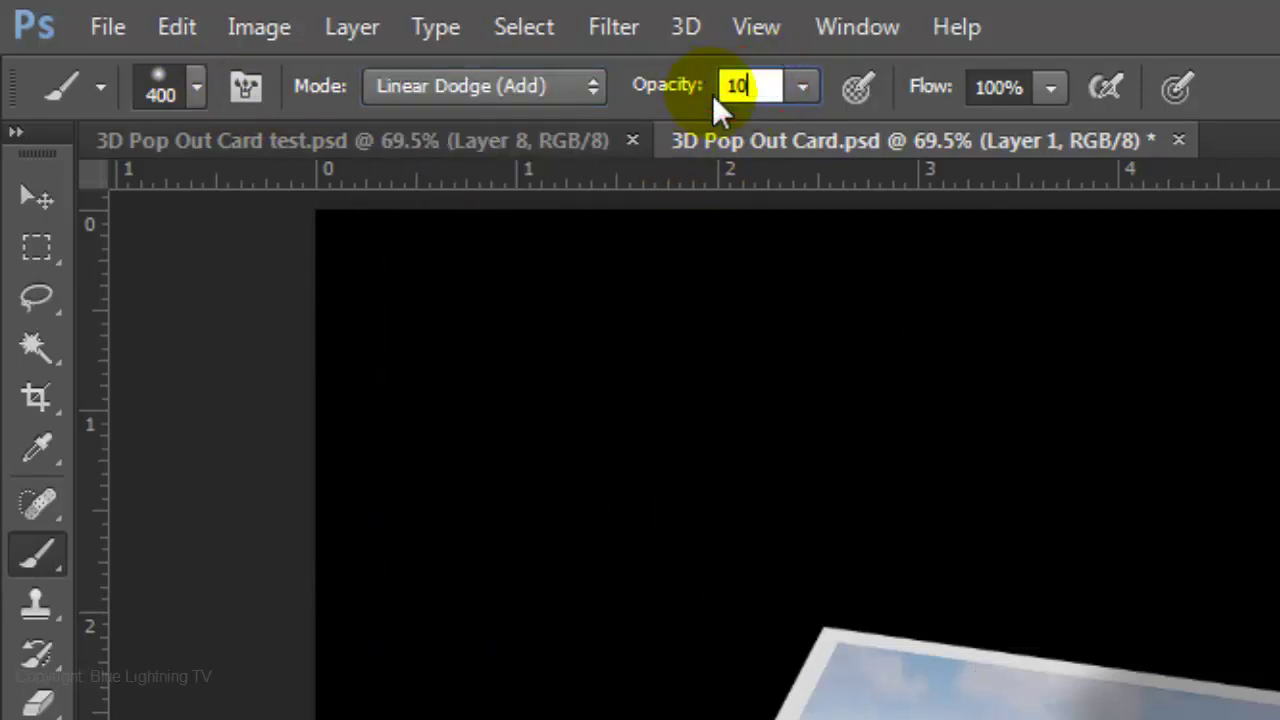
pyautogui.press('Return')
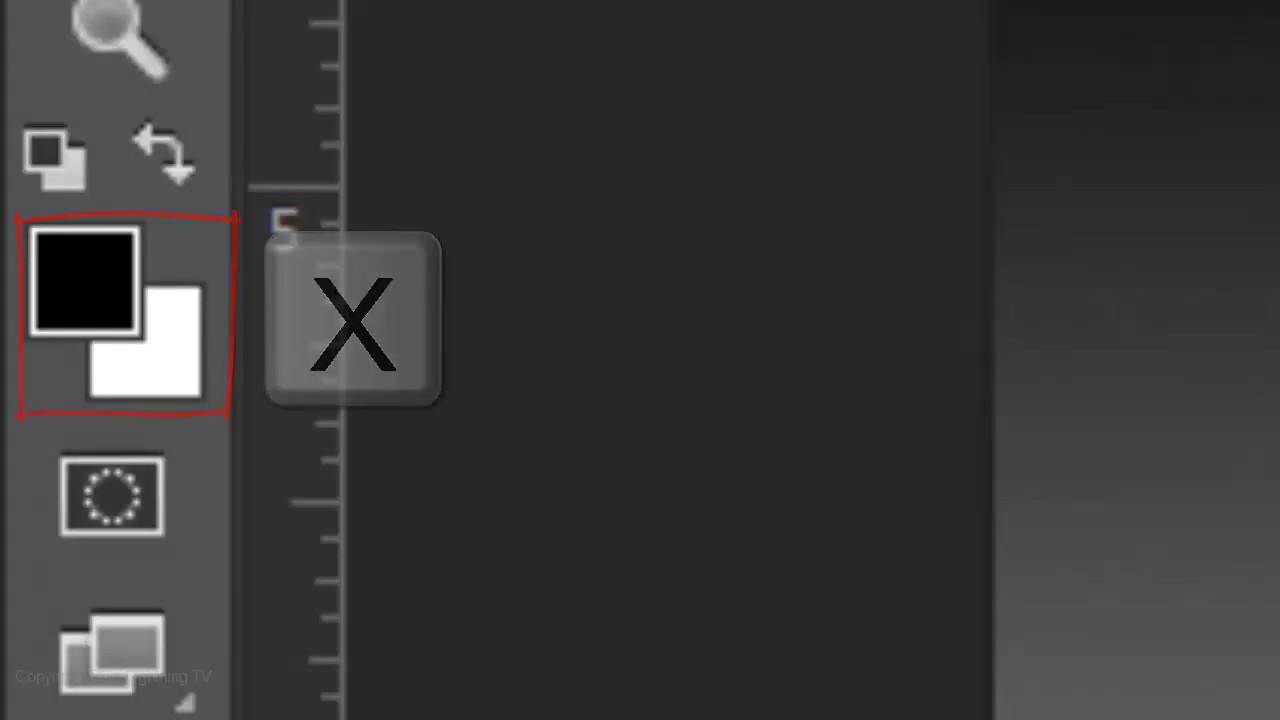
# Step: Make white the foreground colour and brush highlights onto the couple, starting at the groom's head
pyautogui.press('x')
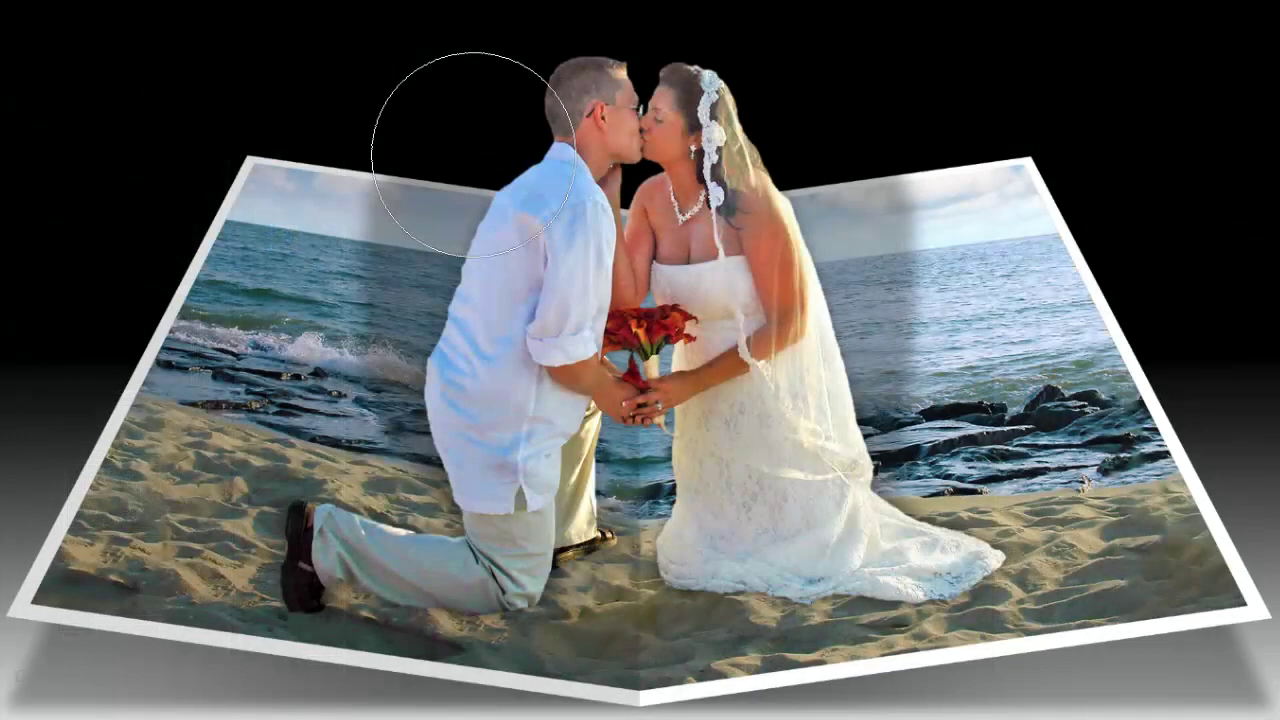
pyautogui.click(600, 129)
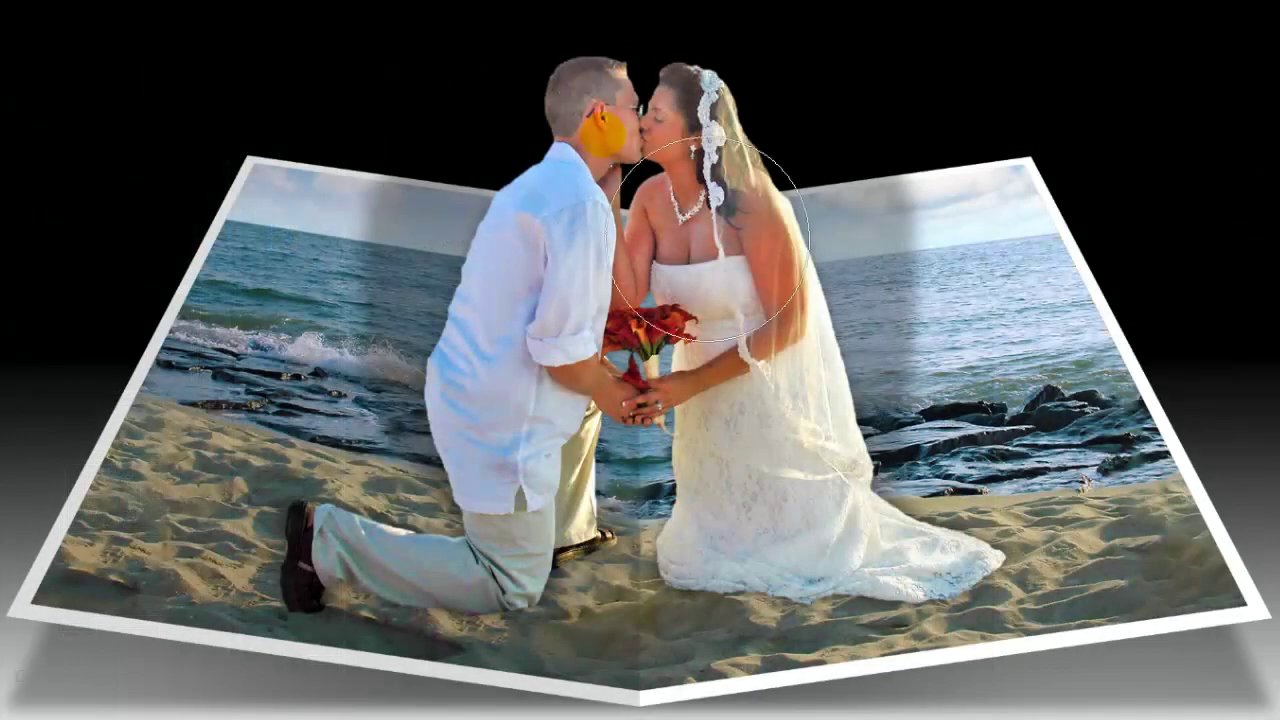